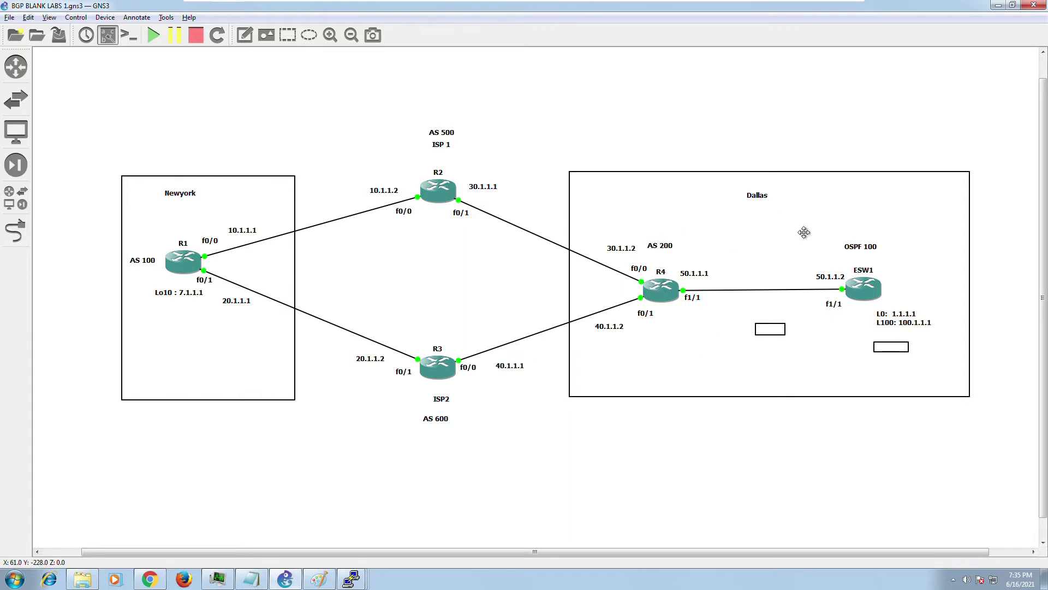
- Move the small empty rectangle in Dallas below the one near ESW1, and shift ESW1's loopback label slightly
{"action": "left_click", "coordinate": [744, 248]}
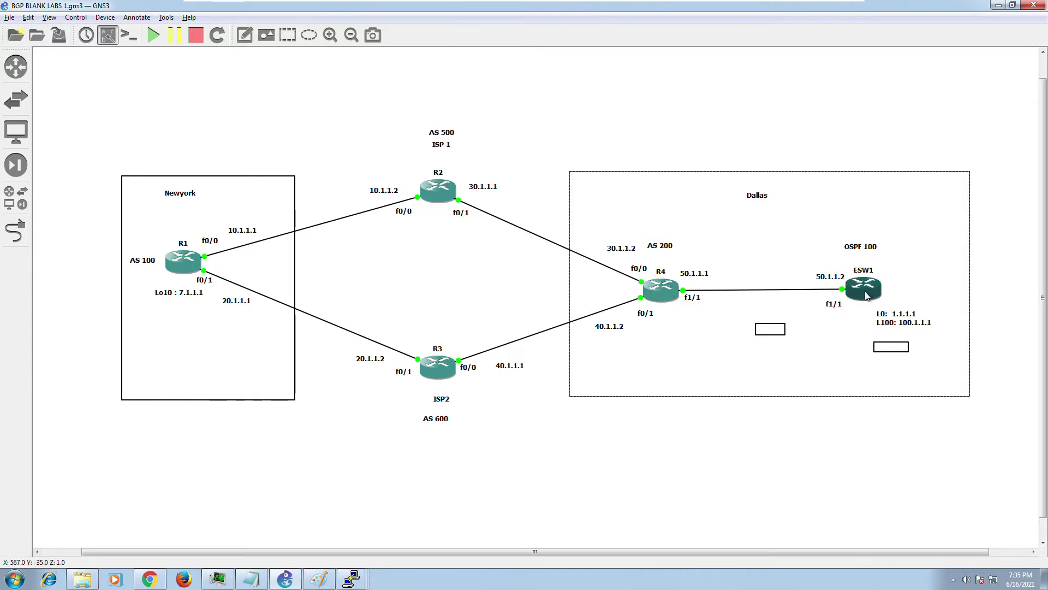
{"action": "mouse_move", "coordinate": [853, 289]}
{"action": "left_click_drag", "start_coordinate": [784, 334], "coordinate": [914, 377]}
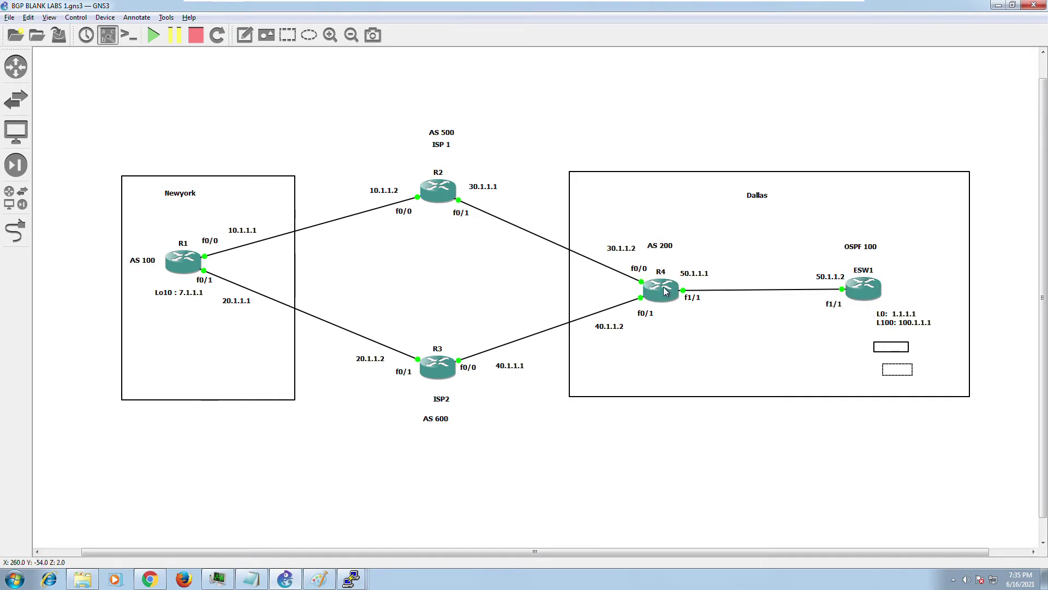
{"action": "mouse_move", "coordinate": [904, 321]}
{"action": "left_mouse_down"}
{"action": "mouse_move", "coordinate": [895, 307]}
{"action": "mouse_move", "coordinate": [753, 282]}
{"action": "mouse_move", "coordinate": [672, 288]}
{"action": "mouse_move", "coordinate": [666, 298]}
{"action": "mouse_move", "coordinate": [664, 290]}
{"action": "mouse_move", "coordinate": [684, 285]}
{"action": "mouse_move", "coordinate": [635, 290]}
{"action": "mouse_move", "coordinate": [633, 300]}
{"action": "mouse_move", "coordinate": [650, 295]}
{"action": "mouse_move", "coordinate": [644, 283]}
{"action": "mouse_move", "coordinate": [442, 188]}
{"action": "mouse_move", "coordinate": [577, 254]}
{"action": "mouse_move", "coordinate": [496, 348]}
{"action": "mouse_move", "coordinate": [323, 277]}
{"action": "mouse_move", "coordinate": [449, 179]}
{"action": "mouse_move", "coordinate": [219, 240]}
{"action": "mouse_move", "coordinate": [182, 261]}
{"action": "mouse_move", "coordinate": [188, 281]}
{"action": "mouse_move", "coordinate": [199, 273]}
{"action": "mouse_move", "coordinate": [192, 256]}
{"action": "mouse_move", "coordinate": [997, 294]}
{"action": "mouse_move", "coordinate": [921, 328]}
{"action": "mouse_move", "coordinate": [920, 312]}
{"action": "left_mouse_up"}
- Display R1's IP routing table in its console and examine the entries for 1.1.1.1 and 100.1.1.1
{"action": "left_click", "coordinate": [351, 579]}
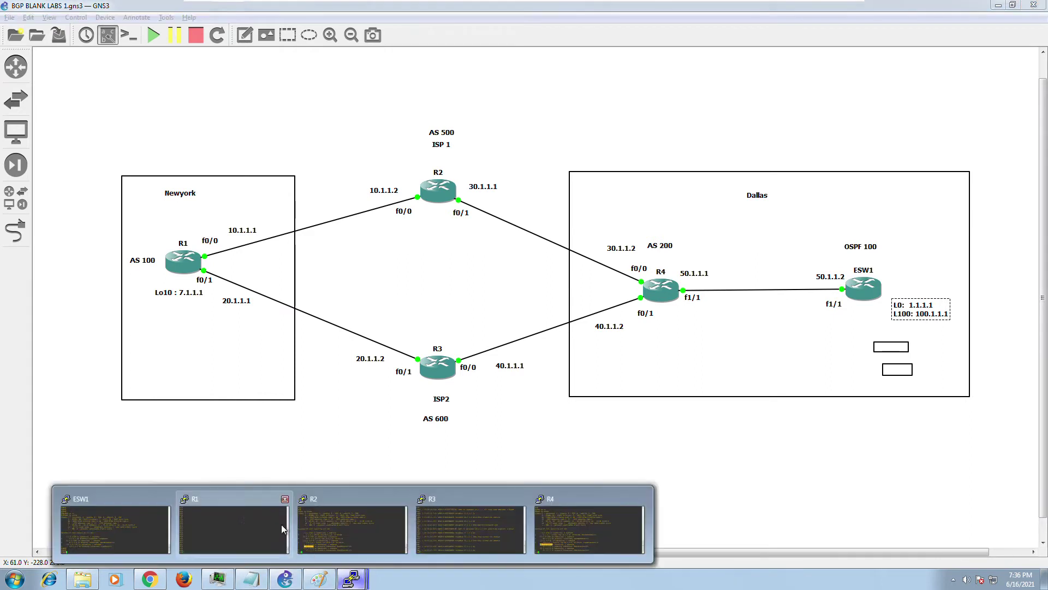
{"action": "left_click", "coordinate": [235, 519]}
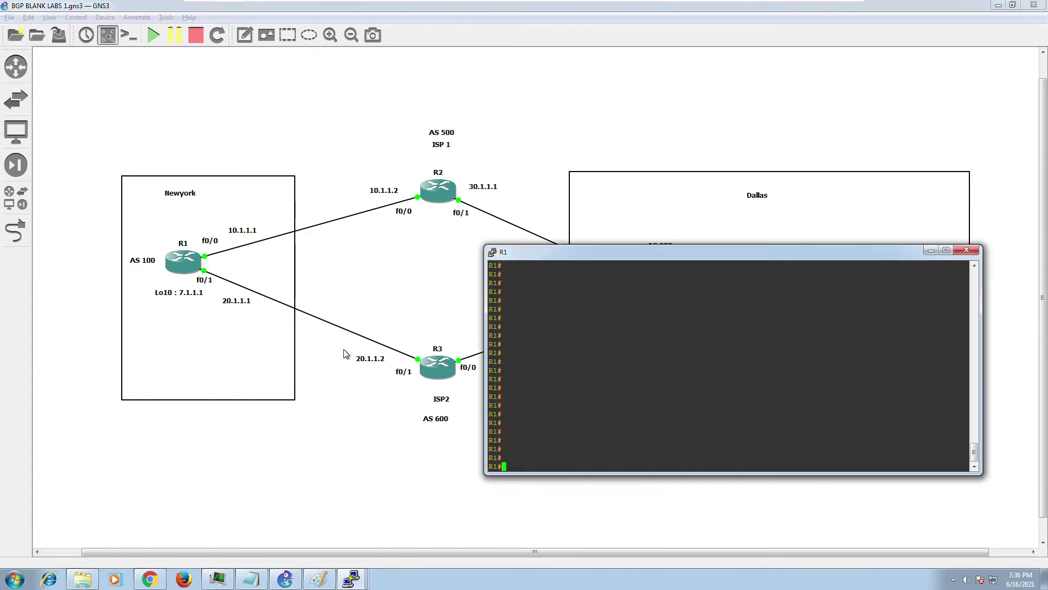
{"action": "type", "text": "sh ip route"}
{"action": "key", "text": "Return"}
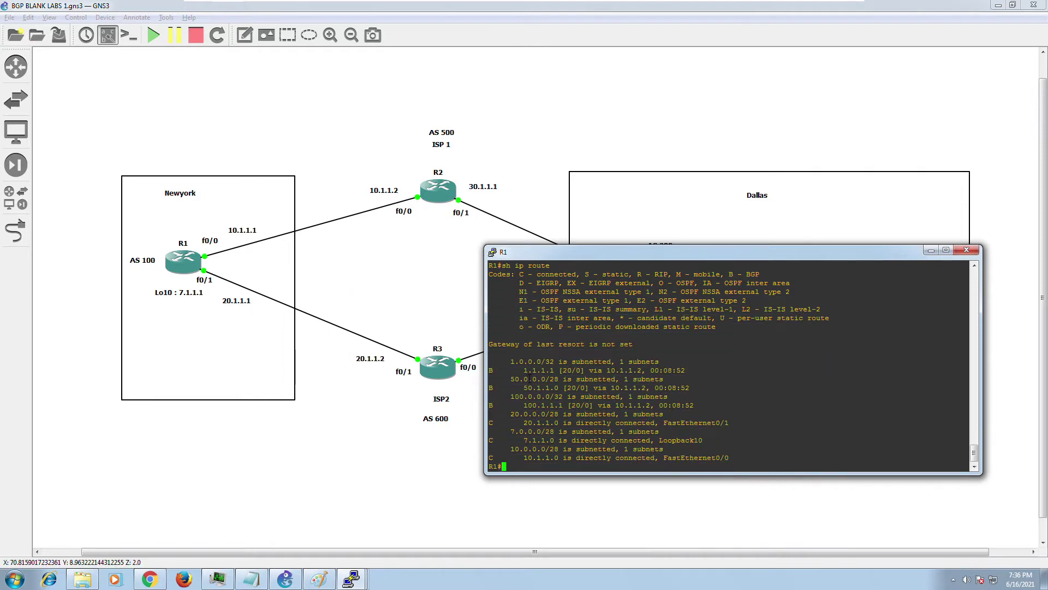
{"action": "left_click_drag", "start_coordinate": [523, 371], "coordinate": [560, 372]}
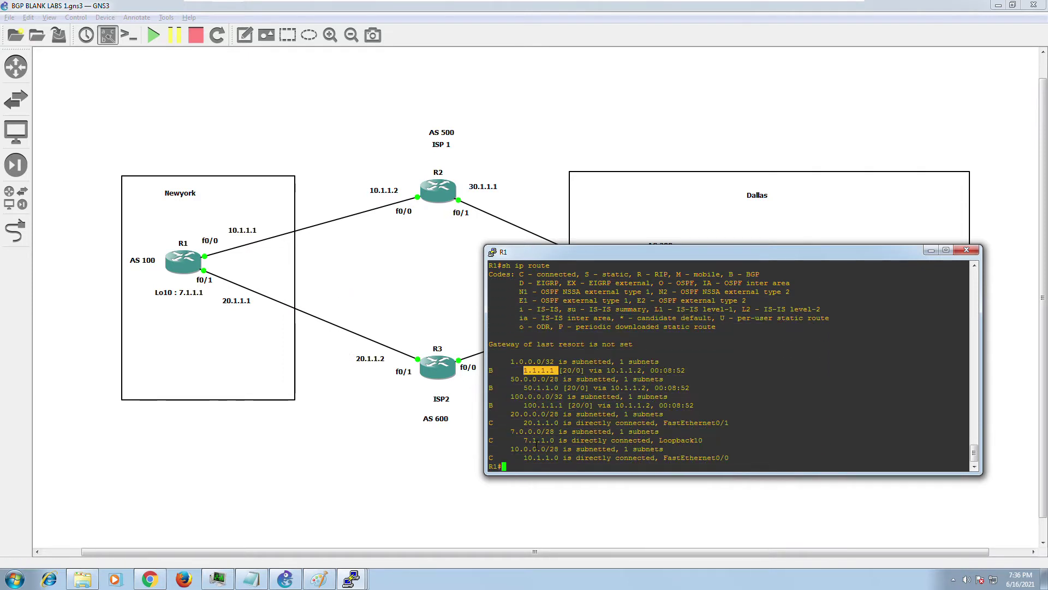
{"action": "left_click_drag", "start_coordinate": [523, 406], "coordinate": [570, 410]}
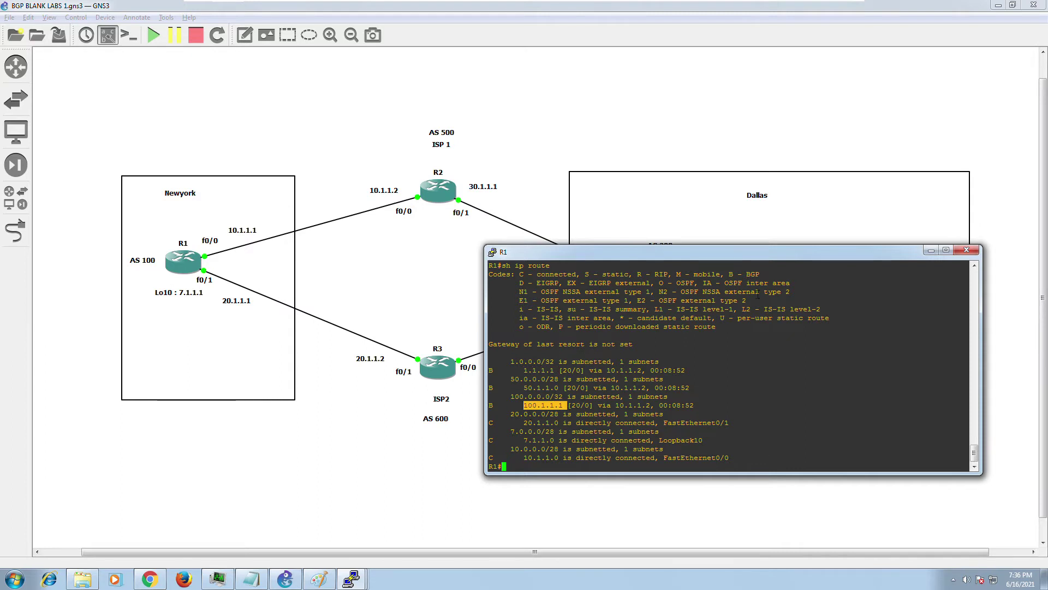
{"action": "left_click", "coordinate": [931, 250]}
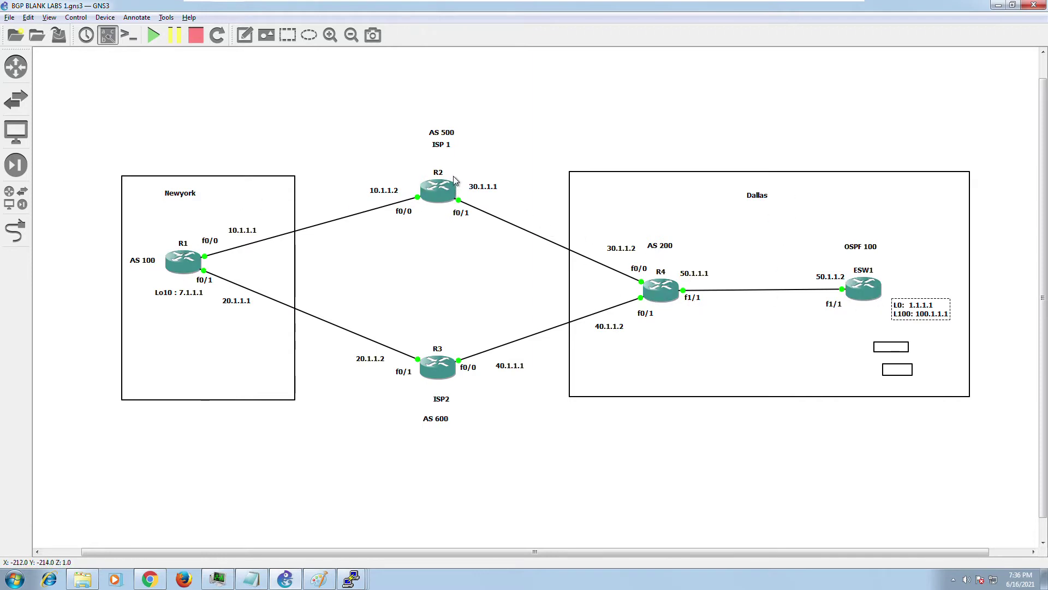
{"action": "left_click", "coordinate": [428, 211]}
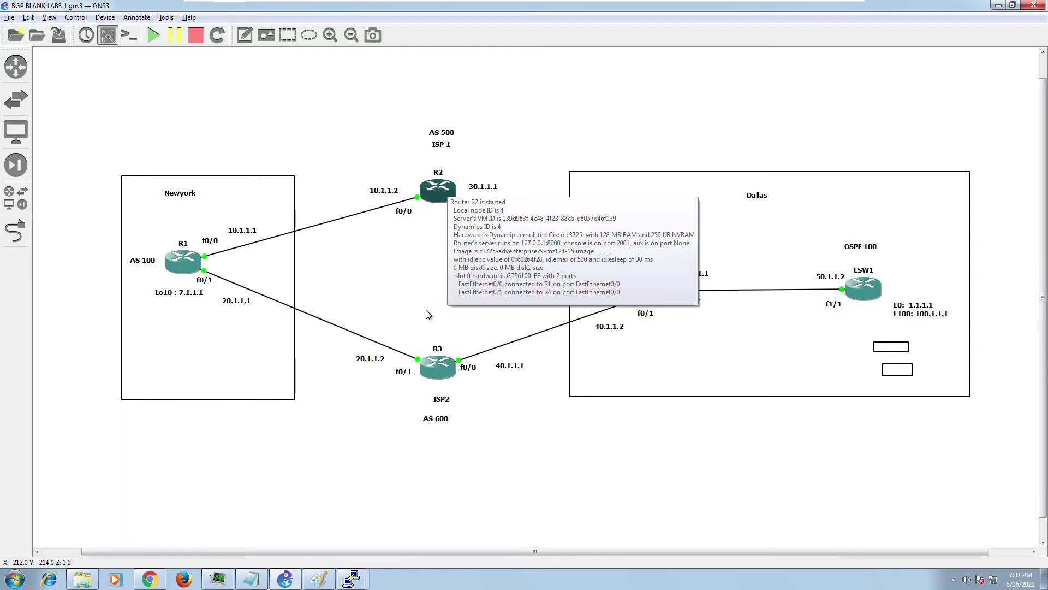
{"action": "mouse_move", "coordinate": [439, 380]}
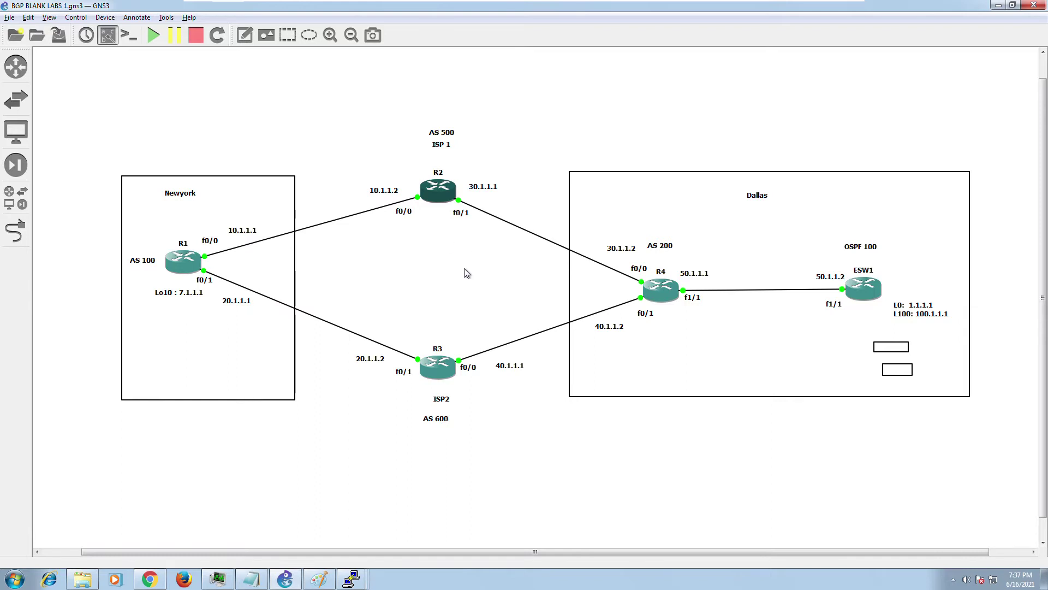
{"action": "left_click", "coordinate": [767, 368]}
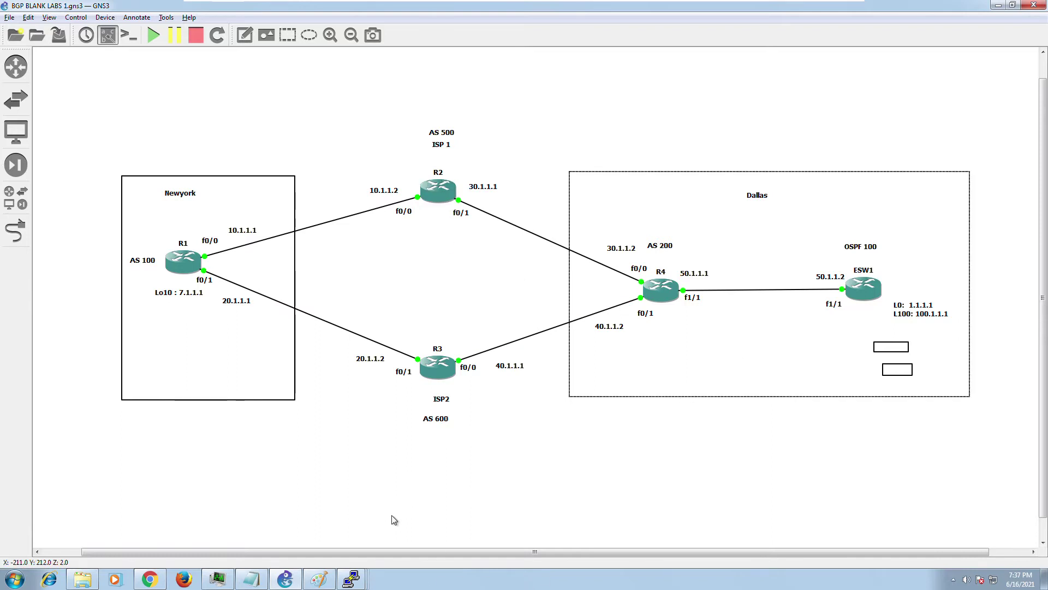
- Display R4's IP routing table in its console to check for Newyork's loopback network, and return to the topology
{"action": "left_click", "coordinate": [351, 579]}
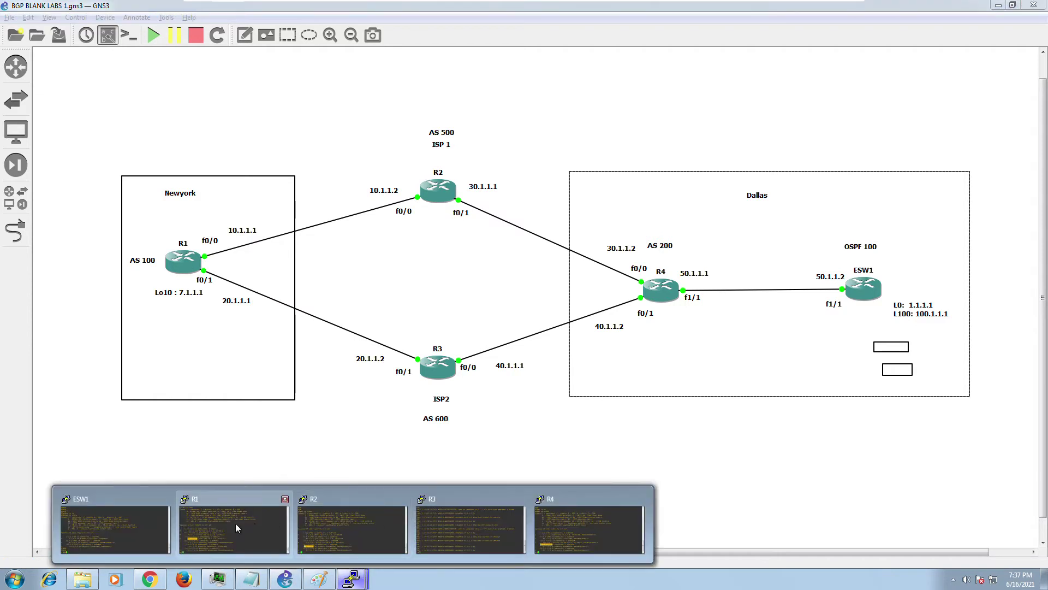
{"action": "left_click", "coordinate": [599, 531]}
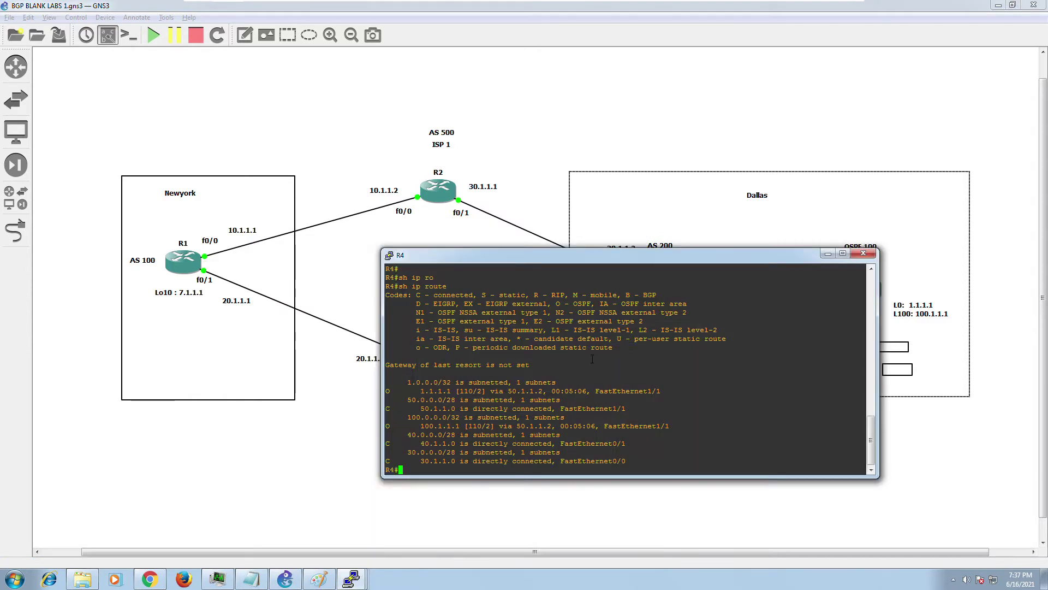
{"action": "key", "text": "Return"}
{"action": "key", "text": "Return"}
{"action": "key", "text": "Return"}
{"action": "key", "text": "Up"}
{"action": "key", "text": "Return"}
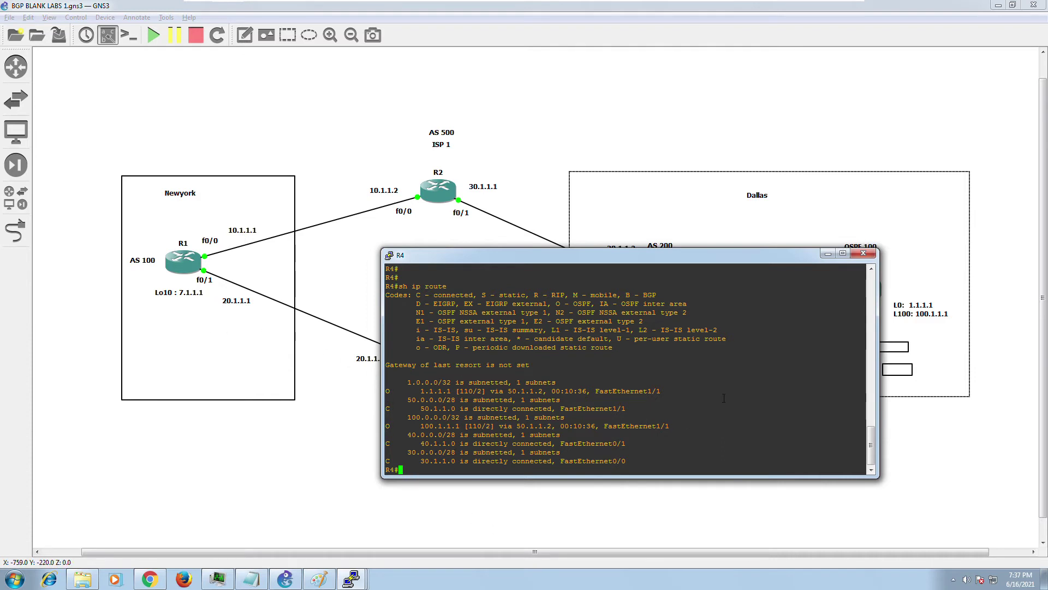
{"action": "left_click", "coordinate": [826, 255]}
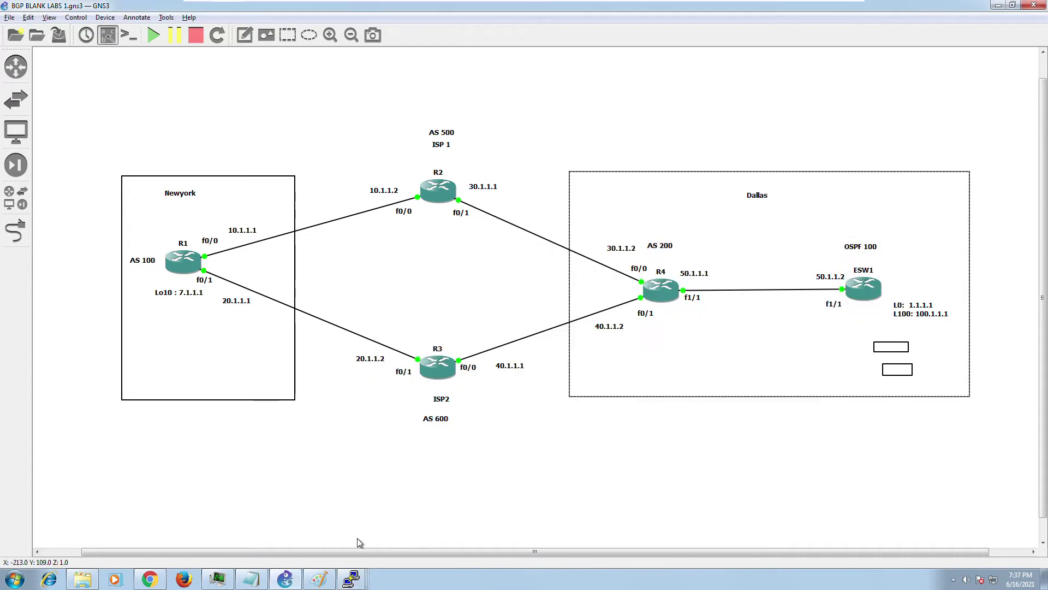
- Ping ESW1's loopback 1.1.1.1 from the R1 console while comparing the address with the topology
{"action": "mouse_move", "coordinate": [350, 579]}
{"action": "left_click", "coordinate": [248, 532]}
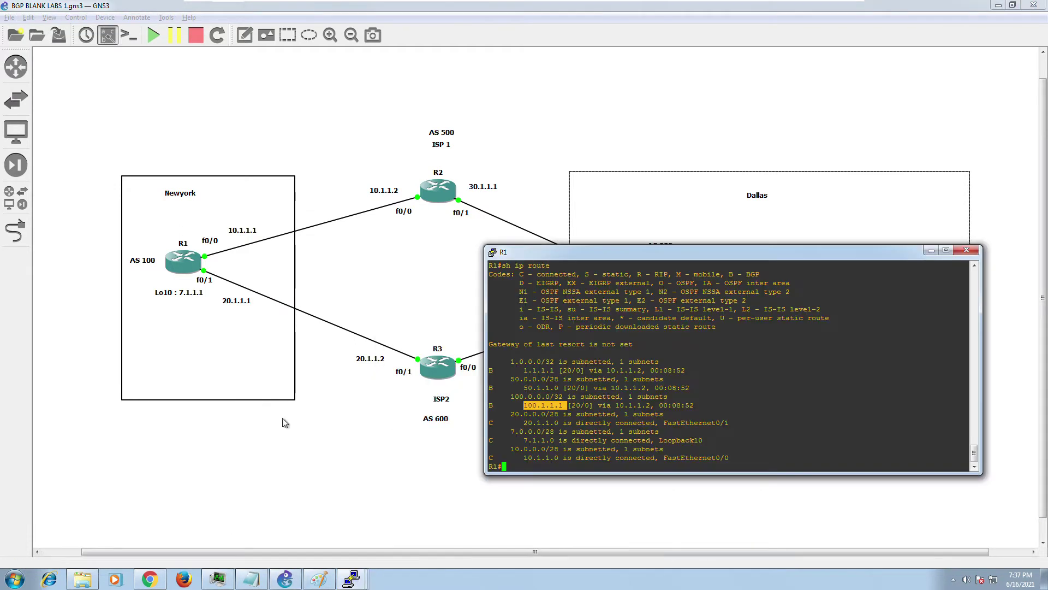
{"action": "left_click_drag", "start_coordinate": [519, 370], "coordinate": [551, 371]}
{"action": "left_click", "coordinate": [758, 391]}
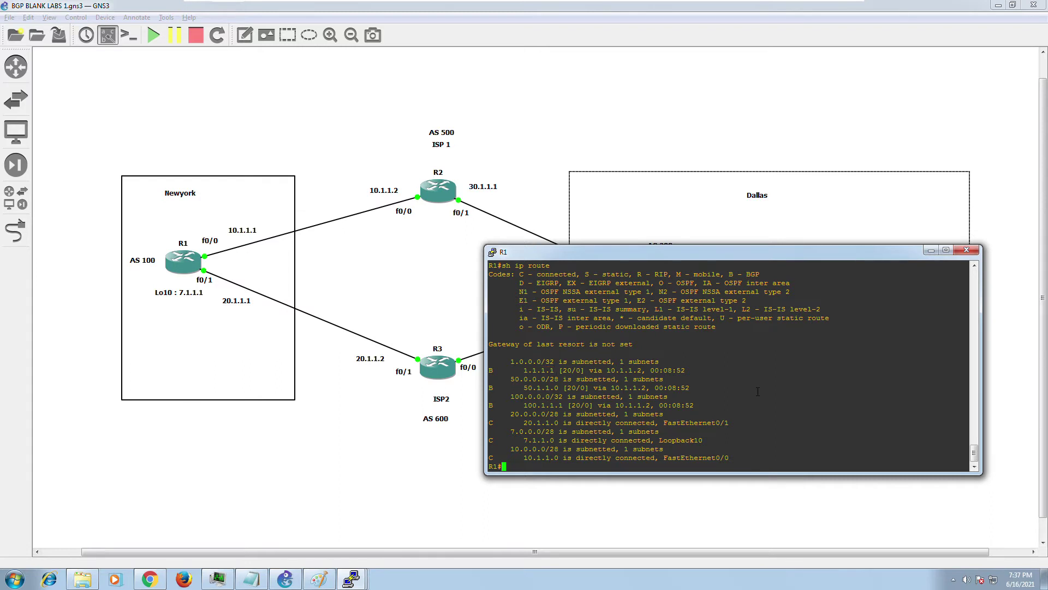
{"action": "type", "text": "ping"}
{"action": "right_click", "coordinate": [758, 391]}
{"action": "key", "text": "Return"}
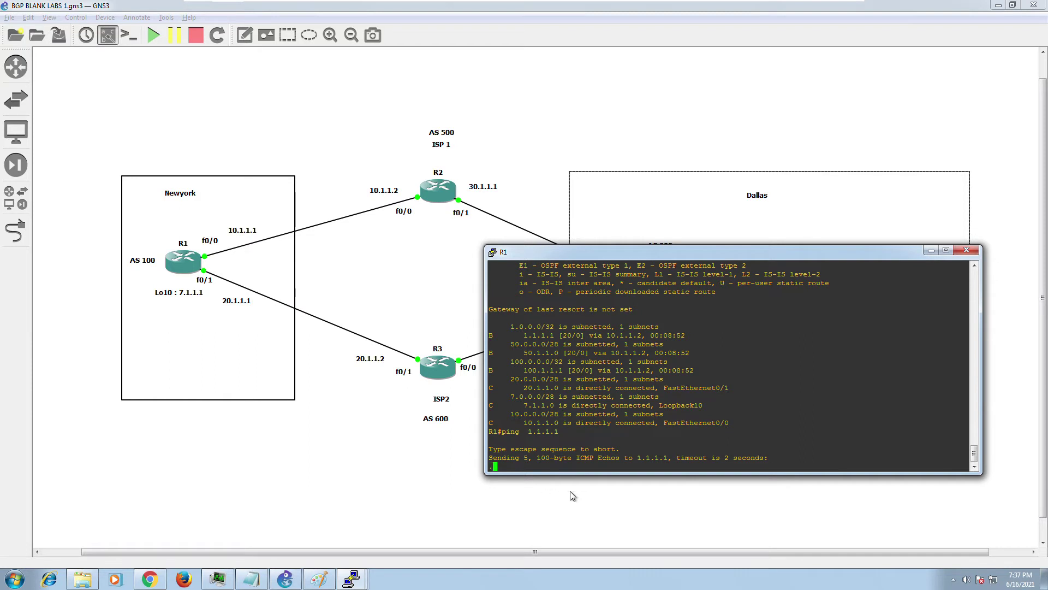
{"action": "left_click_drag", "start_coordinate": [628, 254], "coordinate": [663, 356]}
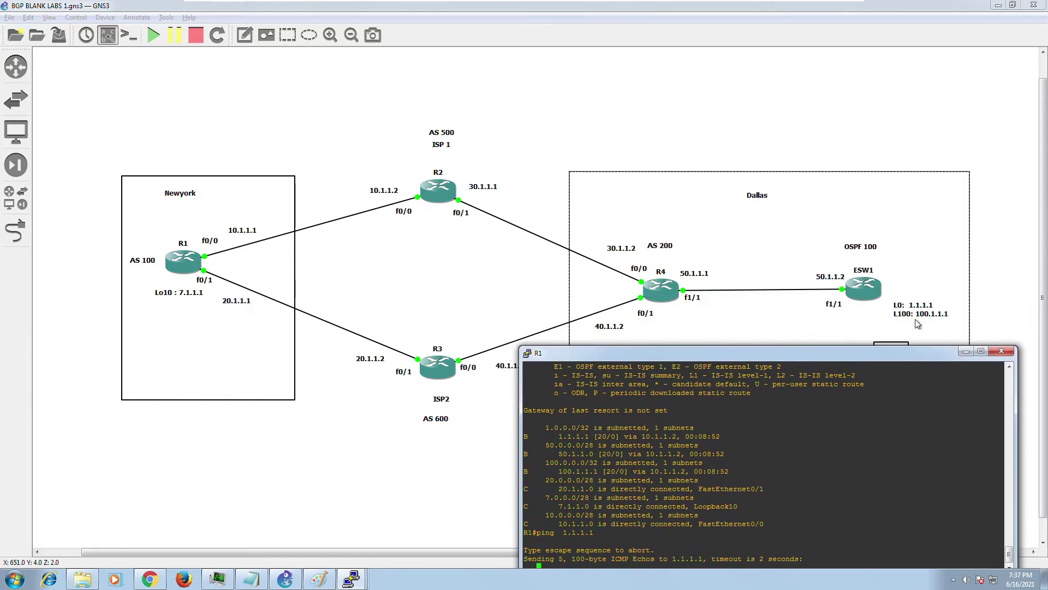
{"action": "left_click_drag", "start_coordinate": [795, 355], "coordinate": [739, 218]}
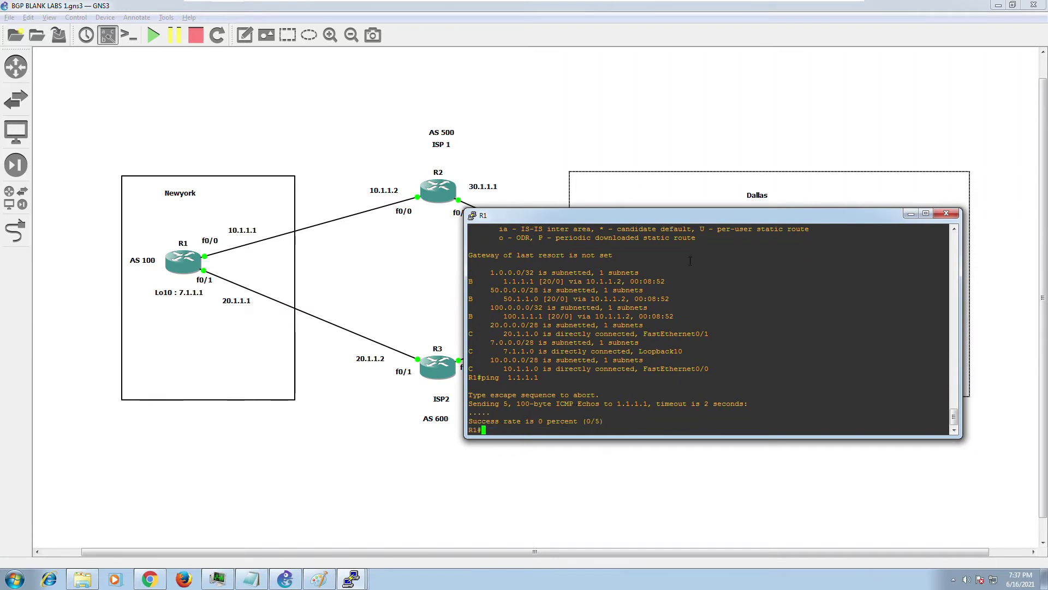
- Ping ESW1's second loopback, 100.1.1.1, from the R1 console
{"action": "left_click_drag", "start_coordinate": [682, 222], "coordinate": [678, 255]}
{"action": "key", "text": "Up"}
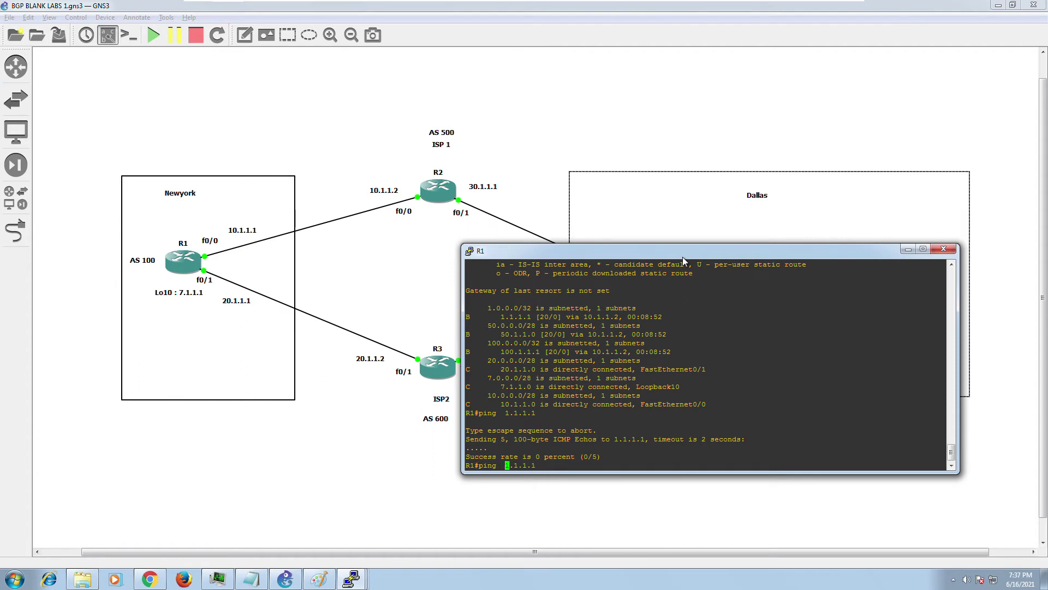
{"action": "type", "text": "1"}
{"action": "key", "text": "BackSpace"}
{"action": "key", "text": "Return"}
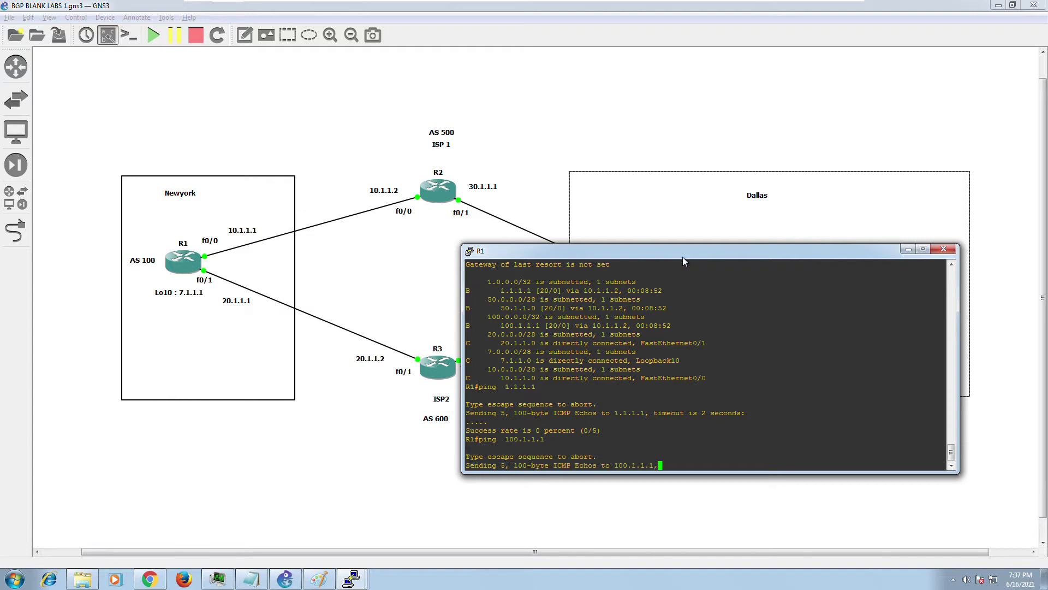
- Move the upper small rectangle in Dallas under R1's loopback label and back to just below ESW1
{"action": "left_click", "coordinate": [654, 187]}
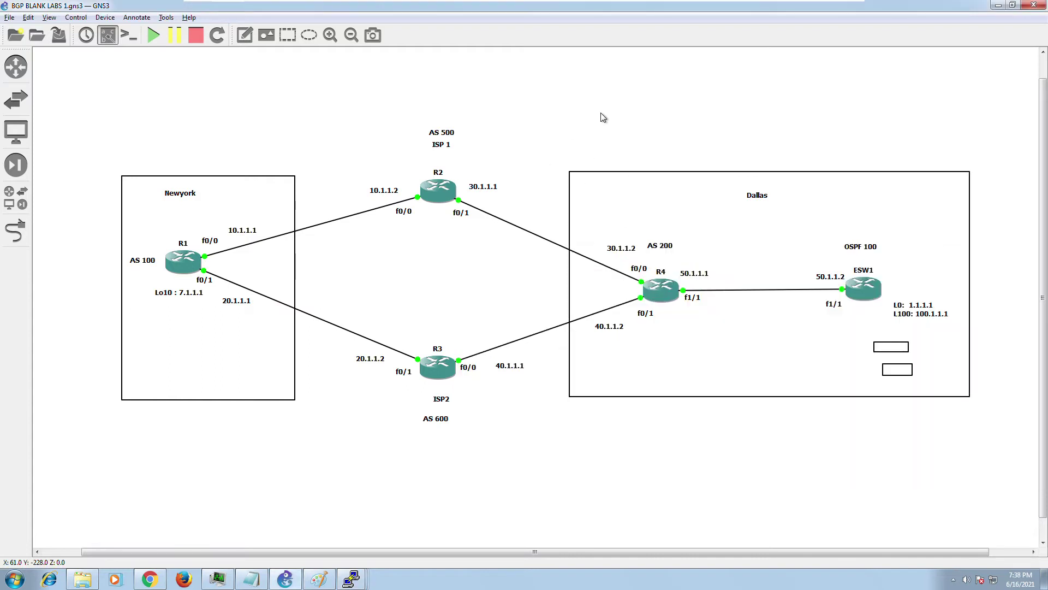
{"action": "left_click_drag", "start_coordinate": [908, 356], "coordinate": [198, 319]}
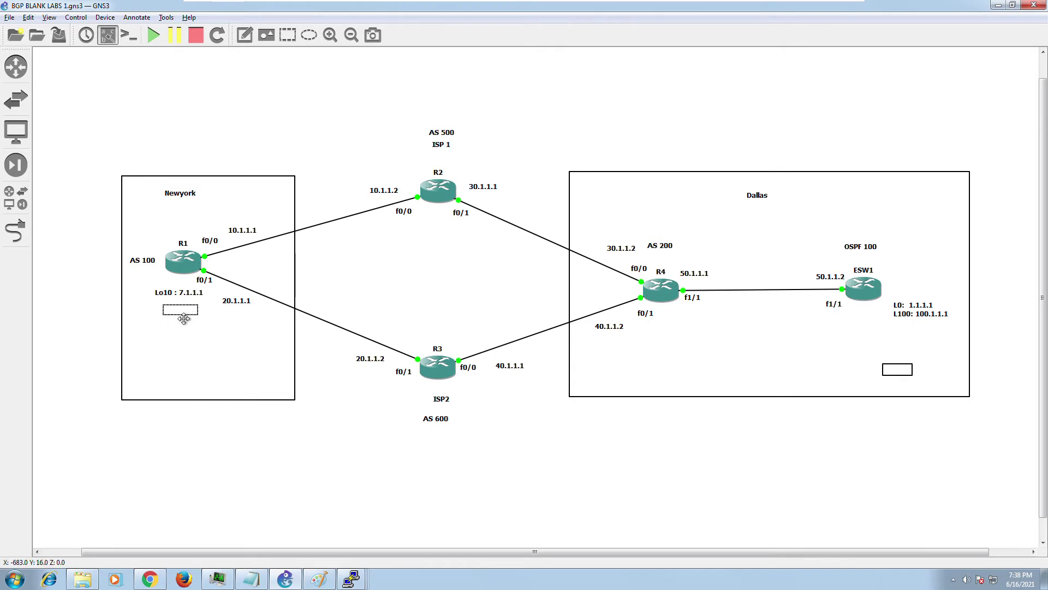
{"action": "mouse_move", "coordinate": [187, 316]}
{"action": "left_mouse_down"}
{"action": "mouse_move", "coordinate": [189, 277]}
{"action": "mouse_move", "coordinate": [178, 333]}
{"action": "mouse_move", "coordinate": [193, 259]}
{"action": "mouse_move", "coordinate": [273, 232]}
{"action": "mouse_move", "coordinate": [426, 273]}
{"action": "mouse_move", "coordinate": [255, 260]}
{"action": "mouse_move", "coordinate": [191, 269]}
{"action": "mouse_move", "coordinate": [235, 246]}
{"action": "mouse_move", "coordinate": [457, 191]}
{"action": "mouse_move", "coordinate": [420, 415]}
{"action": "mouse_move", "coordinate": [455, 371]}
{"action": "mouse_move", "coordinate": [436, 246]}
{"action": "mouse_move", "coordinate": [444, 188]}
{"action": "mouse_move", "coordinate": [680, 299]}
{"action": "mouse_move", "coordinate": [901, 297]}
{"action": "mouse_move", "coordinate": [900, 325]}
{"action": "mouse_move", "coordinate": [886, 297]}
{"action": "mouse_move", "coordinate": [888, 321]}
{"action": "mouse_move", "coordinate": [860, 293]}
{"action": "mouse_move", "coordinate": [61, 266]}
{"action": "mouse_move", "coordinate": [318, 229]}
{"action": "mouse_move", "coordinate": [865, 296]}
{"action": "mouse_move", "coordinate": [864, 324]}
{"action": "mouse_move", "coordinate": [201, 209]}
{"action": "mouse_move", "coordinate": [196, 287]}
{"action": "mouse_move", "coordinate": [858, 297]}
{"action": "mouse_move", "coordinate": [866, 326]}
{"action": "mouse_move", "coordinate": [864, 307]}
{"action": "mouse_move", "coordinate": [855, 328]}
{"action": "mouse_move", "coordinate": [861, 309]}
{"action": "mouse_move", "coordinate": [304, 235]}
{"action": "mouse_move", "coordinate": [861, 343]}
{"action": "left_mouse_up"}
- Run sh ip route again in the R4 console to recheck its routes
{"action": "left_click", "coordinate": [351, 579]}
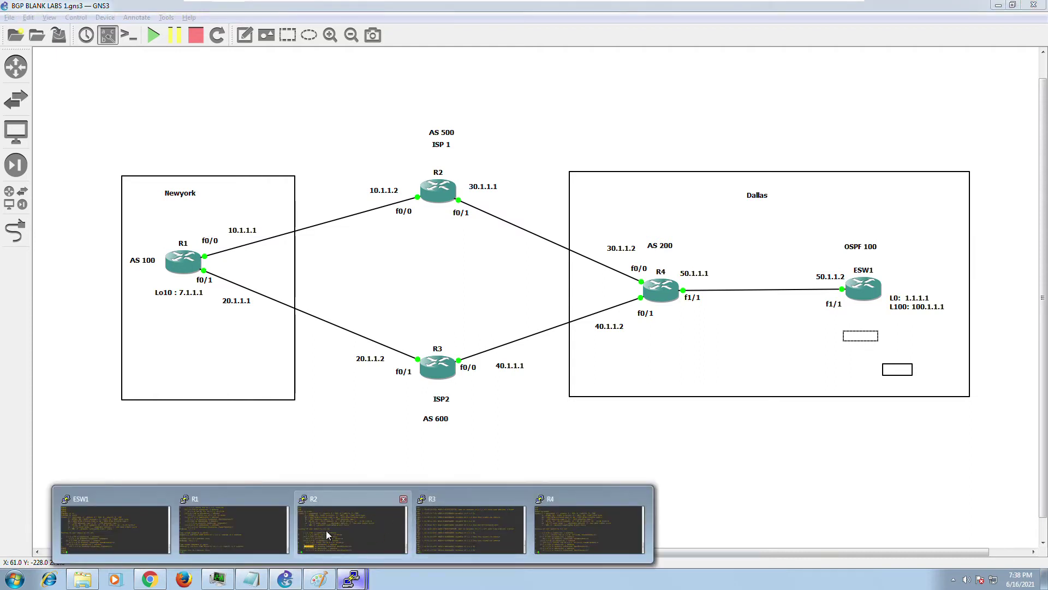
{"action": "left_click", "coordinate": [562, 527]}
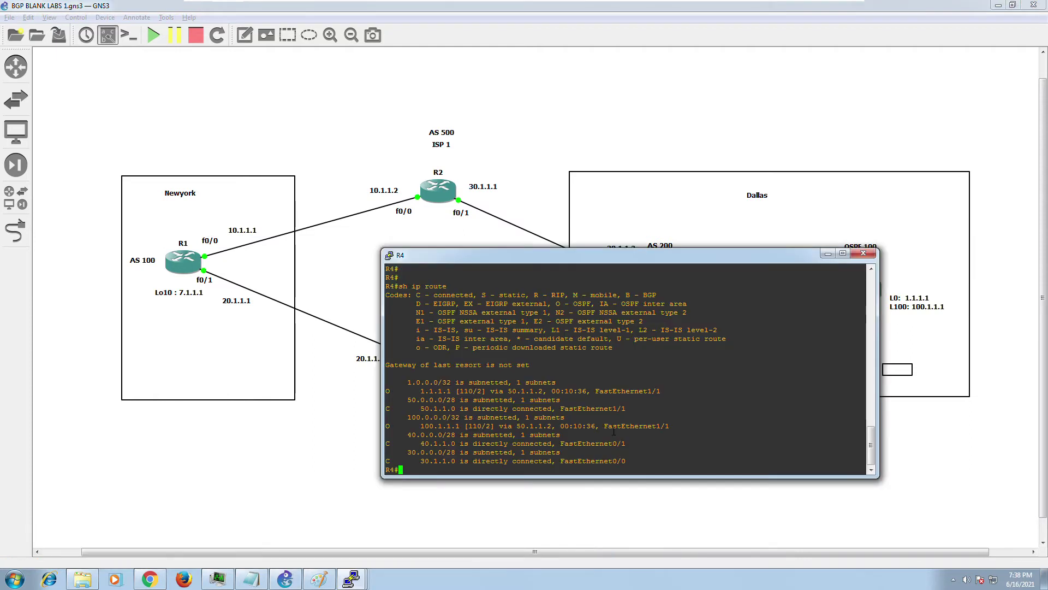
{"action": "key", "text": "Return"}
{"action": "key", "text": "Return"}
{"action": "type", "text": "sh ip route"}
{"action": "key", "text": "Return"}
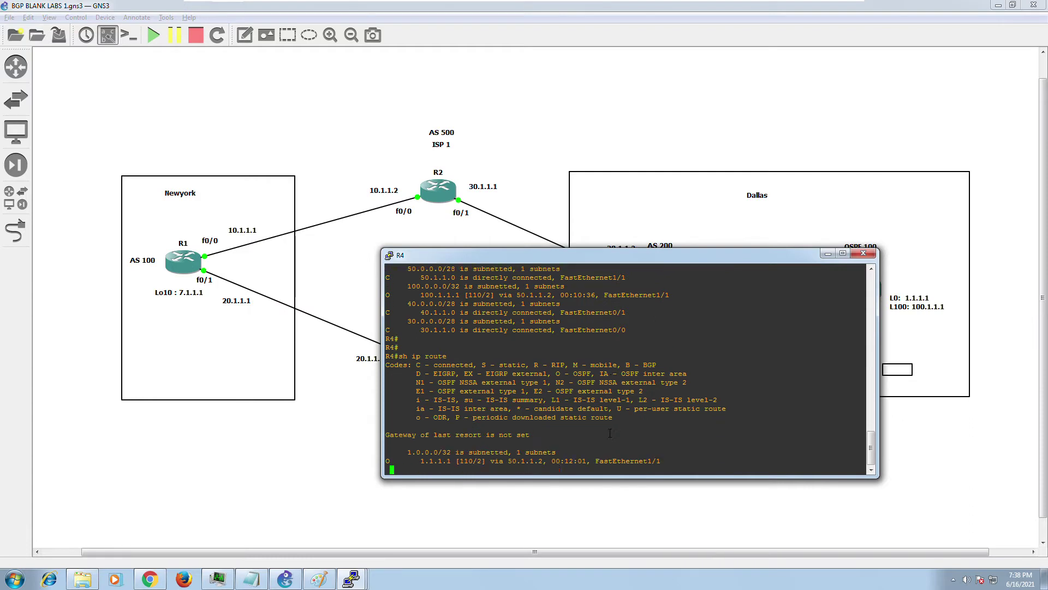
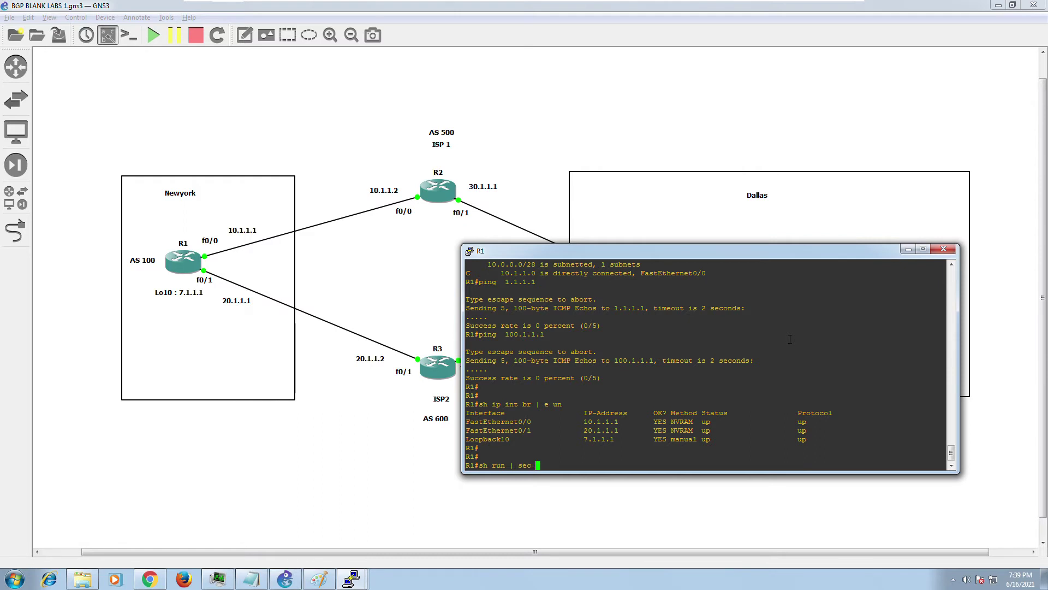
- Show the BGP section of R1's running configuration and enter configuration mode for router bgp 100
{"action": "type", "text": "bgp"}
{"action": "key", "text": "Return"}
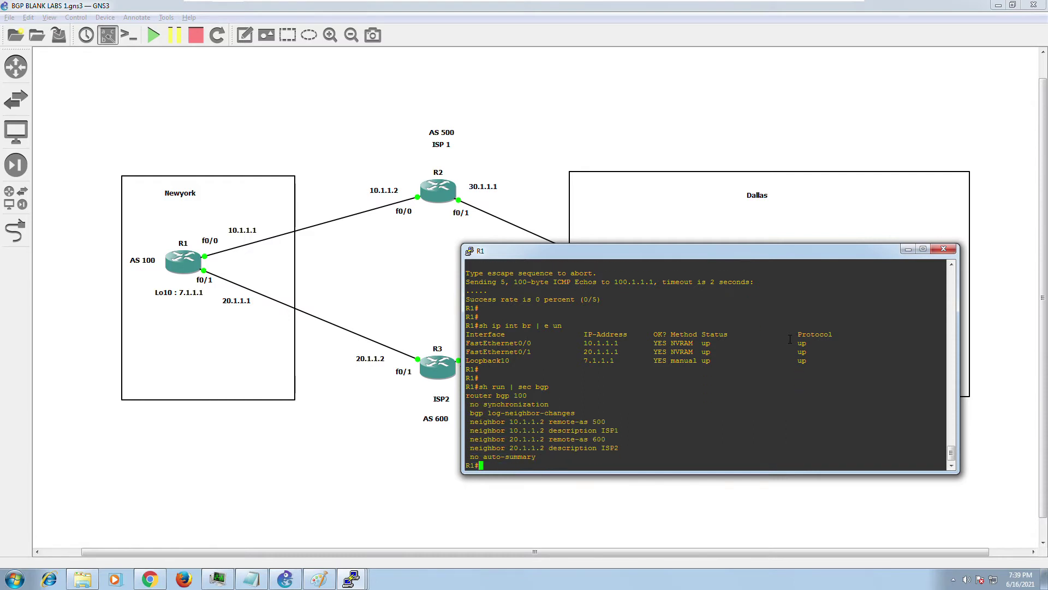
{"action": "type", "text": "conf t"}
{"action": "key", "text": "Return"}
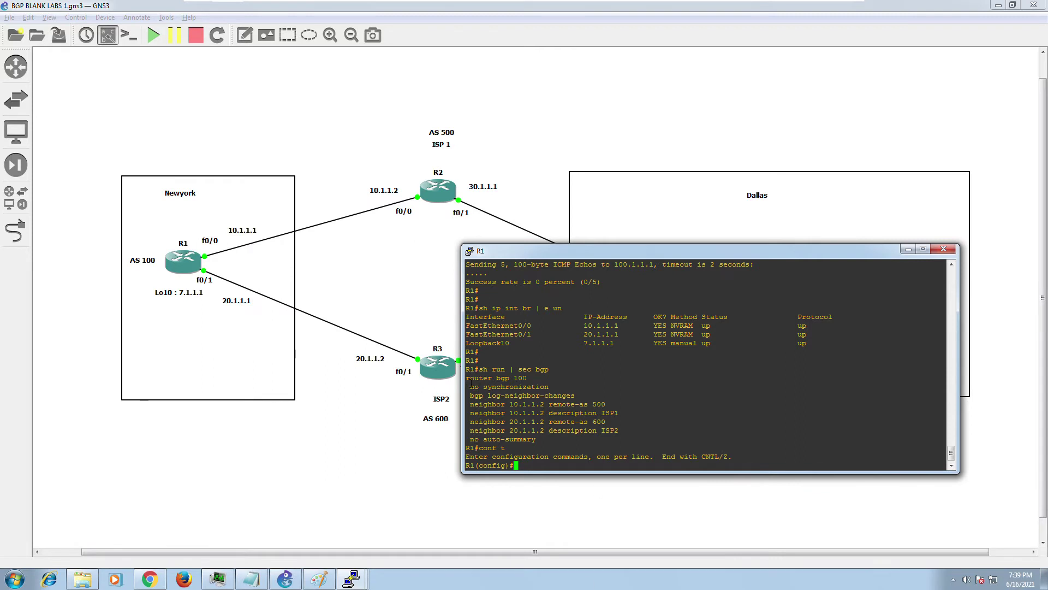
{"action": "left_click_drag", "start_coordinate": [466, 377], "coordinate": [527, 378]}
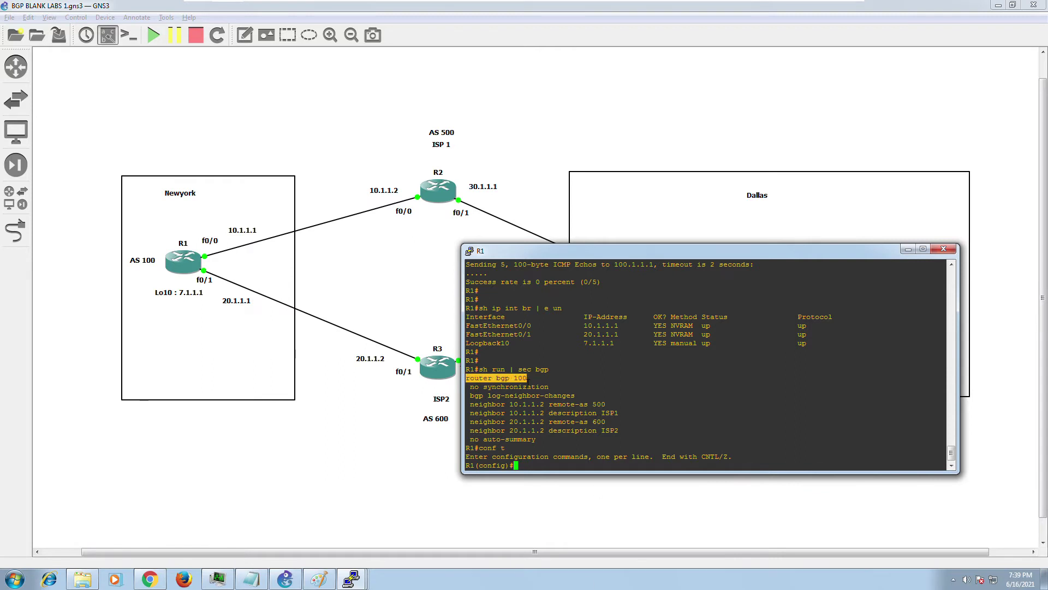
{"action": "right_click", "coordinate": [527, 378]}
{"action": "key", "text": "Return"}
- Redistribute connected routes into BGP on R1 and leave configuration mode
{"action": "type", "text": "red"}
{"action": "key", "text": "Tab"}
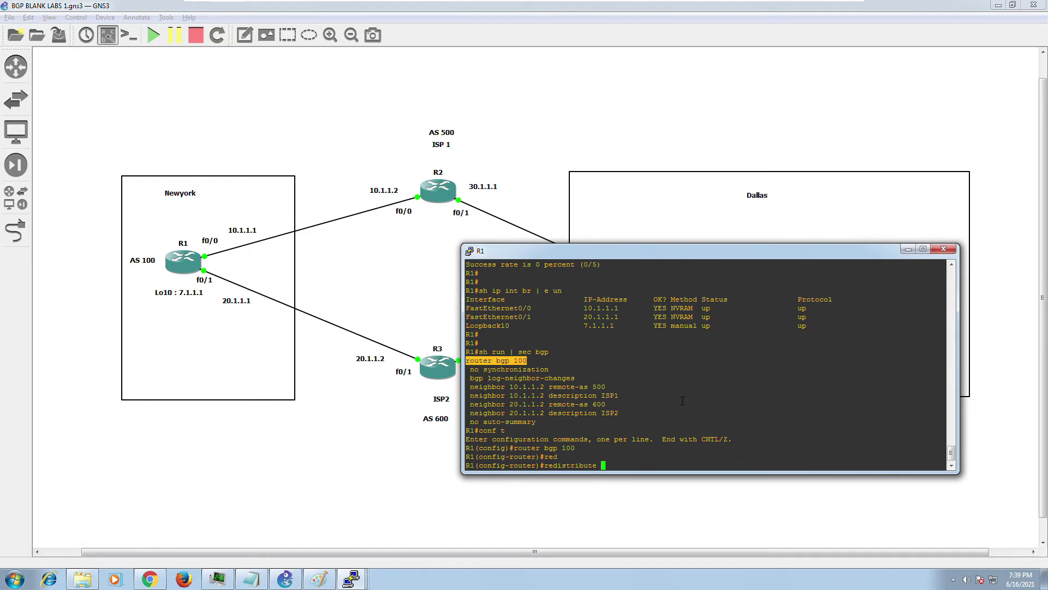
{"action": "type", "text": "con"}
{"action": "key", "text": "Tab"}
{"action": "key", "text": "Return"}
{"action": "type", "text": "er)#e"}
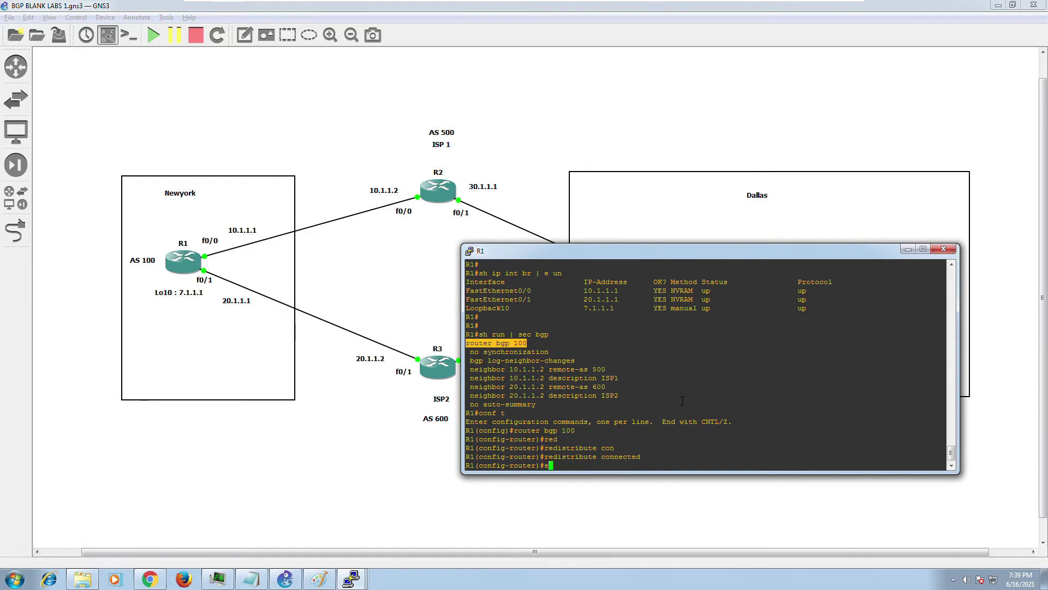
{"action": "type", "text": "nd"}
{"action": "key", "text": "Return"}
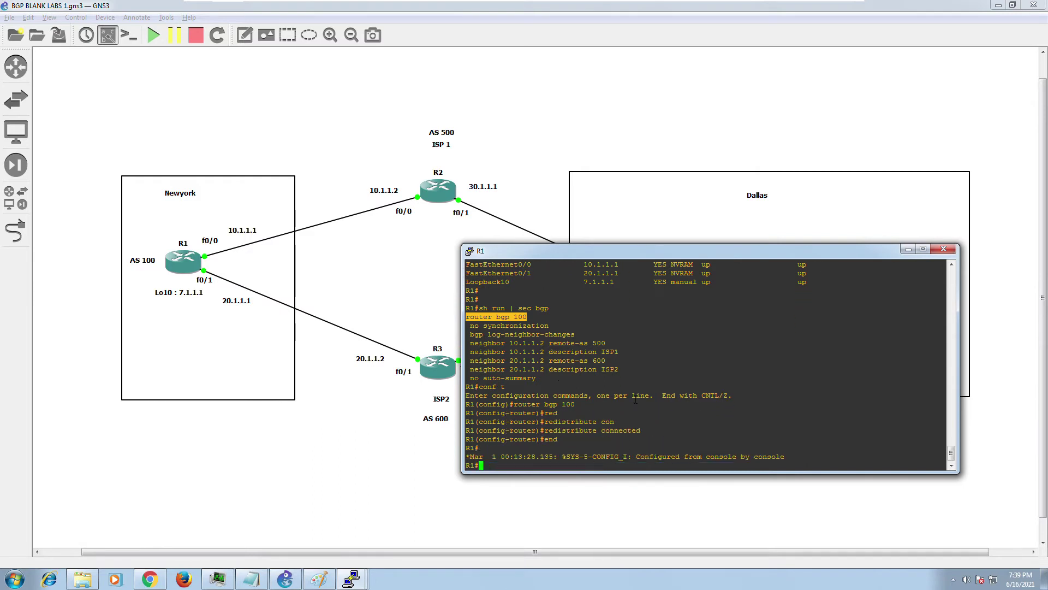
- Display the BGP summary on R1 to check its neighbor sessions
{"action": "type", "text": "sh i p"}
{"action": "key", "text": "BackSpace"}
{"action": "key", "text": "BackSpace"}
{"action": "type", "text": "p bgp su"}
{"action": "key", "text": "Tab"}
{"action": "key", "text": "Return"}
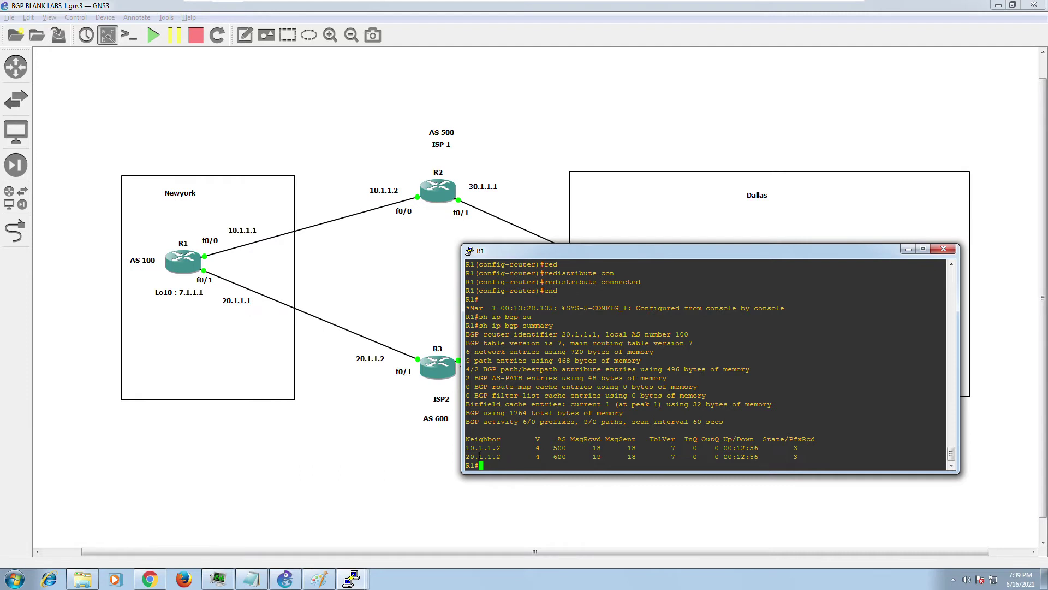
- Show the routes R1 advertises to BGP neighbor 10.1.1.2 and mark the 7.1.1.0/28 entry
{"action": "left_click_drag", "start_coordinate": [468, 449], "coordinate": [499, 449]}
{"action": "type", "text": "h ip bgp ne"}
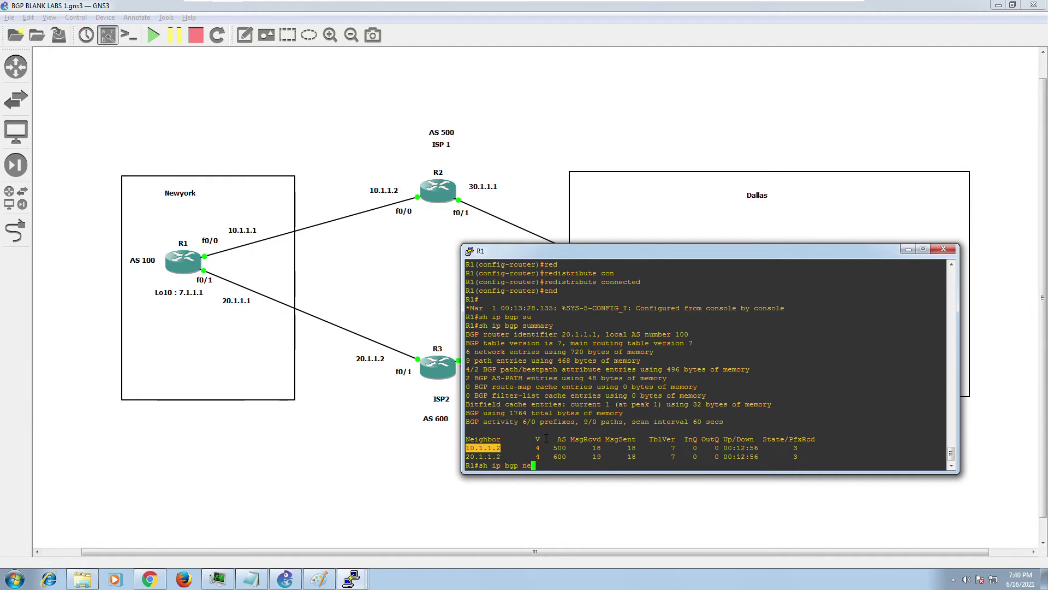
{"action": "key", "text": "Tab"}
{"action": "type", "text": "10.1.1.2"}
{"action": "type", "text": "10.1.1.2"}
{"action": "key", "text": "BackSpace"}
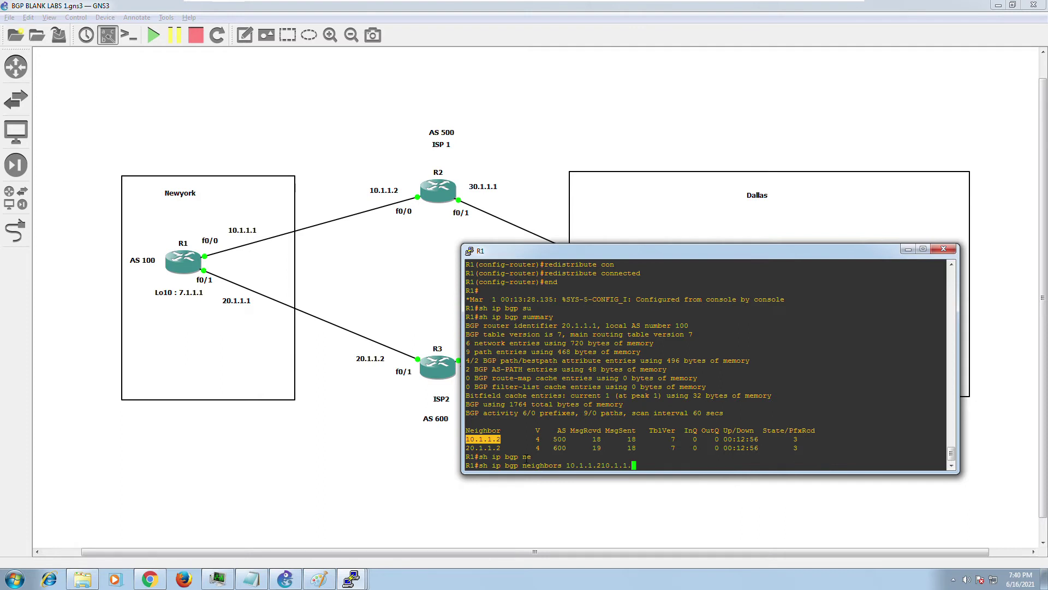
{"action": "key", "text": "BackSpace"}
{"action": "key", "text": "BackSpace"}
{"action": "key", "text": "BackSpace"}
{"action": "key", "text": "BackSpace"}
{"action": "type", "text": "ad"}
{"action": "key", "text": "Tab"}
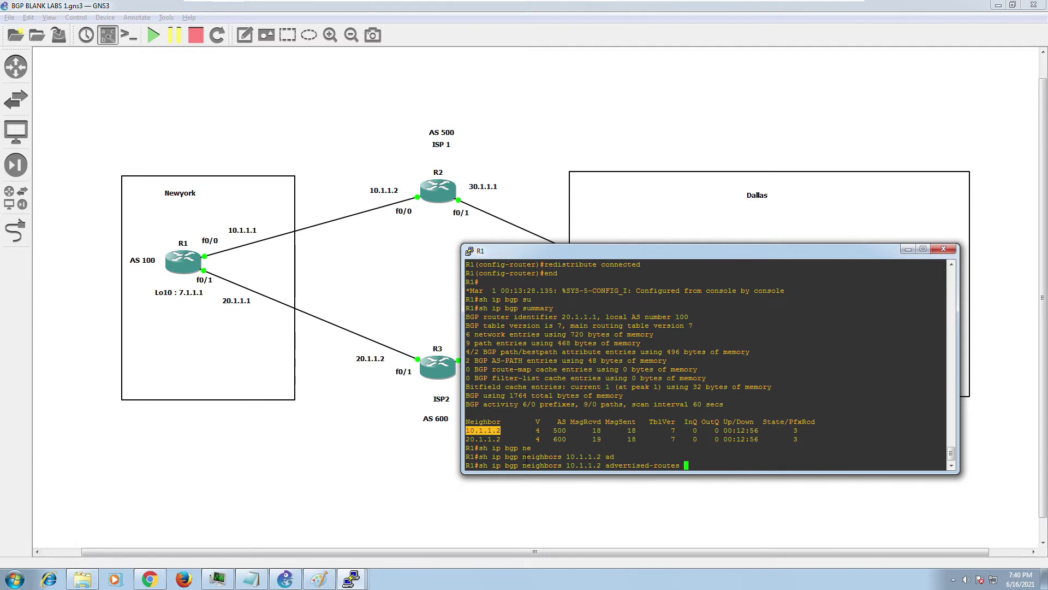
{"action": "key", "text": "Return"}
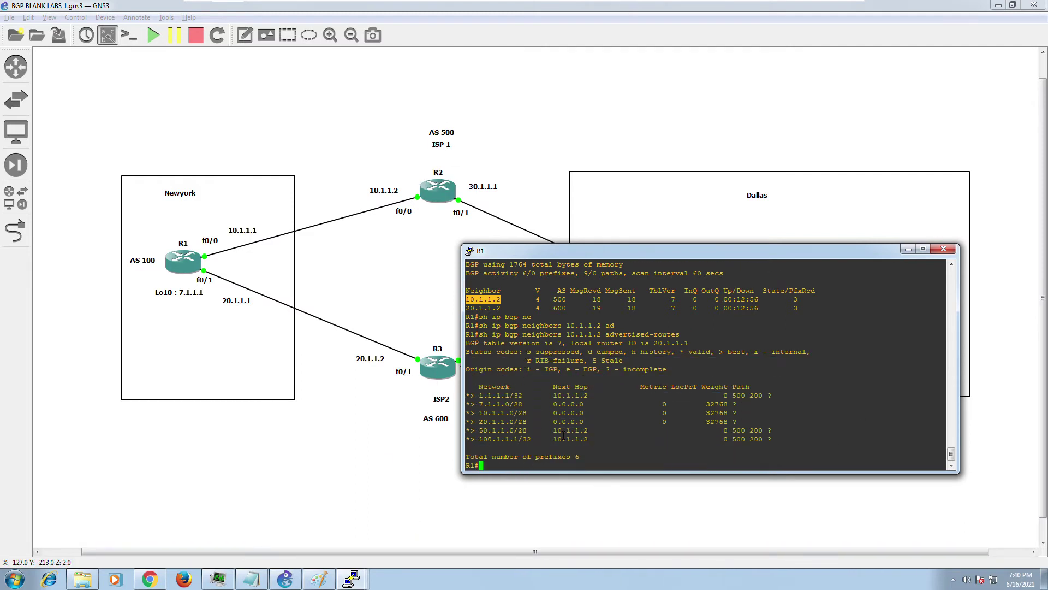
{"action": "left_click_drag", "start_coordinate": [479, 404], "coordinate": [520, 405]}
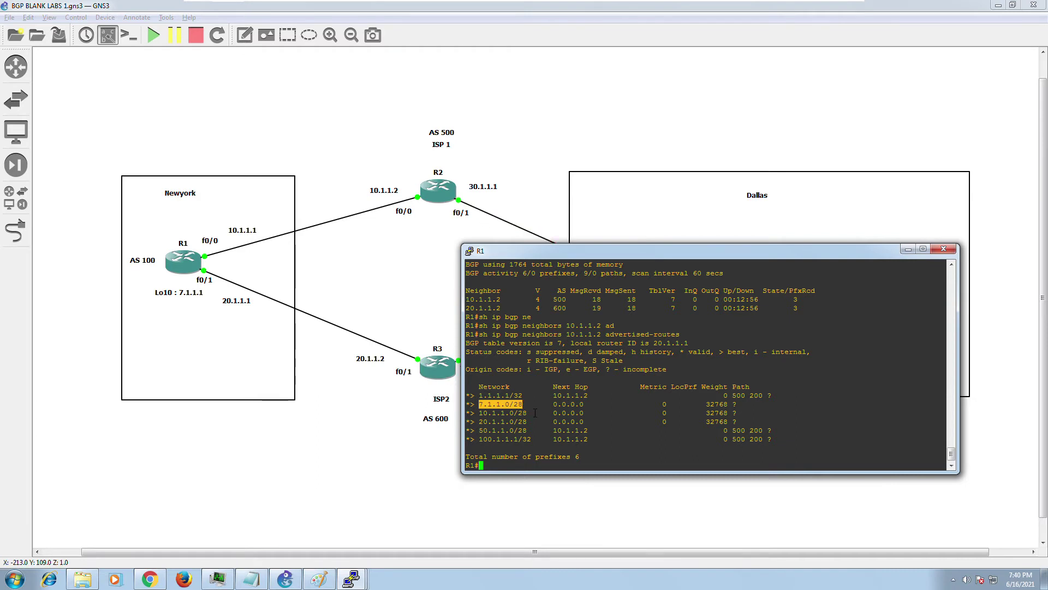
- Rerun the advertised-routes command on R1 for BGP neighbor 20.1.1.2
{"action": "key", "text": "Return"}
{"action": "key", "text": "Up"}
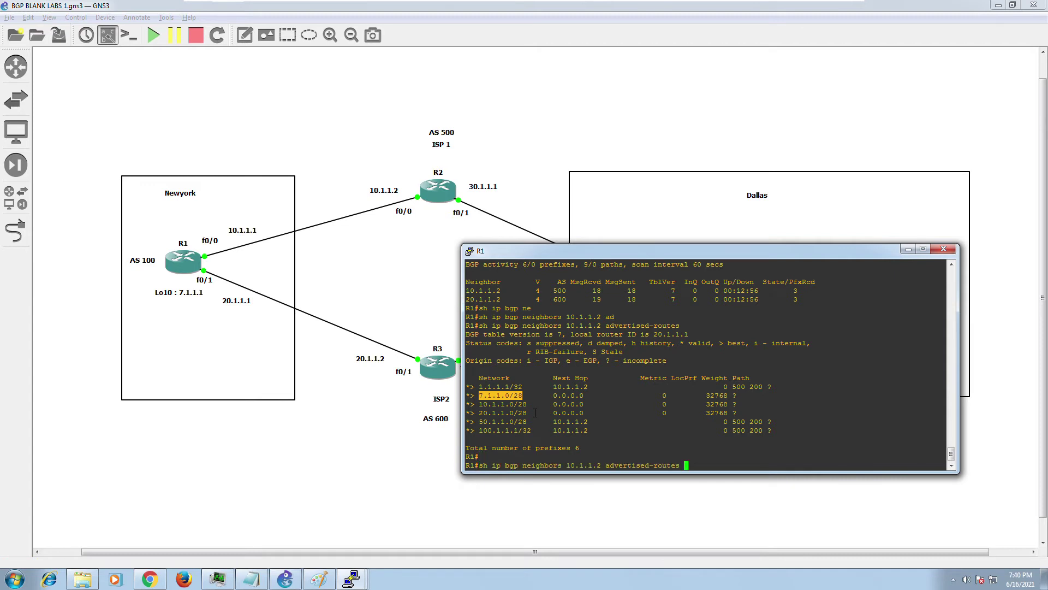
{"action": "key", "text": "Left"}
{"action": "key", "text": "Left"}
{"action": "key", "text": "Left"}
{"action": "key", "text": "Left"}
{"action": "key", "text": "Left"}
{"action": "key", "text": "Left"}
{"action": "key", "text": "Left"}
{"action": "key", "text": "Left"}
{"action": "key", "text": "Left"}
{"action": "key", "text": "Left"}
{"action": "key", "text": "Left"}
{"action": "key", "text": "Left"}
{"action": "key", "text": "Left"}
{"action": "key", "text": "Left"}
{"action": "key", "text": "Left"}
{"action": "key", "text": "Left"}
{"action": "key", "text": "Left"}
{"action": "key", "text": "Left"}
{"action": "key", "text": "Left"}
{"action": "key", "text": "Left"}
{"action": "key", "text": "Left"}
{"action": "key", "text": "Left"}
{"action": "key", "text": "Left"}
{"action": "key", "text": "Left"}
{"action": "key", "text": "BackSpace"}
{"action": "type", "text": "2"}
{"action": "key", "text": "Return"}
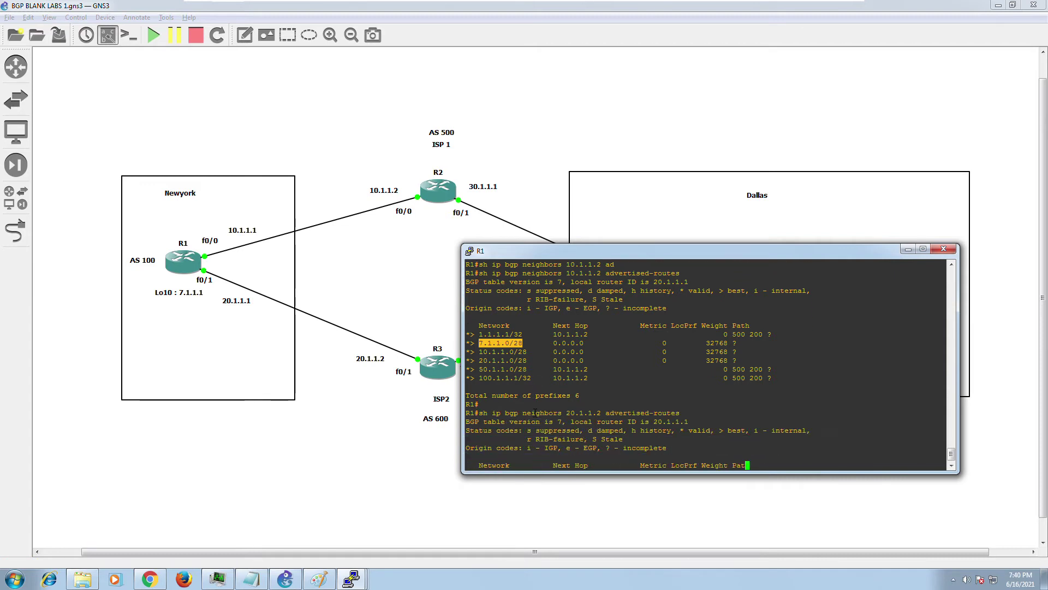
- Run sh ip route in the R2 console to check for the 7.1.1.0 route, and minimize R1's console
{"action": "left_click", "coordinate": [351, 579]}
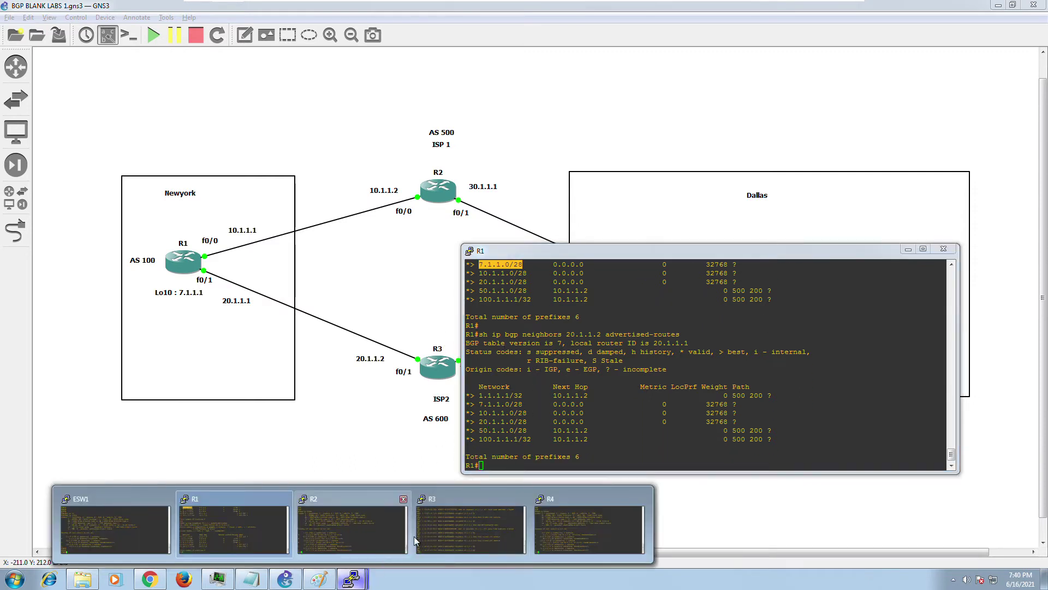
{"action": "left_click", "coordinate": [336, 513]}
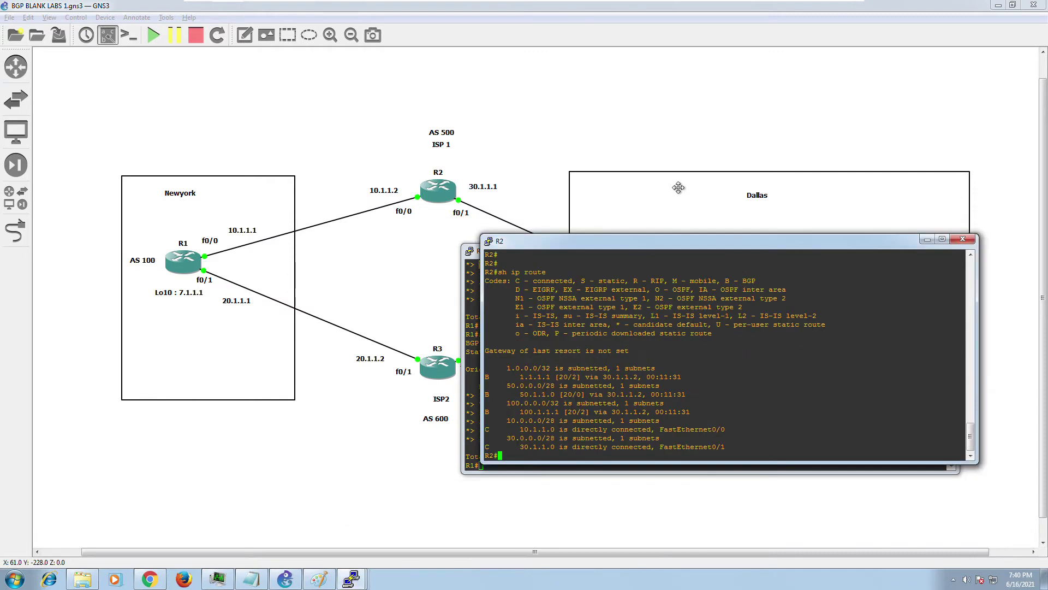
{"action": "key", "text": "Return"}
{"action": "type", "text": "sh ip route"}
{"action": "key", "text": "Return"}
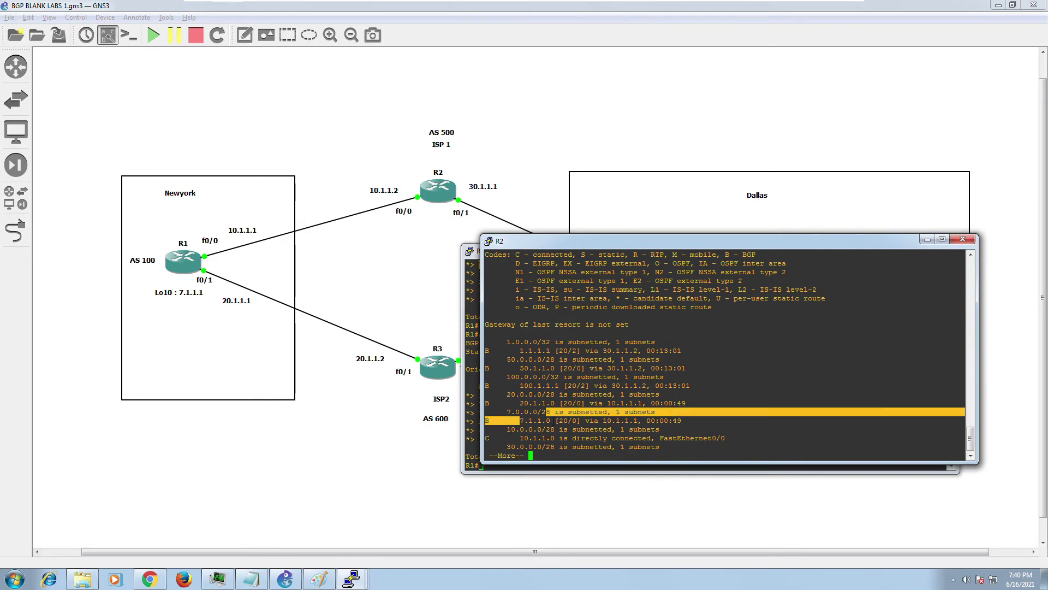
{"action": "key", "text": "alt+Tab"}
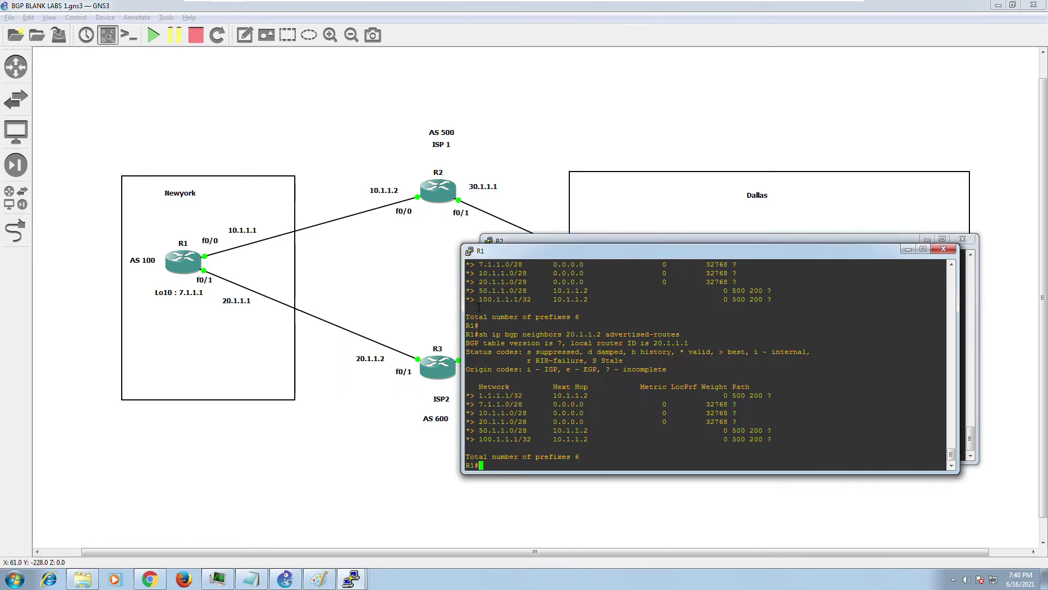
{"action": "left_click", "coordinate": [906, 250]}
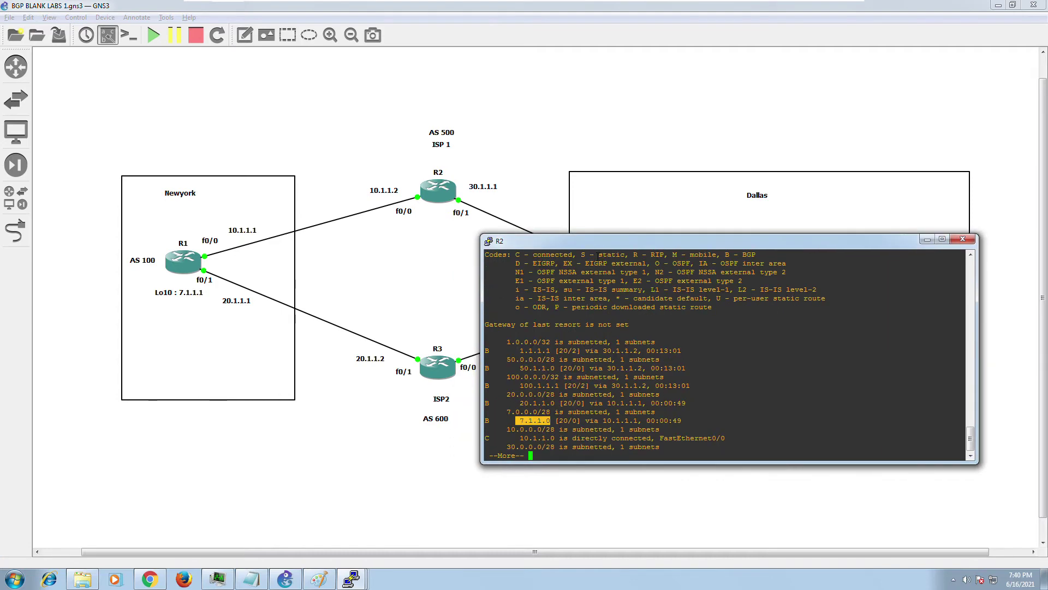
{"action": "left_click_drag", "start_coordinate": [594, 247], "coordinate": [584, 215]}
- Quit the paged route output on R2 and display its BGP summary, keeping the topology's R4 link in view
{"action": "key", "text": "q"}
{"action": "key", "text": "Return"}
{"action": "key", "text": "Return"}
{"action": "key", "text": "Return"}
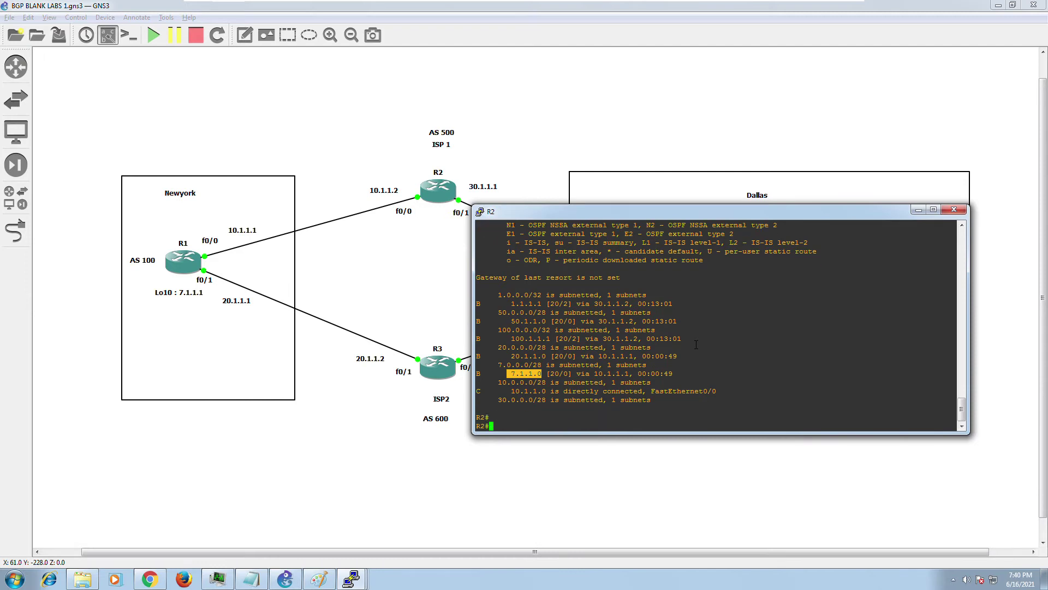
{"action": "type", "text": "sh ip bgp "}
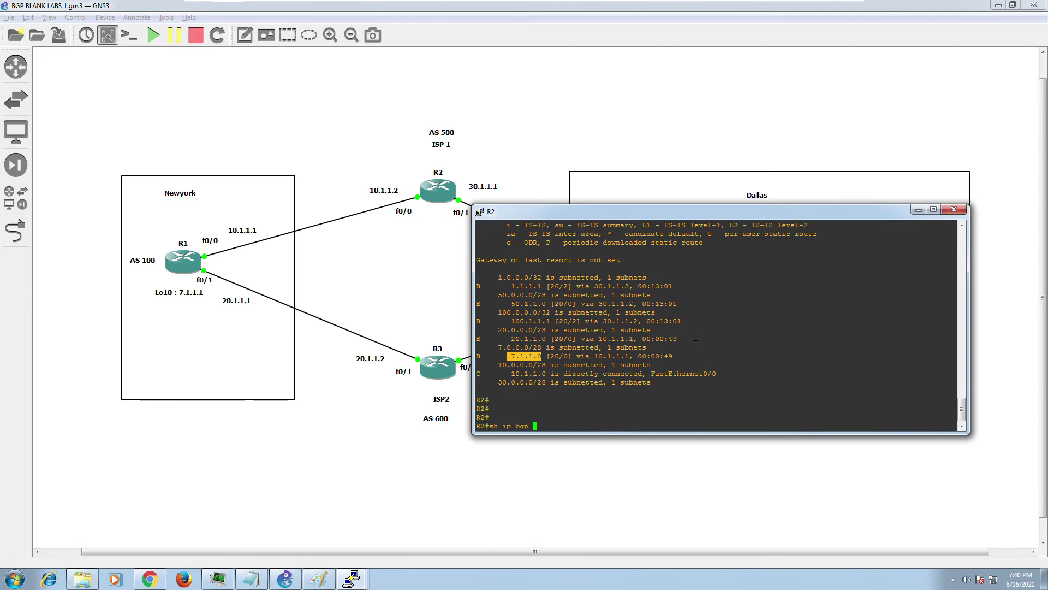
{"action": "type", "text": "su"}
{"action": "key", "text": "Tab"}
{"action": "key", "text": "Return"}
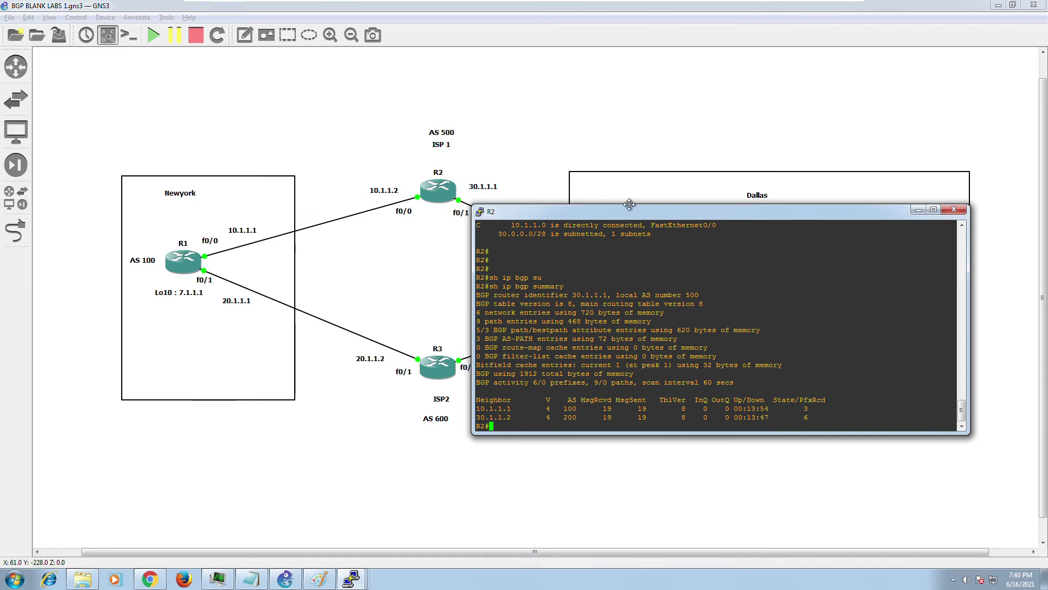
{"action": "left_click_drag", "start_coordinate": [620, 212], "coordinate": [628, 288]}
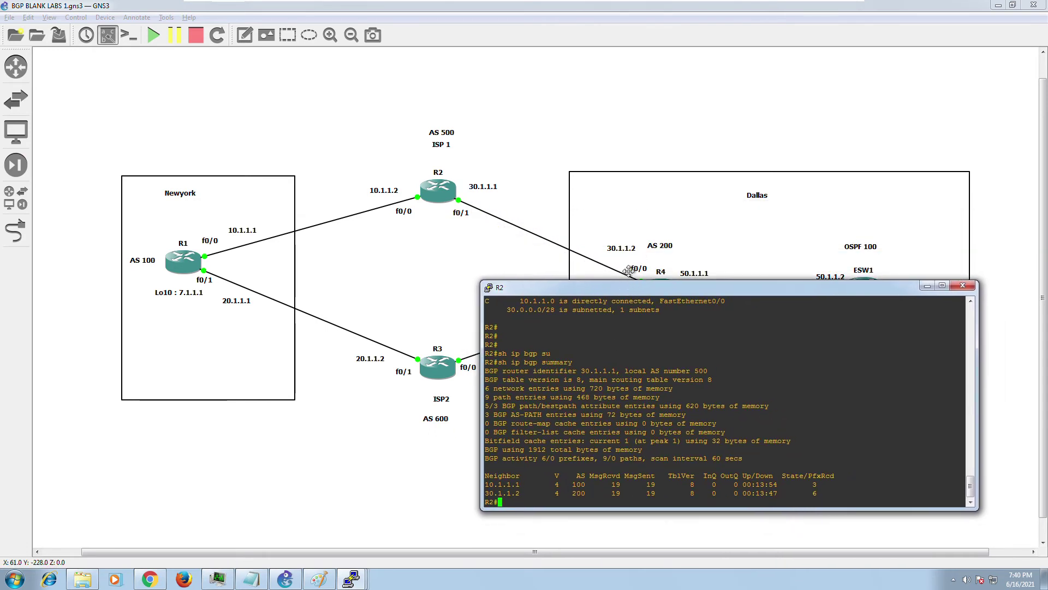
- Show the routes R2 advertises to BGP neighbor 30.1.1.2 and mark the 7.1.1.0 network
{"action": "left_click_drag", "start_coordinate": [489, 492], "coordinate": [520, 493]}
{"action": "type", "text": "h p"}
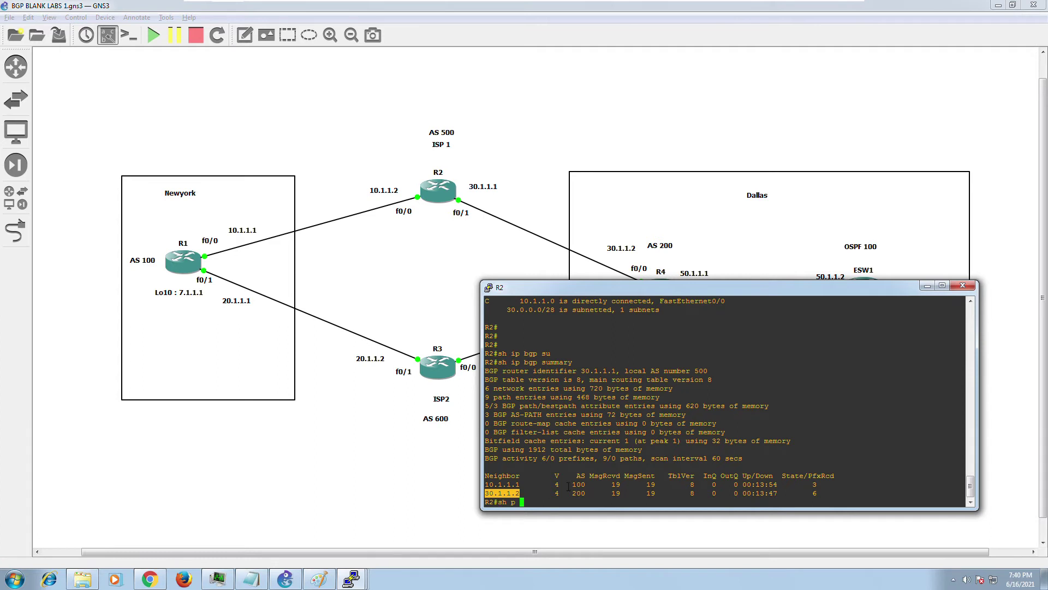
{"action": "type", "text": "ip bgp ne"}
{"action": "key", "text": "Tab"}
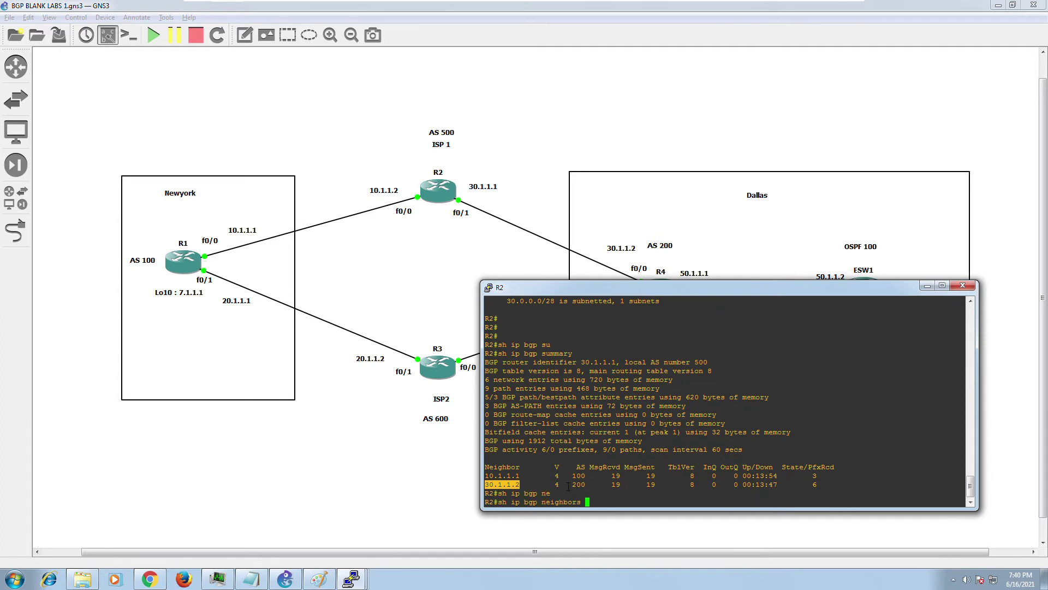
{"action": "right_click", "coordinate": [568, 486]}
{"action": "type", "text": "ad"}
{"action": "key", "text": "Tab"}
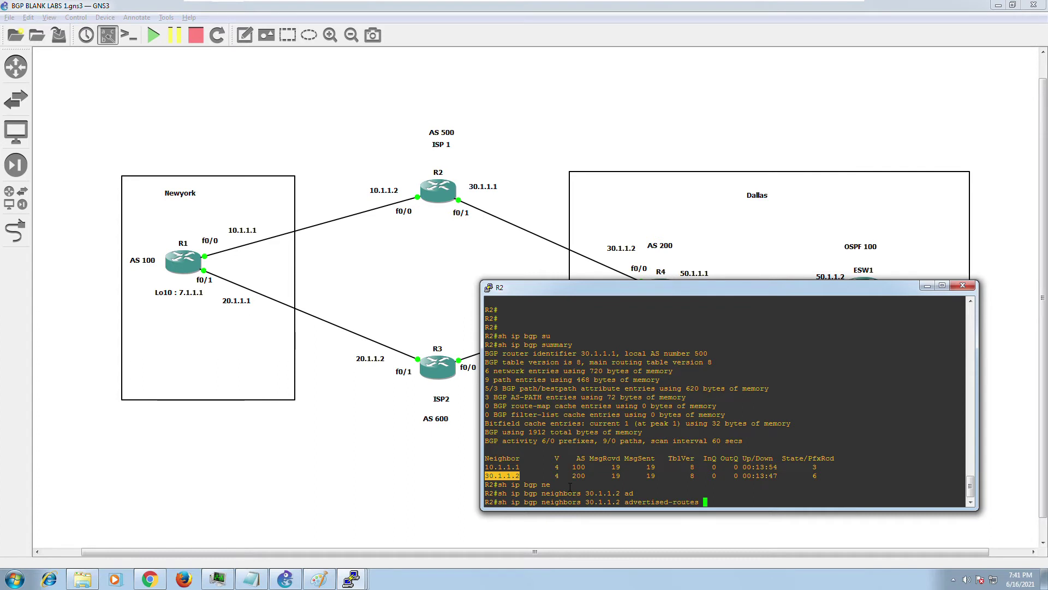
{"action": "key", "text": "Return"}
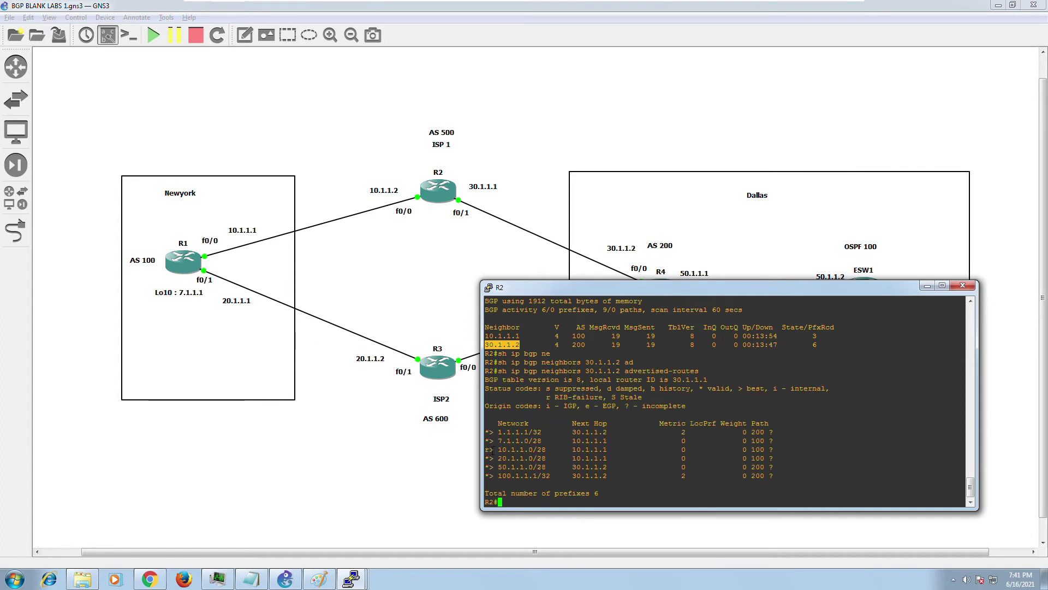
{"action": "left_click_drag", "start_coordinate": [498, 441], "coordinate": [524, 443]}
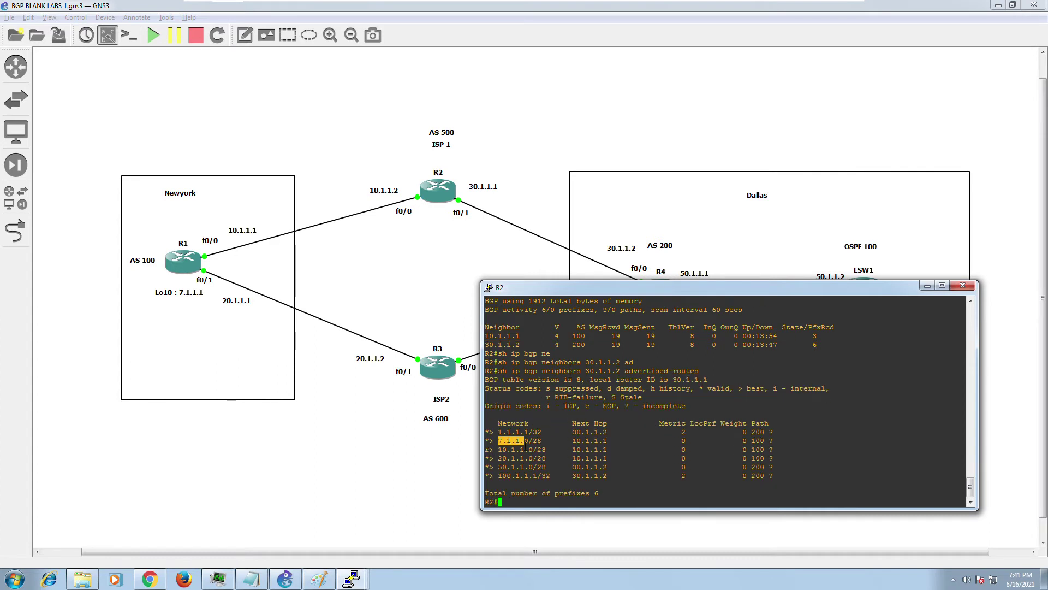
- Run sh ip route in the R4 console through to the end and mark the 7.1.1.0 BGP route
{"action": "mouse_move", "coordinate": [351, 579]}
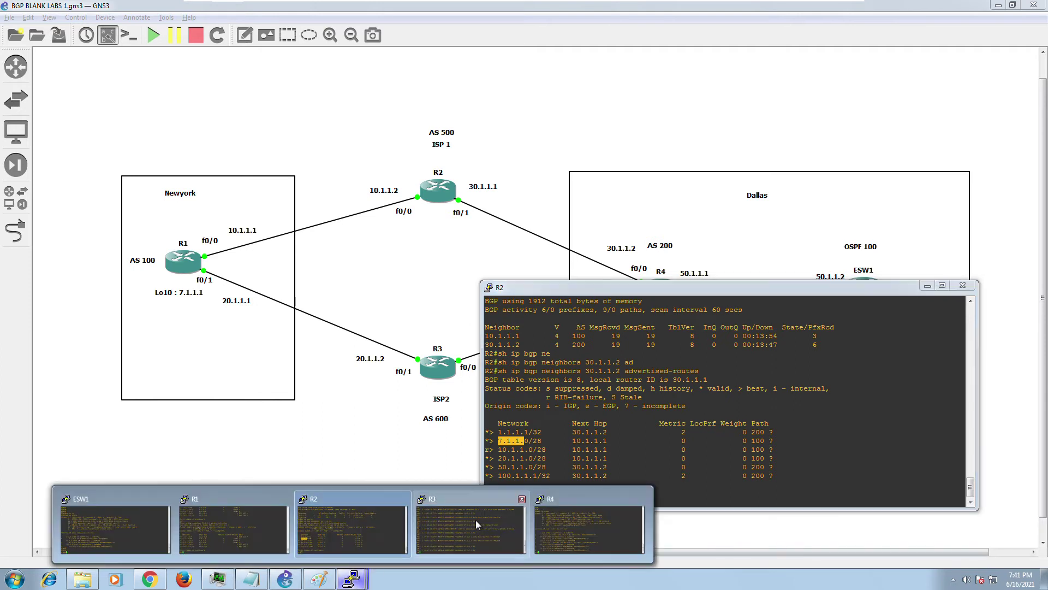
{"action": "left_click", "coordinate": [584, 519]}
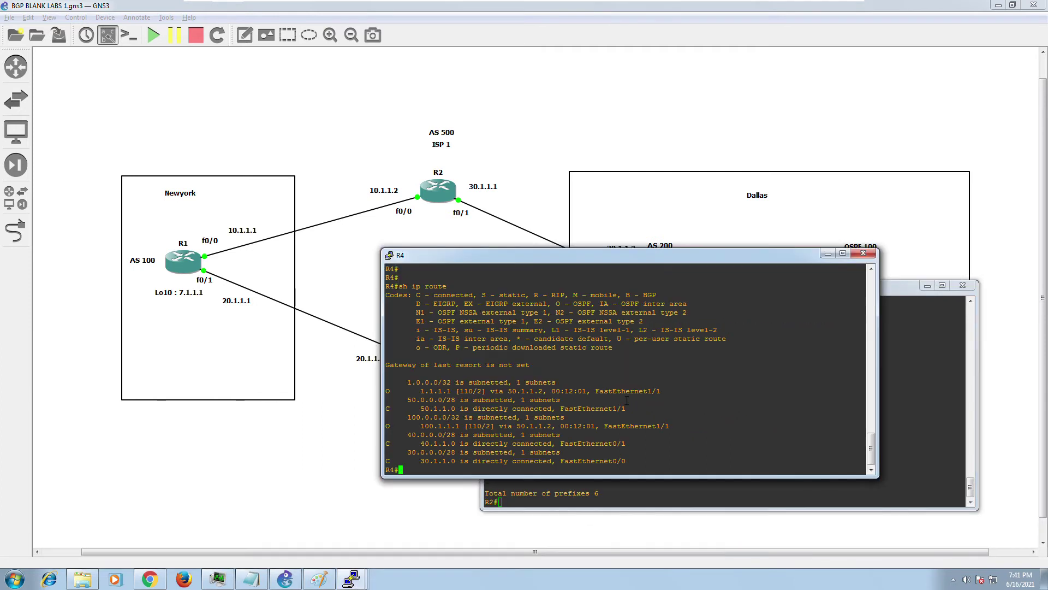
{"action": "key", "text": "Return"}
{"action": "key", "text": "Return"}
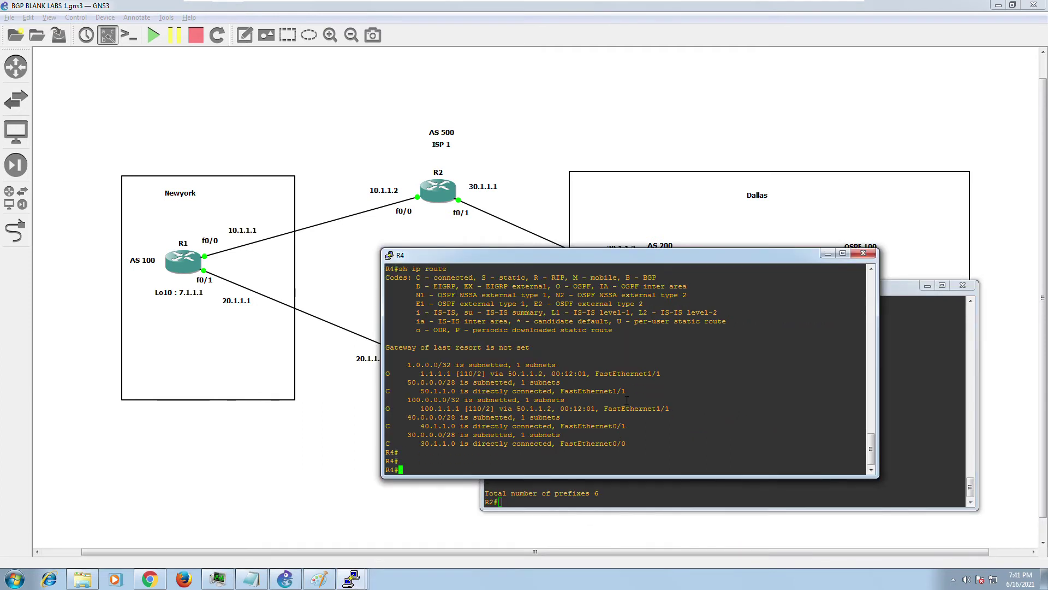
{"action": "type", "text": "sh ip route"}
{"action": "key", "text": "Return"}
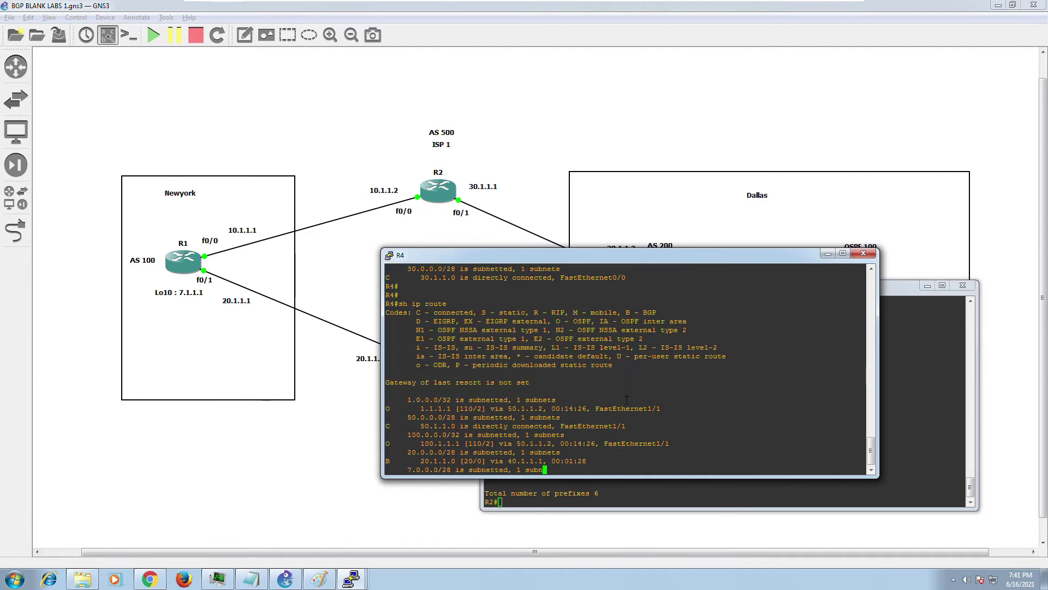
{"action": "key", "text": "space"}
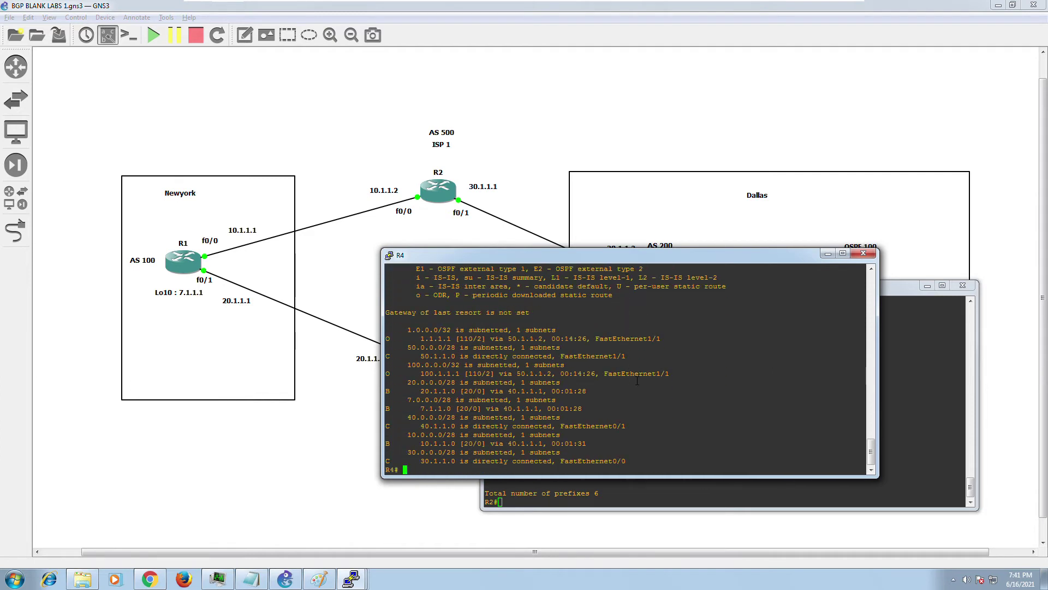
{"action": "left_click_drag", "start_coordinate": [421, 409], "coordinate": [447, 408]}
- Minimize R2's console and shift R4's console to examine the link between R4 and ESW1 in the topology
{"action": "left_click", "coordinate": [926, 285]}
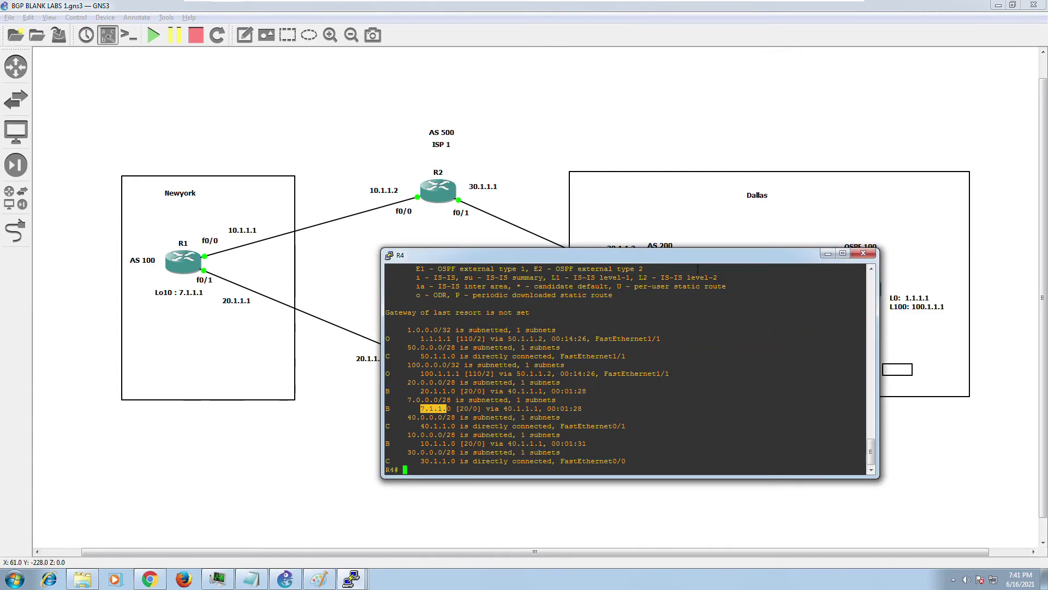
{"action": "left_click_drag", "start_coordinate": [655, 261], "coordinate": [655, 341]}
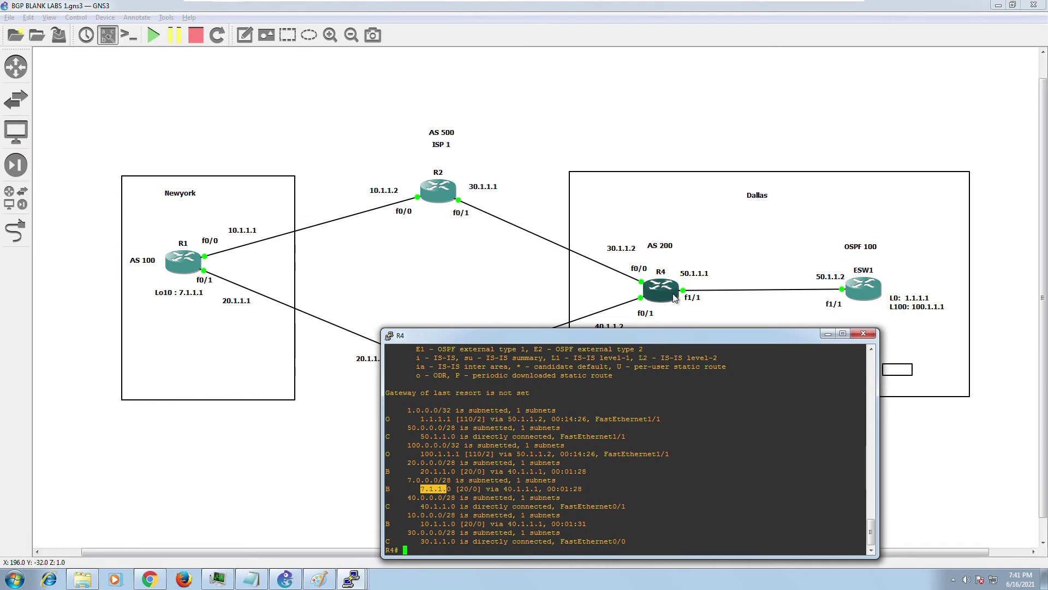
{"action": "left_click_drag", "start_coordinate": [529, 337], "coordinate": [537, 307]}
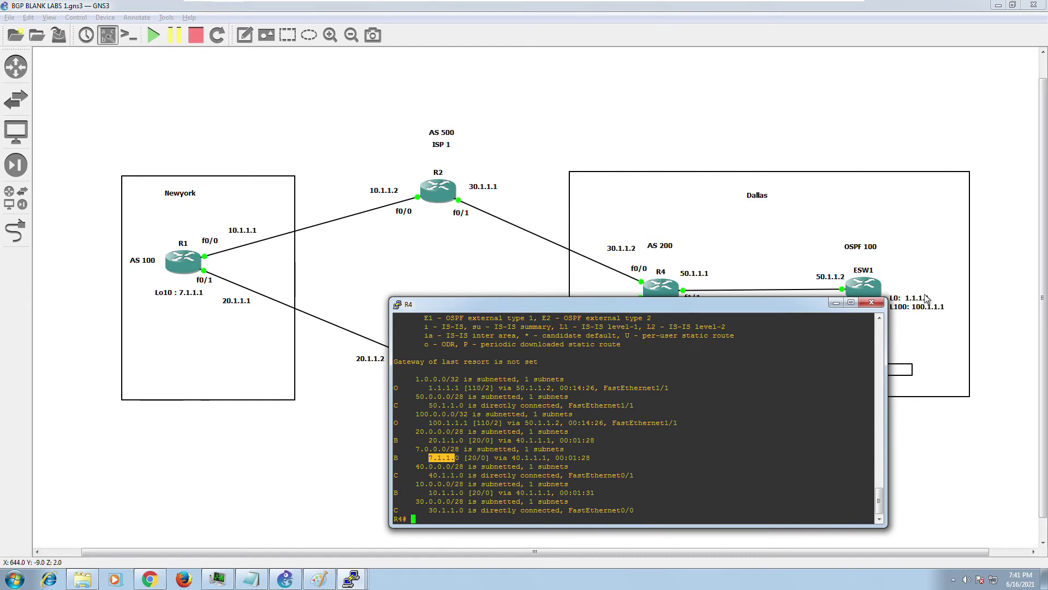
{"action": "left_click_drag", "start_coordinate": [716, 308], "coordinate": [713, 256]}
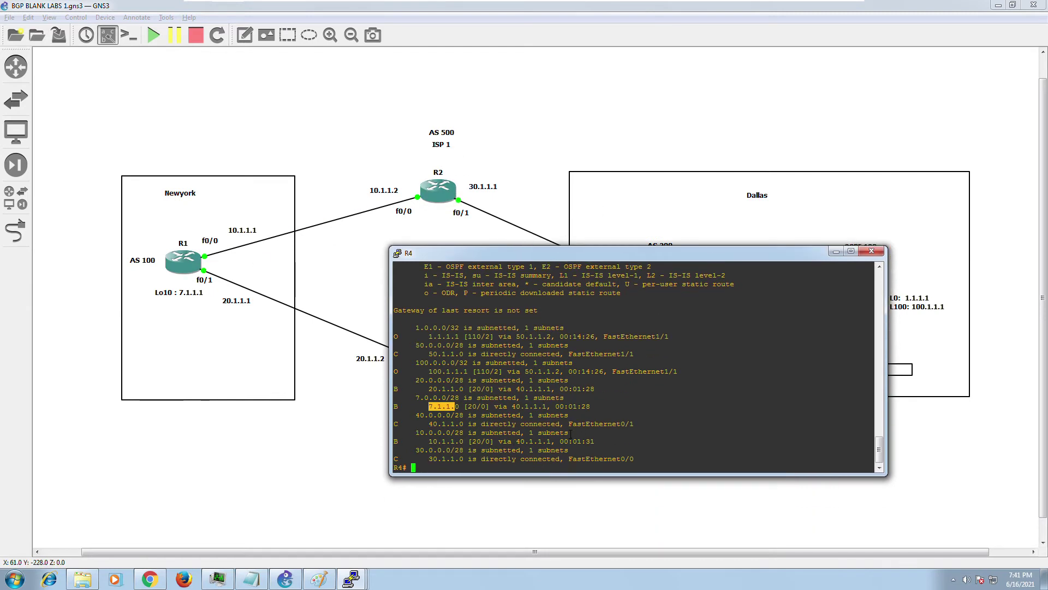
- Run sh ip ospf neighbor on R4 to check its OSPF adjacency
{"action": "key", "text": "Return"}
{"action": "key", "text": "Return"}
{"action": "type", "text": "sh"}
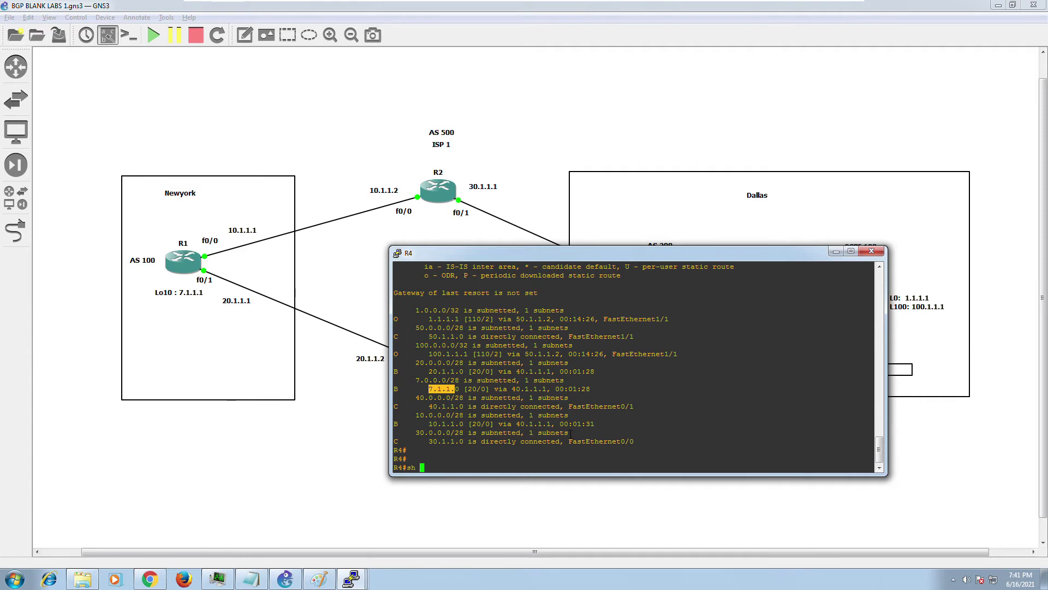
{"action": "type", "text": " ip os"}
{"action": "key", "text": "Tab"}
{"action": "type", "text": "ne"}
{"action": "key", "text": "Tab"}
{"action": "key", "text": "Return"}
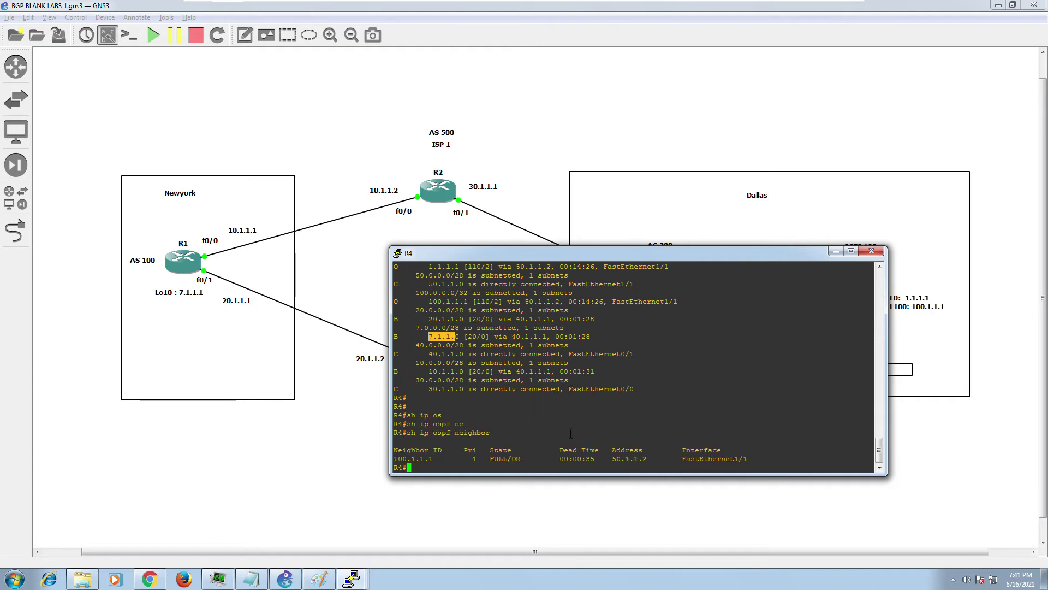
{"action": "key", "text": "Return"}
{"action": "key", "text": "Return"}
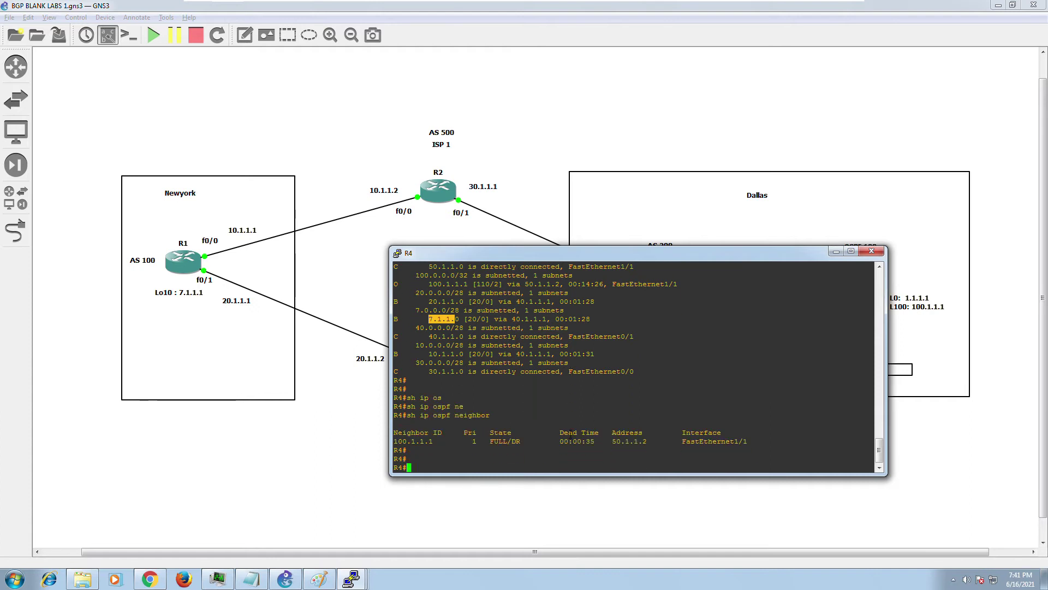
- Bring up the ESW1 console and minimize R4's console to expose the Dallas topology
{"action": "mouse_move", "coordinate": [351, 578]}
{"action": "left_click", "coordinate": [229, 521]}
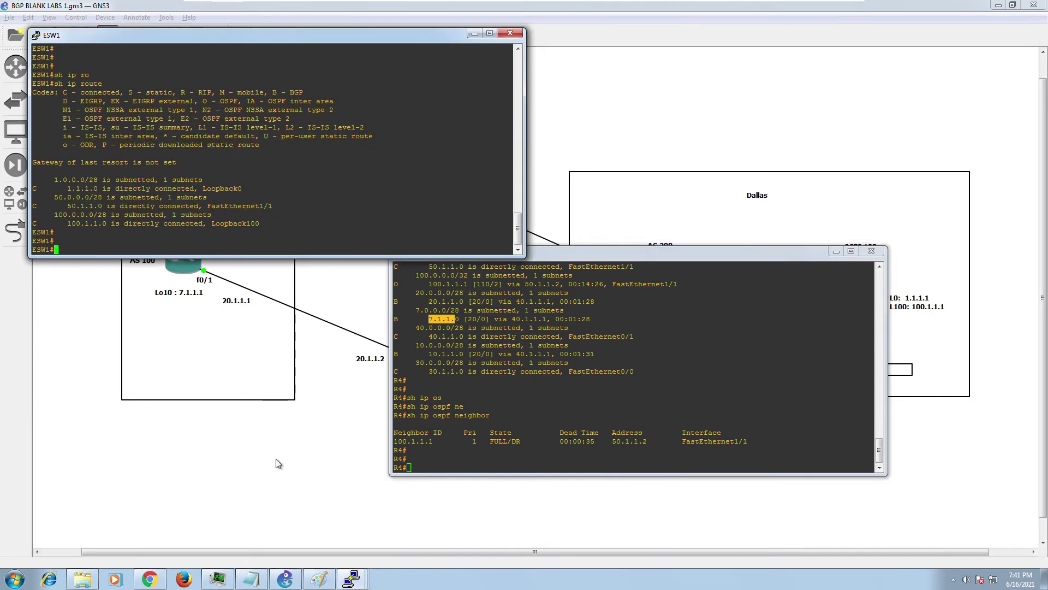
{"action": "left_click", "coordinate": [836, 251]}
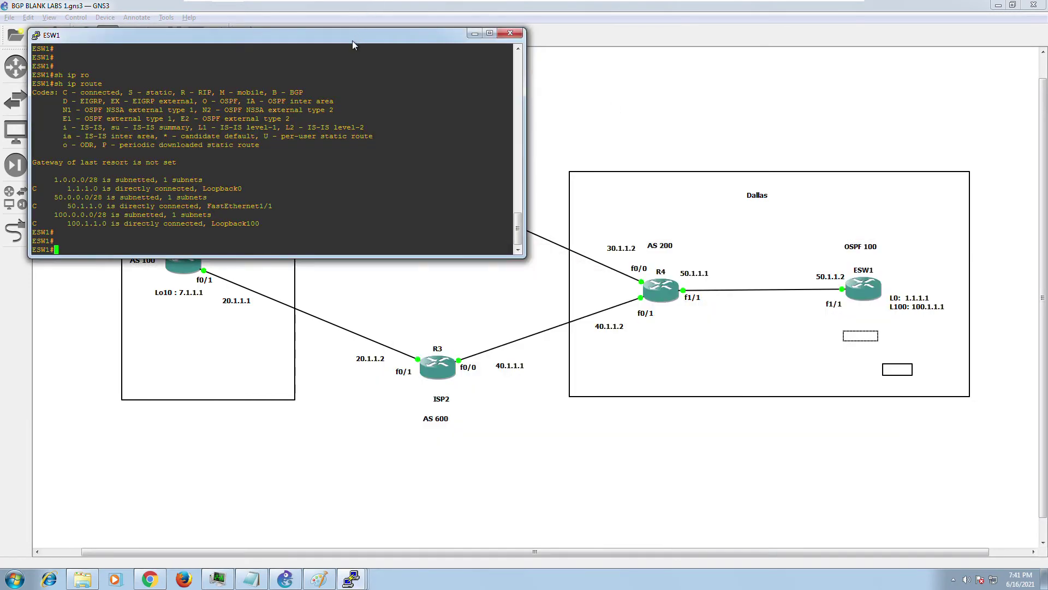
- Move ESW1's console clear of the R4–ESW1 link and run sh ip route on it
{"action": "left_click_drag", "start_coordinate": [352, 41], "coordinate": [886, 335]}
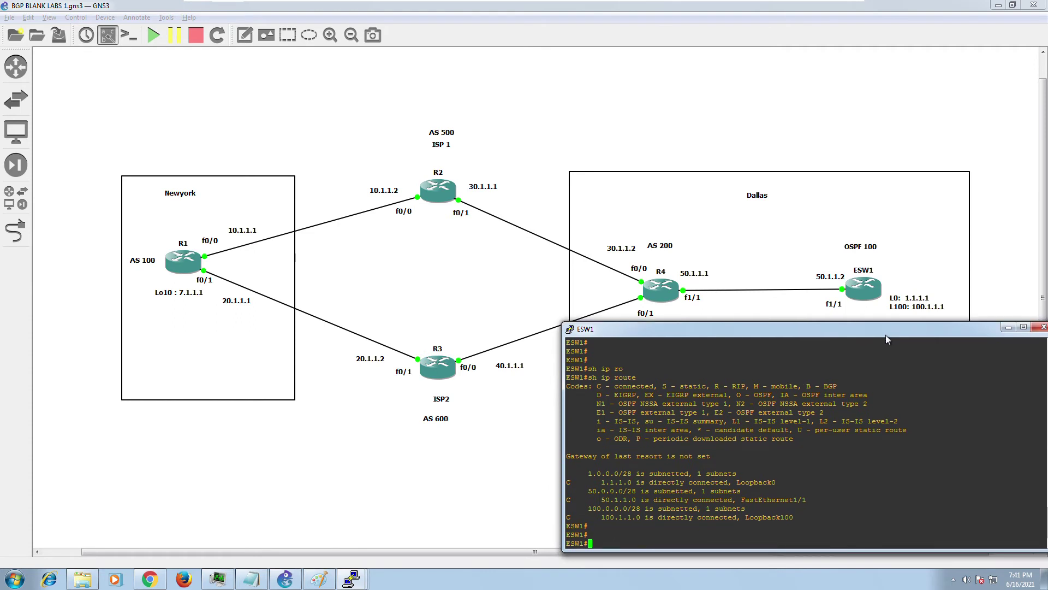
{"action": "type", "text": "ship ro"}
{"action": "key", "text": "Tab"}
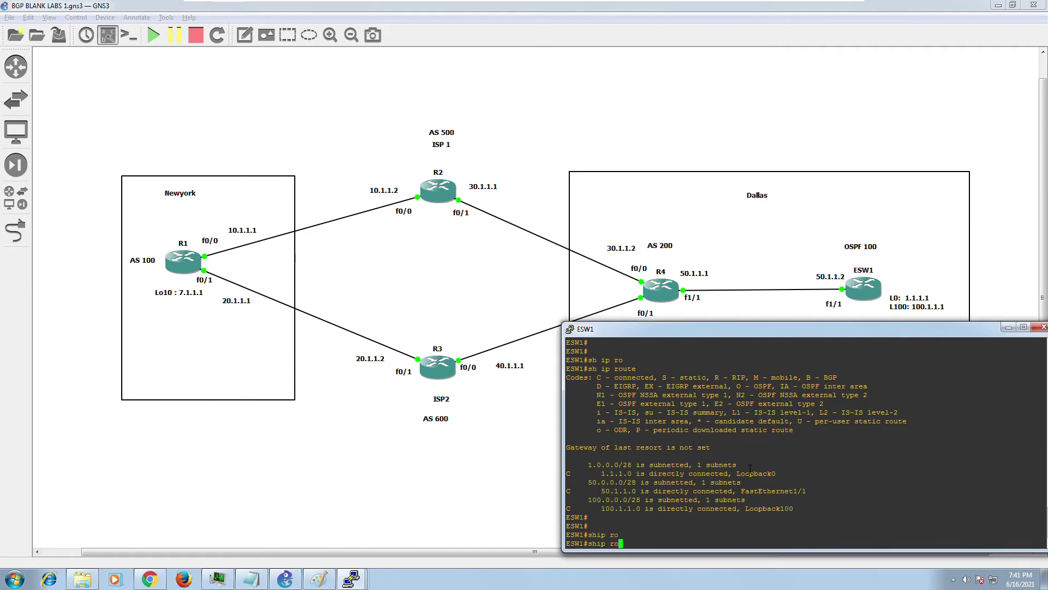
{"action": "type", "text": "u"}
{"action": "key", "text": "Tab"}
{"action": "key", "text": "BackSpace"}
{"action": "key", "text": "BackSpace"}
{"action": "key", "text": "BackSpace"}
{"action": "key", "text": "BackSpace"}
{"action": "key", "text": "BackSpace"}
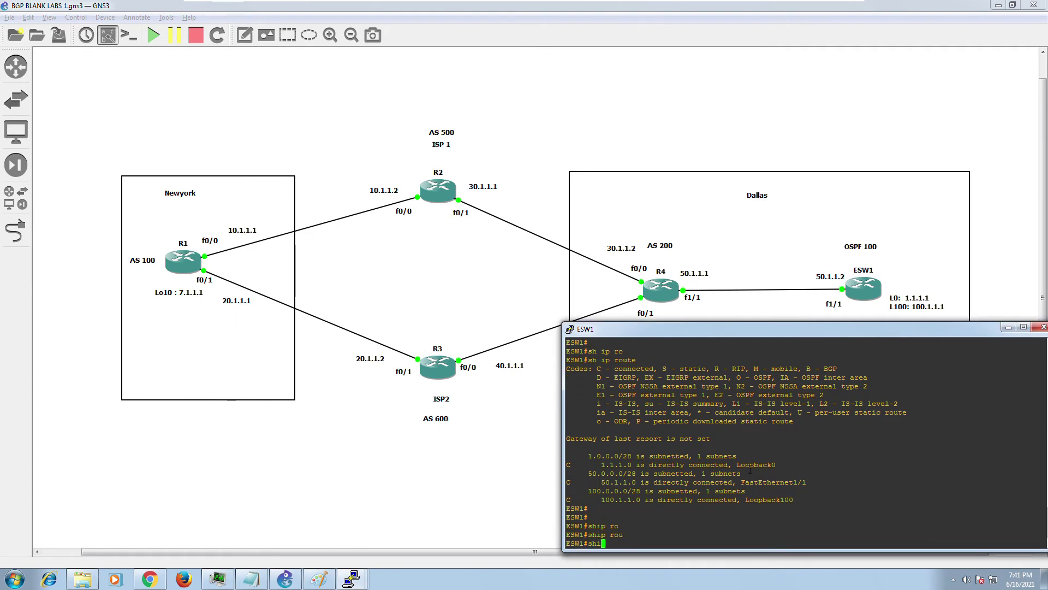
{"action": "type", "text": "ip rou"}
{"action": "key", "text": "Tab"}
{"action": "type", "text": "te"}
{"action": "key", "text": "Return"}
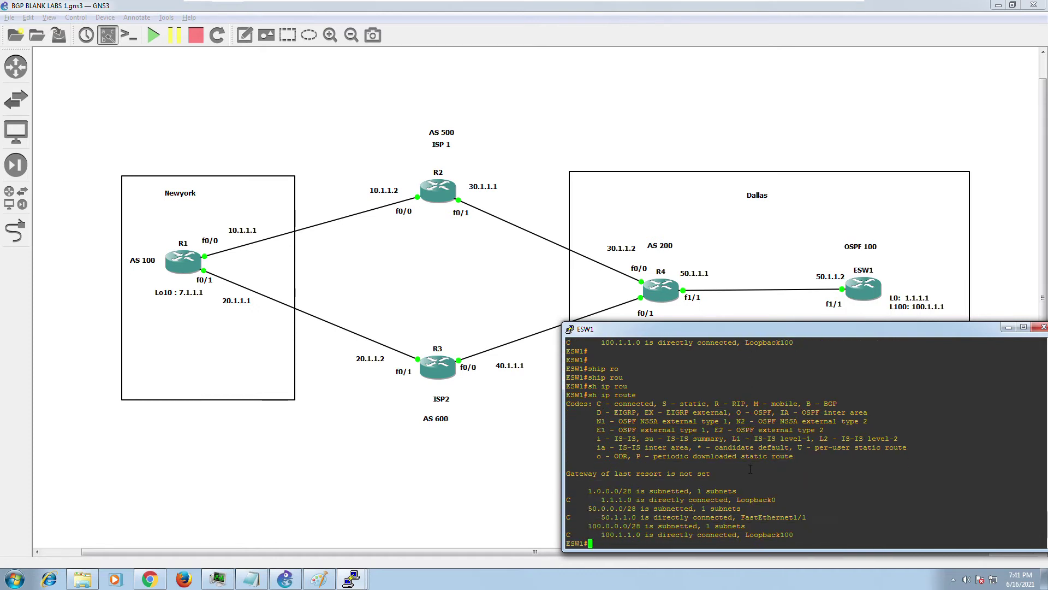
{"action": "key", "text": "Return"}
{"action": "key", "text": "Return"}
{"action": "key", "text": "Return"}
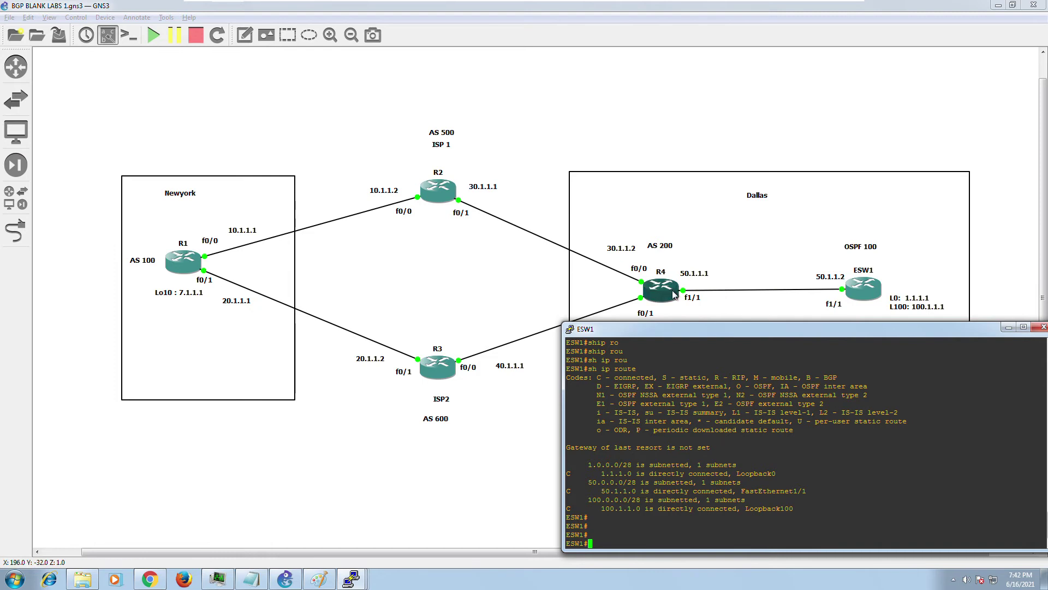
- Bring up R4's console and mark its routing table entries for review, then clear the marking
{"action": "mouse_move", "coordinate": [352, 578]}
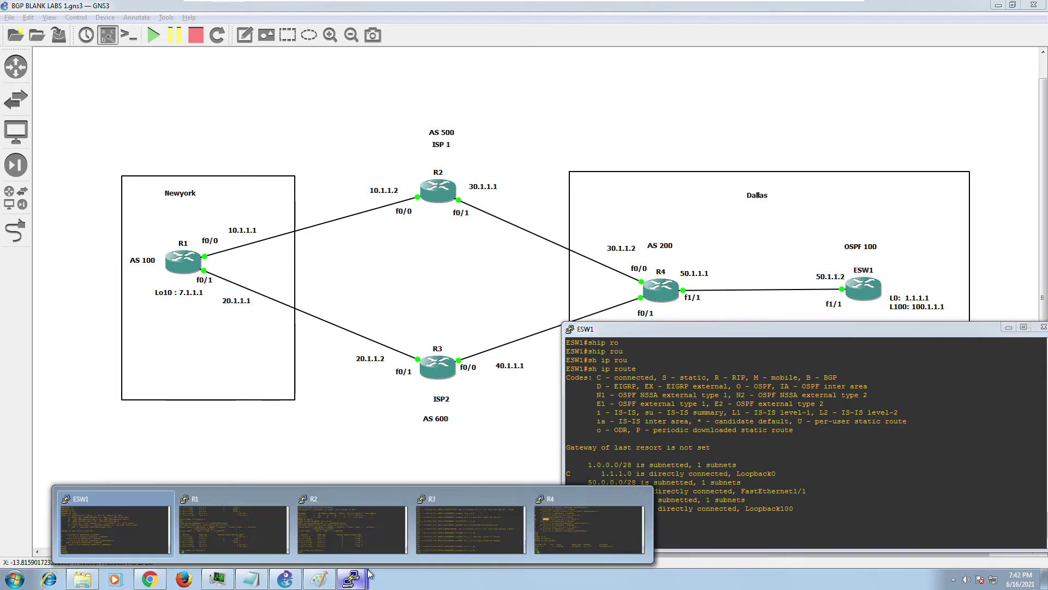
{"action": "left_click", "coordinate": [572, 526]}
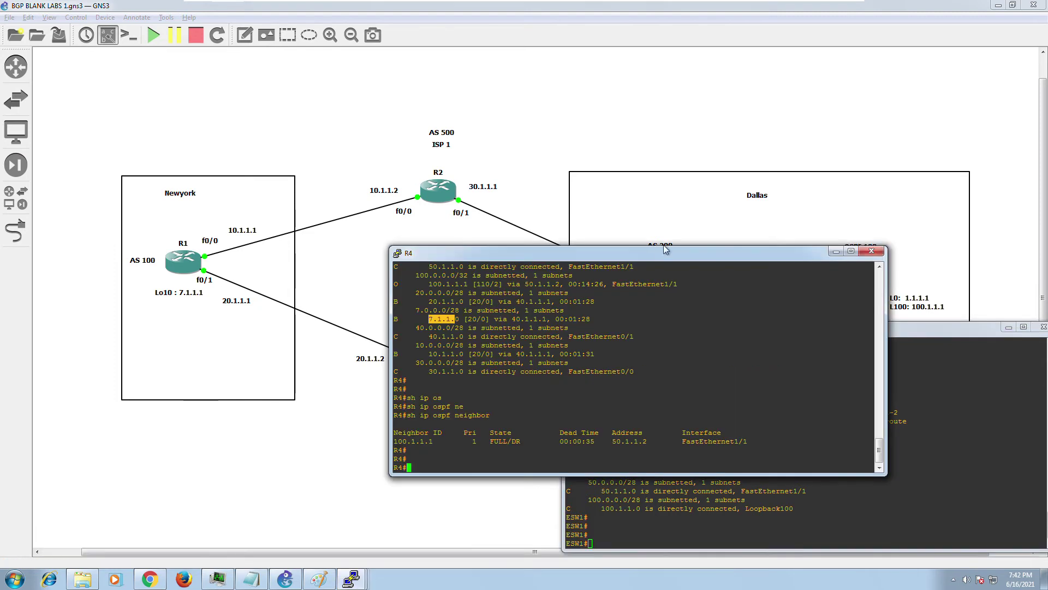
{"action": "scroll", "coordinate": [435, 352], "scroll_direction": "up", "scroll_amount": 4}
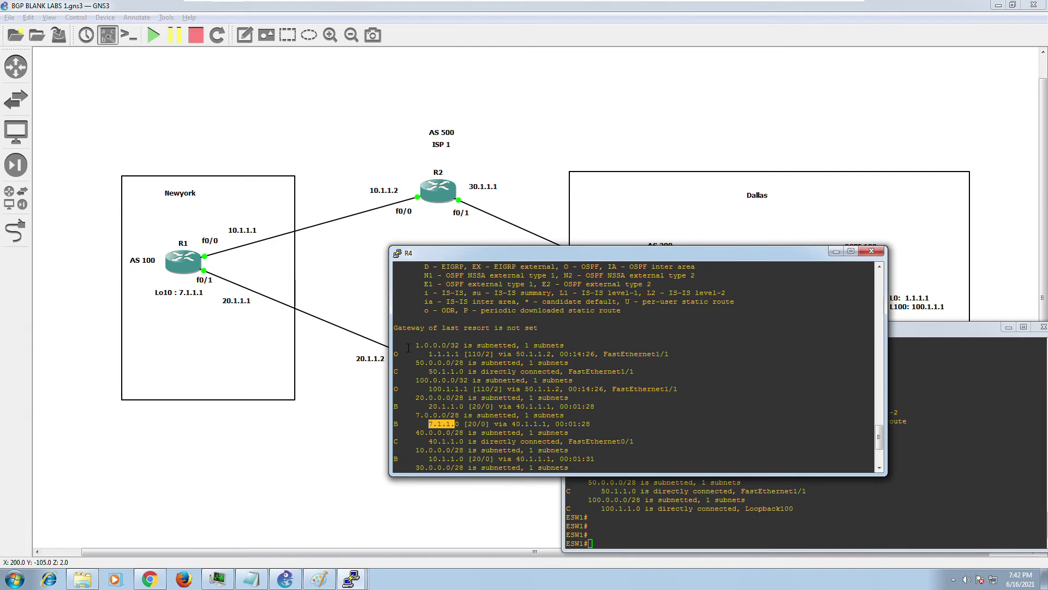
{"action": "left_click_drag", "start_coordinate": [408, 347], "coordinate": [501, 462]}
{"action": "scroll", "coordinate": [496, 461], "scroll_direction": "down", "scroll_amount": 4}
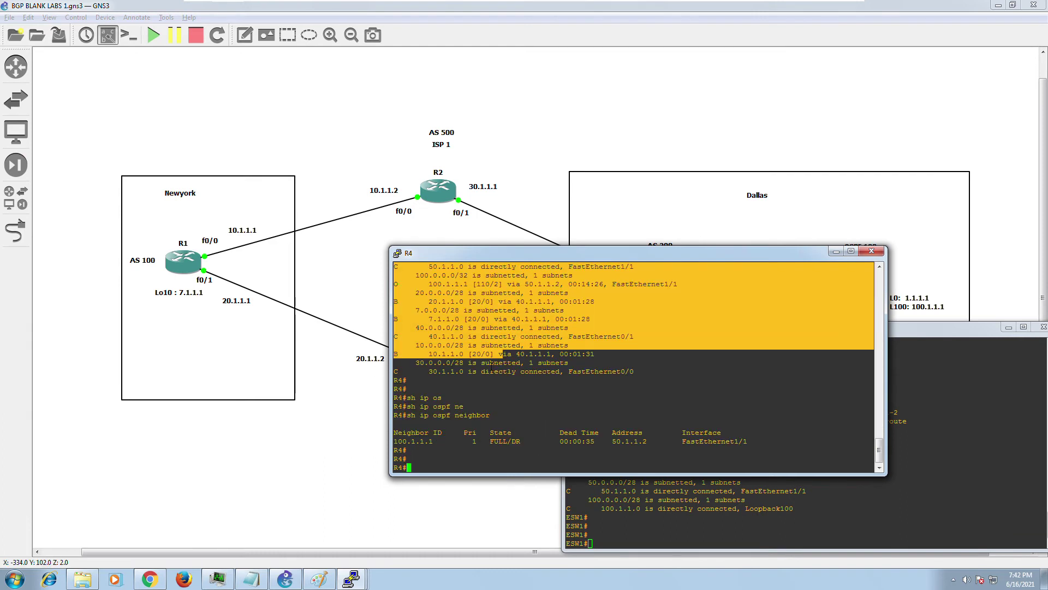
{"action": "left_click", "coordinate": [868, 349]}
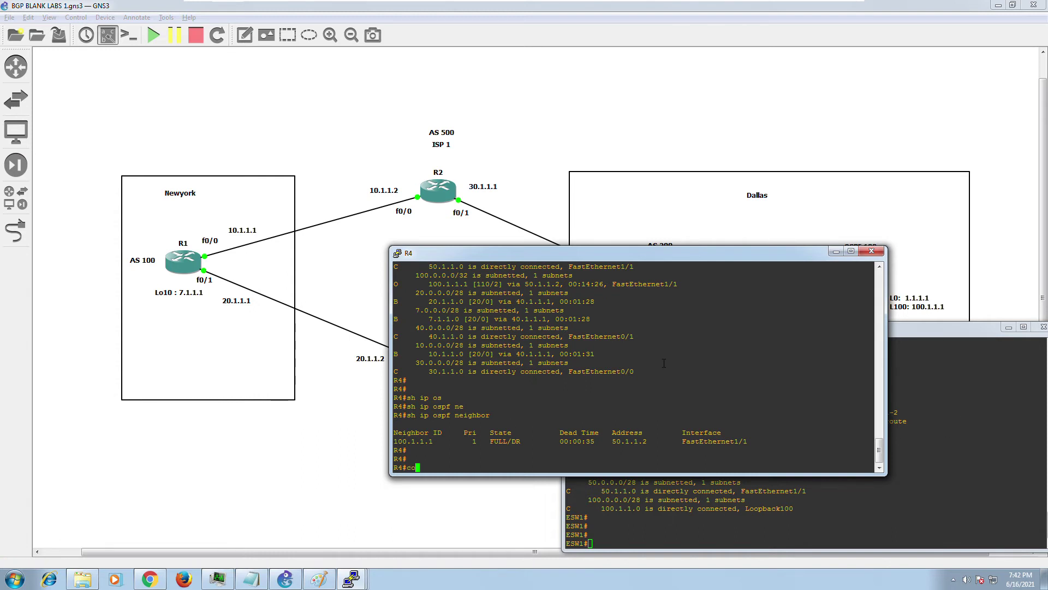
- Run sh run | sec bgp on R4 to review its BGP configuration
{"action": "type", "text": "sh run | sec bgp"}
{"action": "key", "text": "Return"}
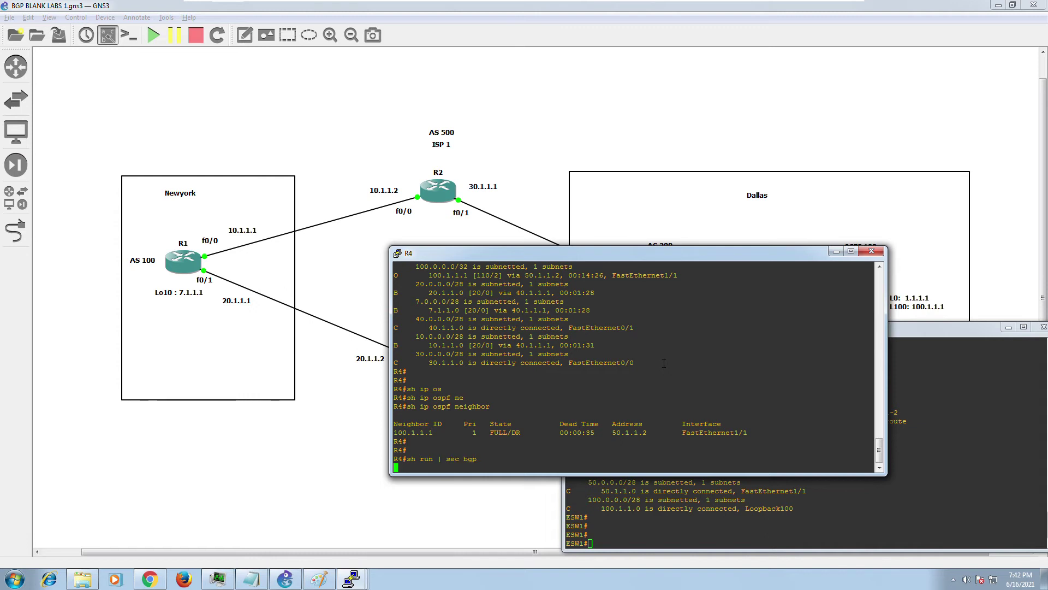
{"action": "key", "text": "Return"}
{"action": "key", "text": "Return"}
- Run sh run | sec ospf on R4 to review its OSPF configuration
{"action": "key", "text": "Up"}
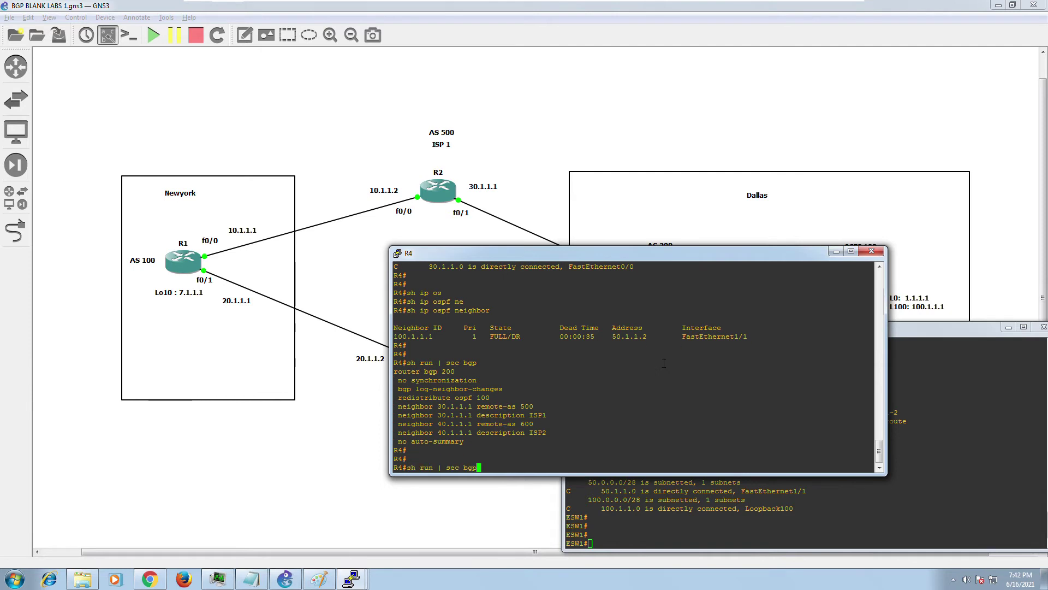
{"action": "key", "text": "BackSpace"}
{"action": "key", "text": "BackSpace"}
{"action": "key", "text": "BackSpace"}
{"action": "type", "text": "osp"}
{"action": "key", "text": "Tab"}
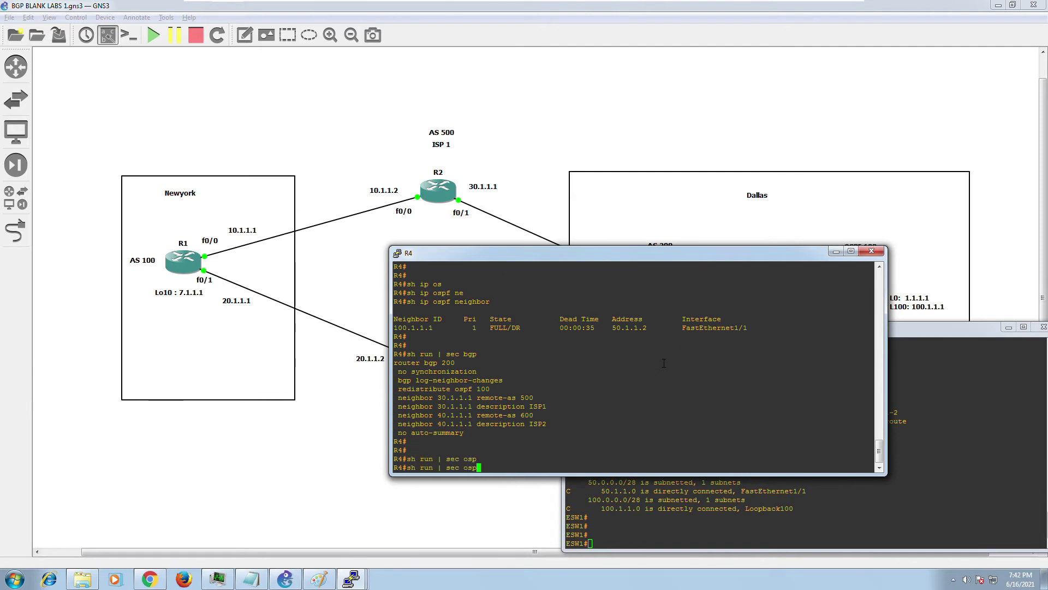
{"action": "type", "text": "p"}
{"action": "key", "text": "Tab"}
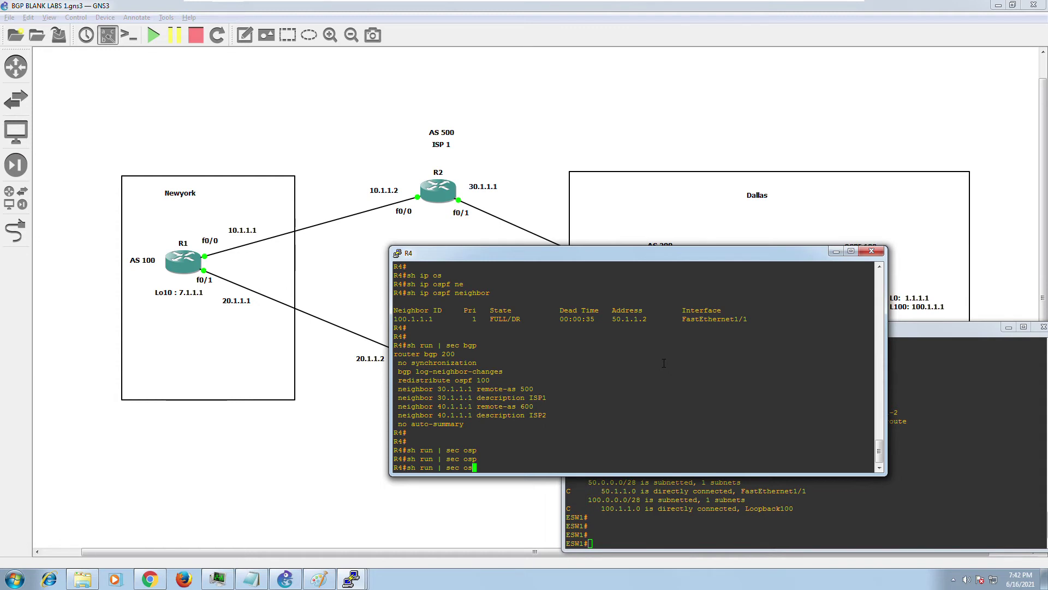
{"action": "type", "text": "f"}
{"action": "key", "text": "Return"}
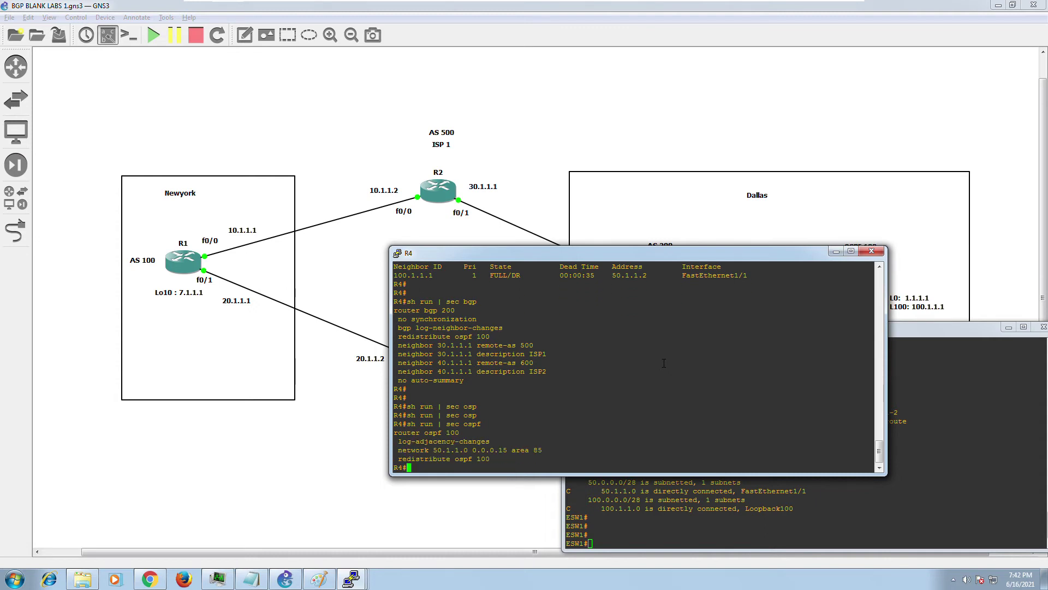
{"action": "key", "text": "Return"}
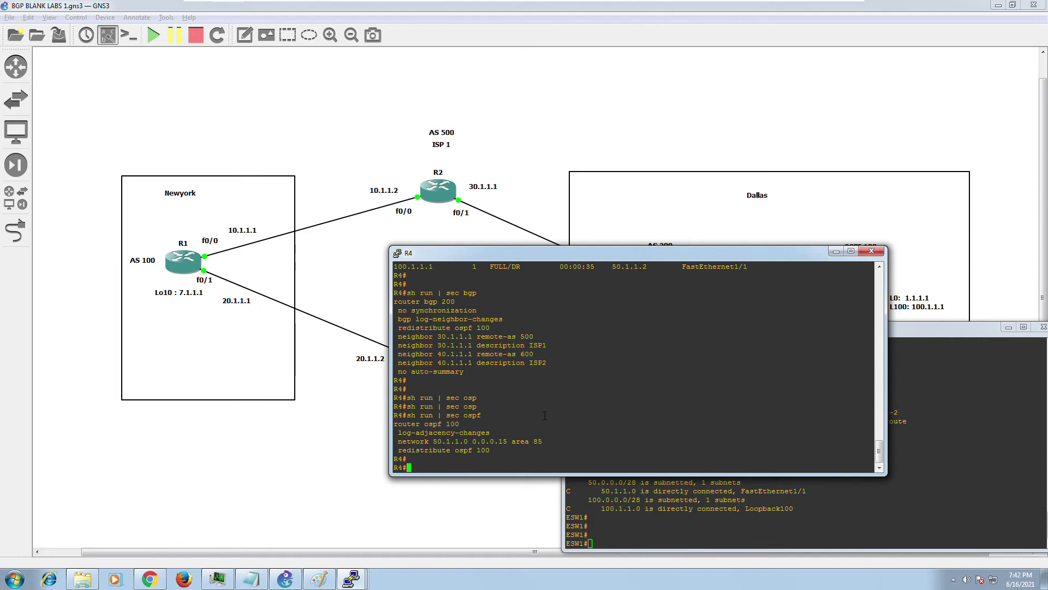
- Enter global configuration mode on R4 and open the router ospf 100 process, reusing that line from the displayed configuration
{"action": "type", "text": "conf t"}
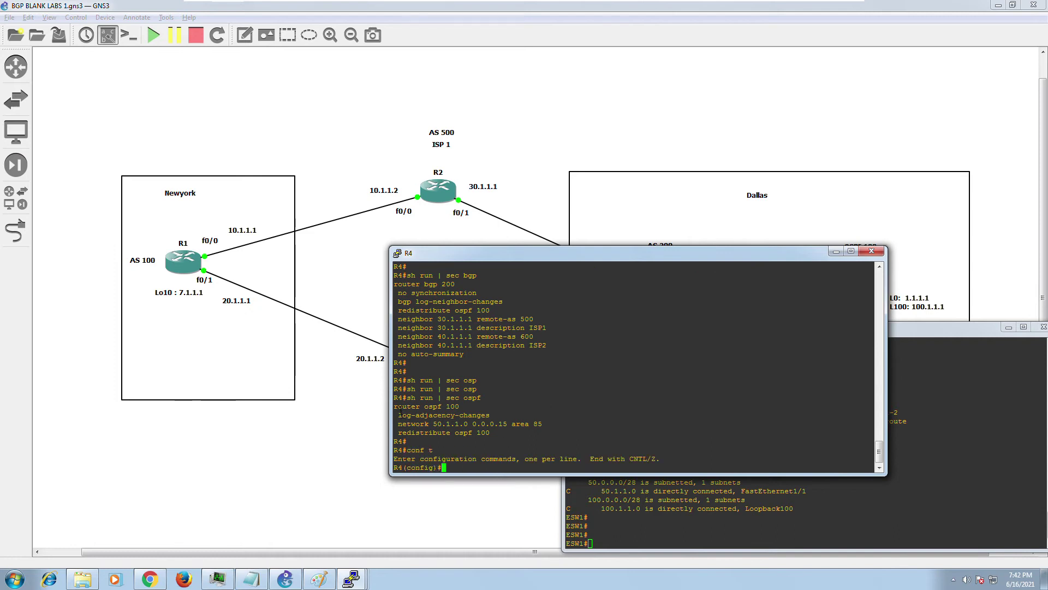
{"action": "left_click_drag", "start_coordinate": [396, 408], "coordinate": [462, 408]}
{"action": "right_click", "coordinate": [595, 407]}
{"action": "key", "text": "Return"}
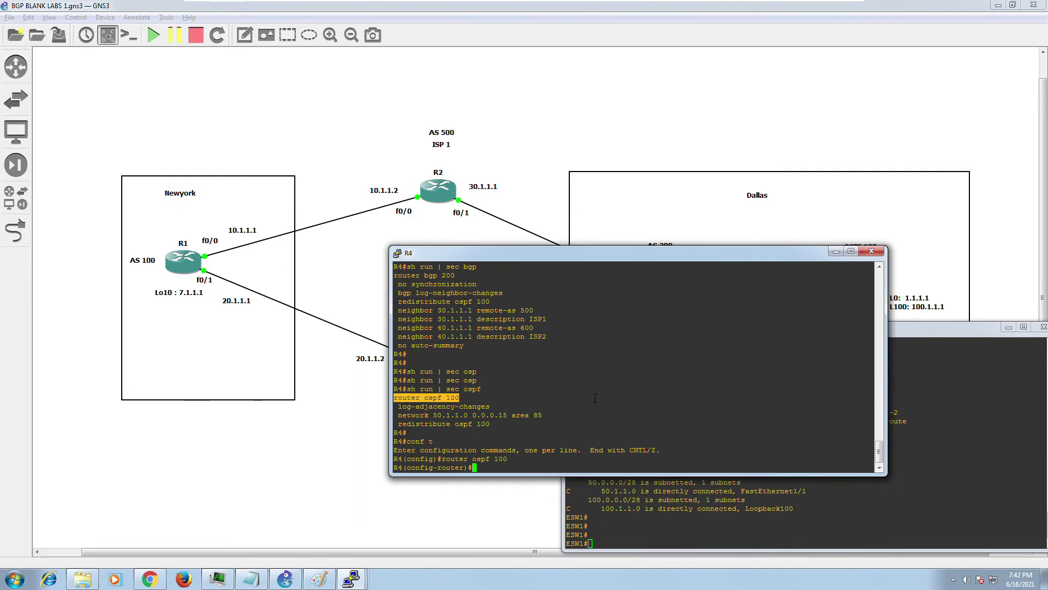
- Redistribute BGP into R4's OSPF process with redistribute bgp 200 subnets and end configuration mode
{"action": "type", "text": "red"}
{"action": "key", "text": "Tab"}
{"action": "type", "text": "bg"}
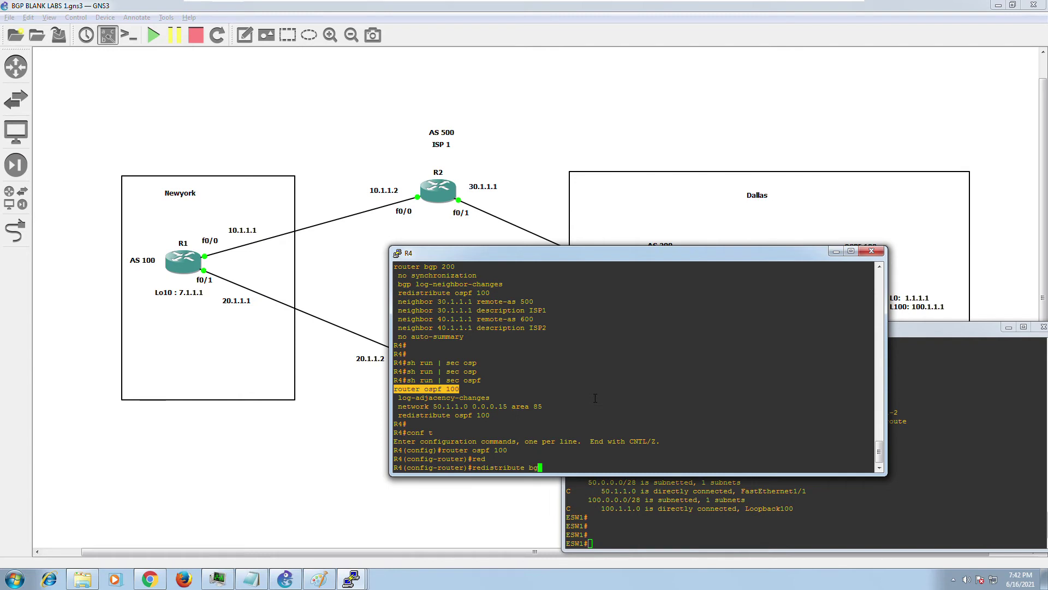
{"action": "key", "text": "Tab"}
{"action": "type", "text": "200"}
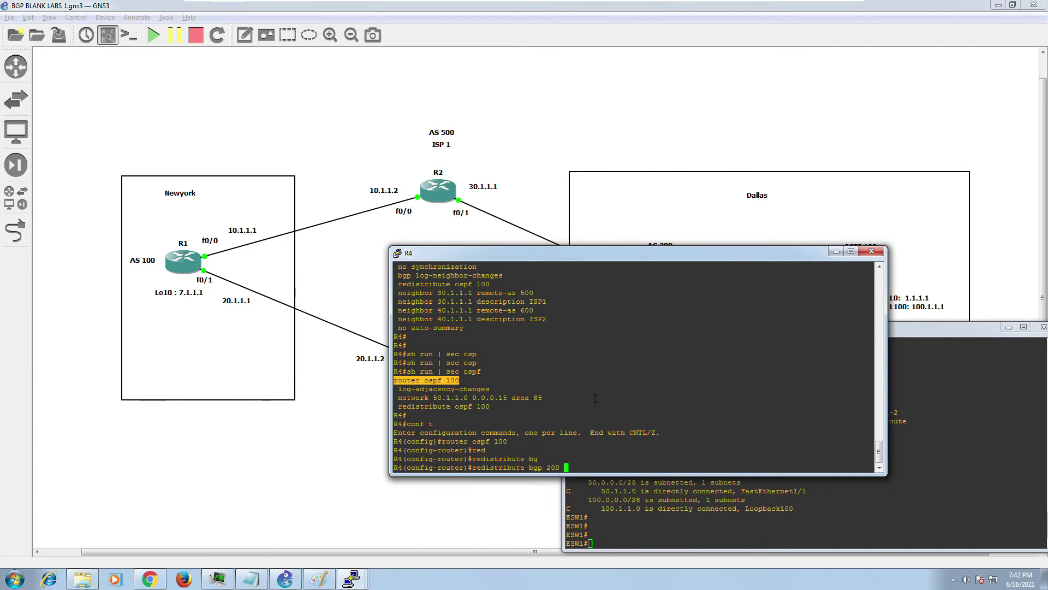
{"action": "type", "text": " su"}
{"action": "key", "text": "Tab"}
{"action": "key", "text": "Return"}
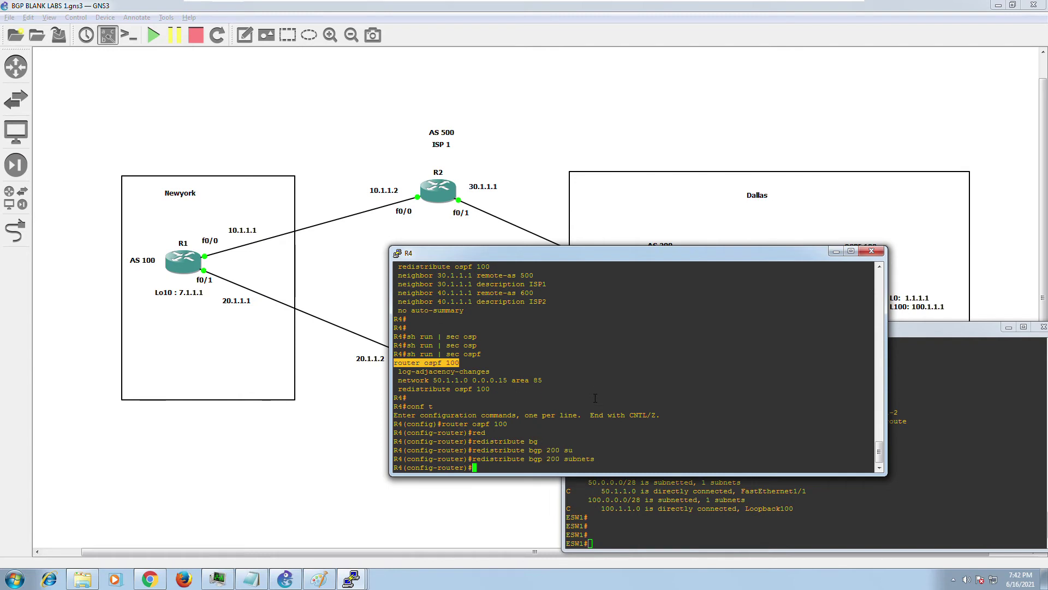
{"action": "type", "text": "end"}
{"action": "key", "text": "Return"}
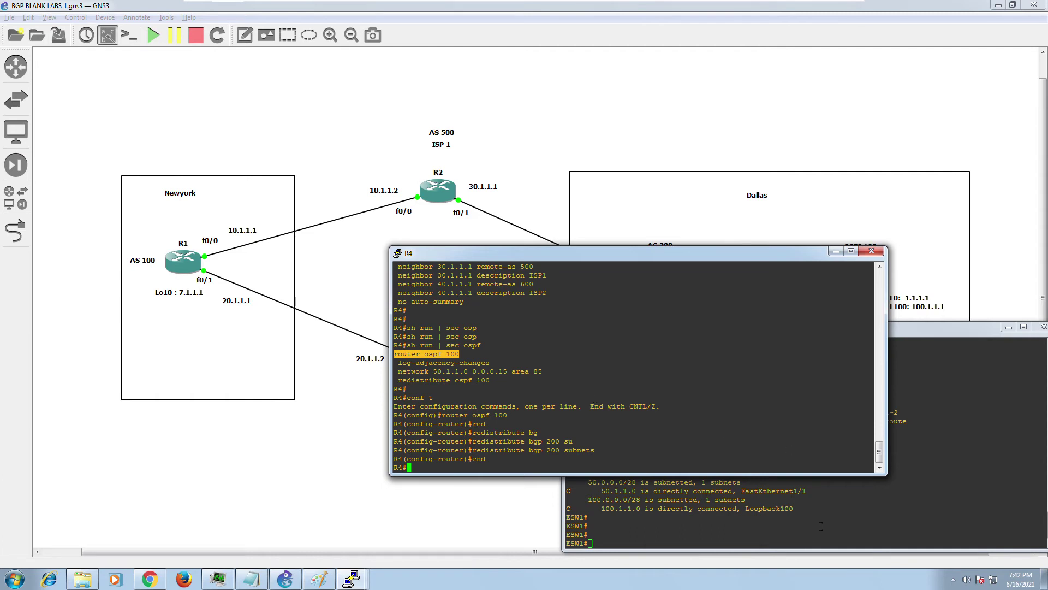
- Run sh ip route twice on ESW1 to check for the redistributed routes
{"action": "left_click", "coordinate": [787, 537]}
{"action": "key", "text": "Up"}
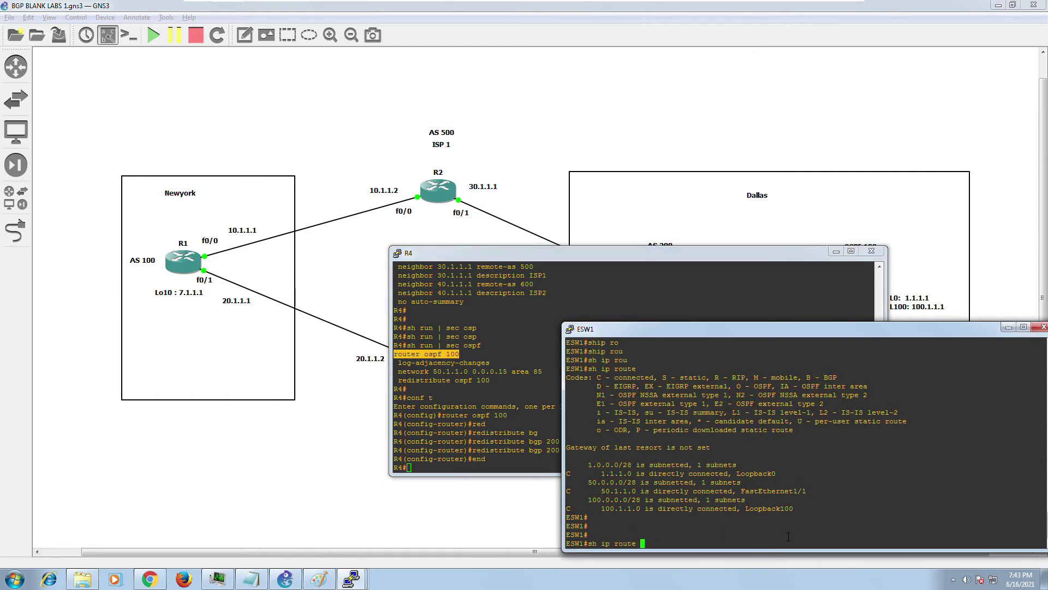
{"action": "key", "text": "Return"}
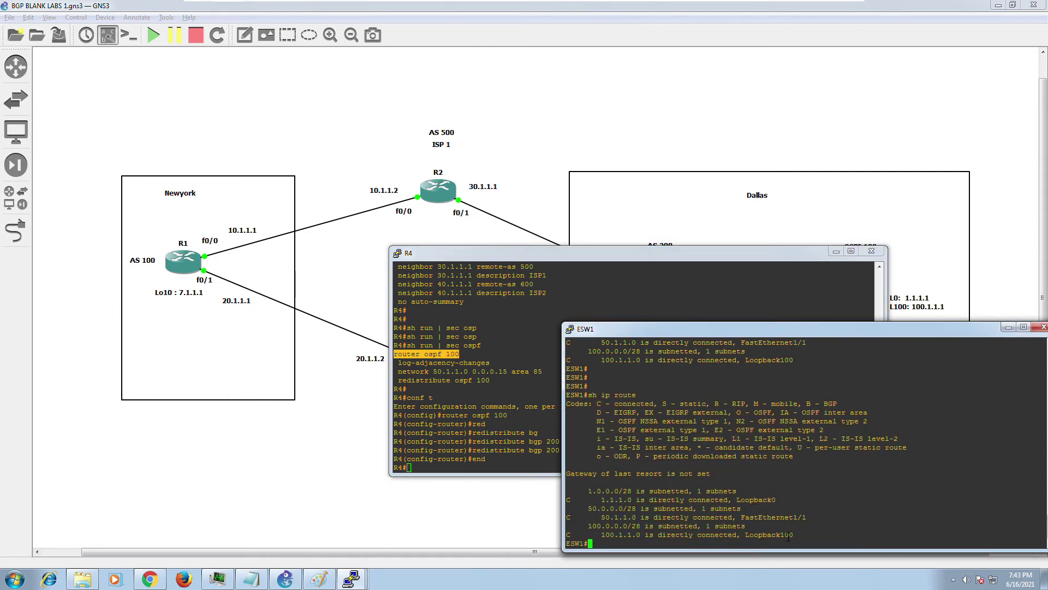
{"action": "key", "text": "Up"}
{"action": "key", "text": "Return"}
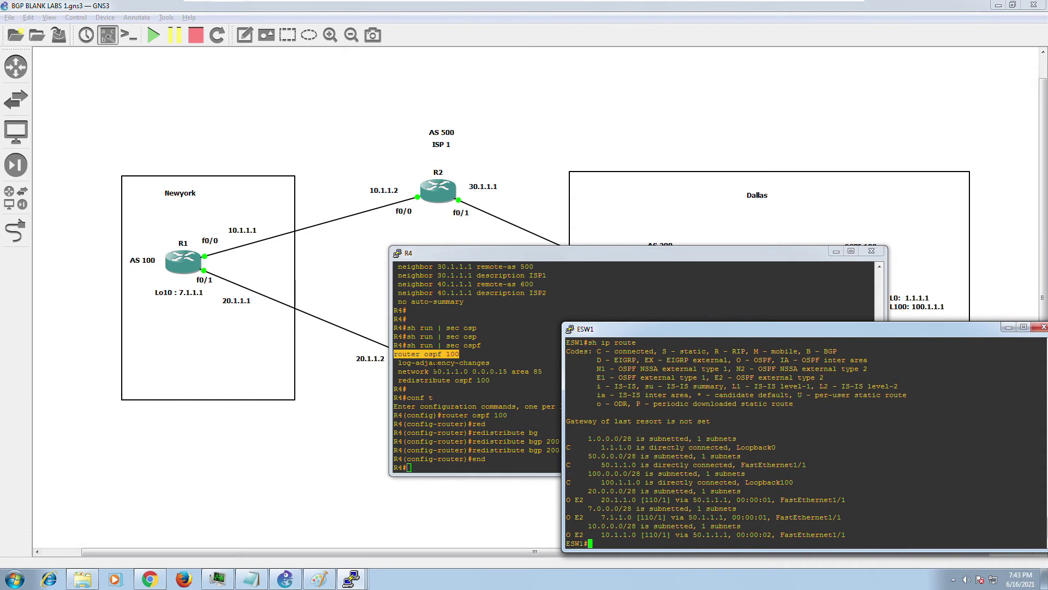
- Examine the full topology, return to R4's console and mark its redistribute bgp 200 subnets command
{"action": "left_click", "coordinate": [475, 393]}
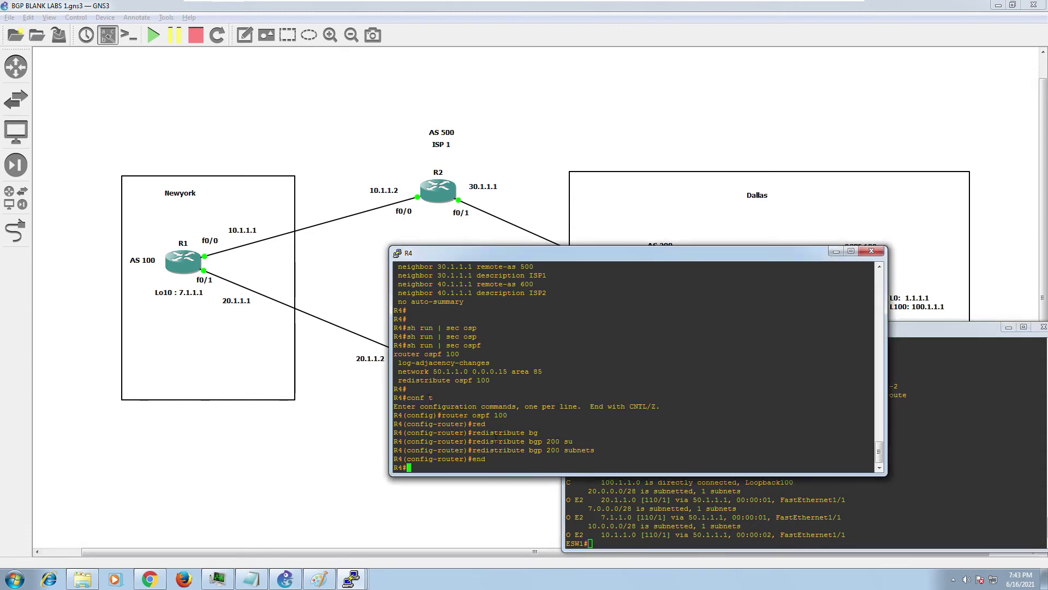
{"action": "left_click", "coordinate": [682, 200]}
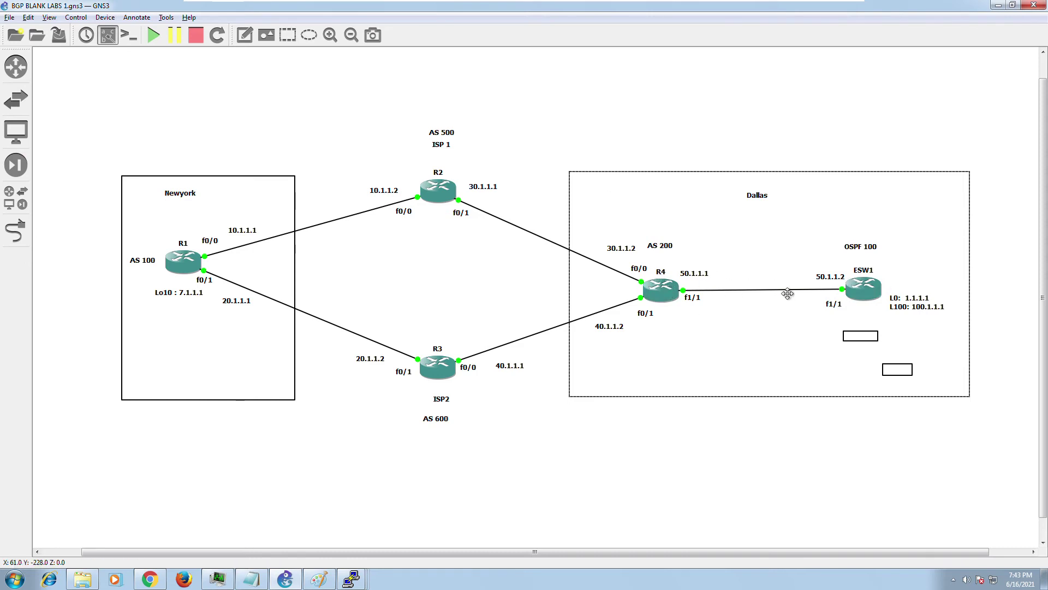
{"action": "key", "text": "alt+Tab"}
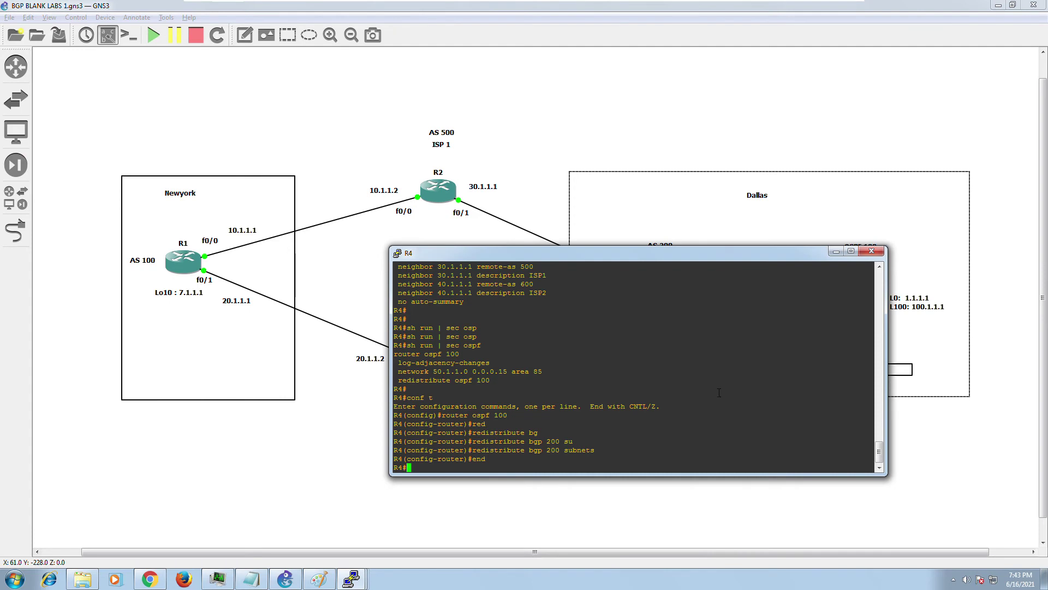
{"action": "key", "text": "Return"}
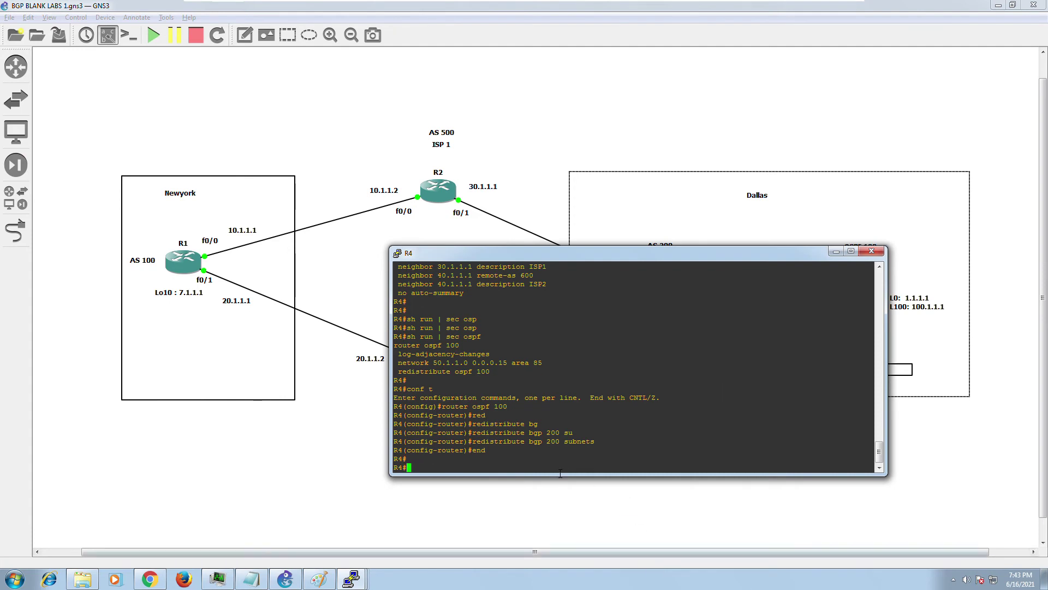
{"action": "left_click_drag", "start_coordinate": [486, 442], "coordinate": [579, 446]}
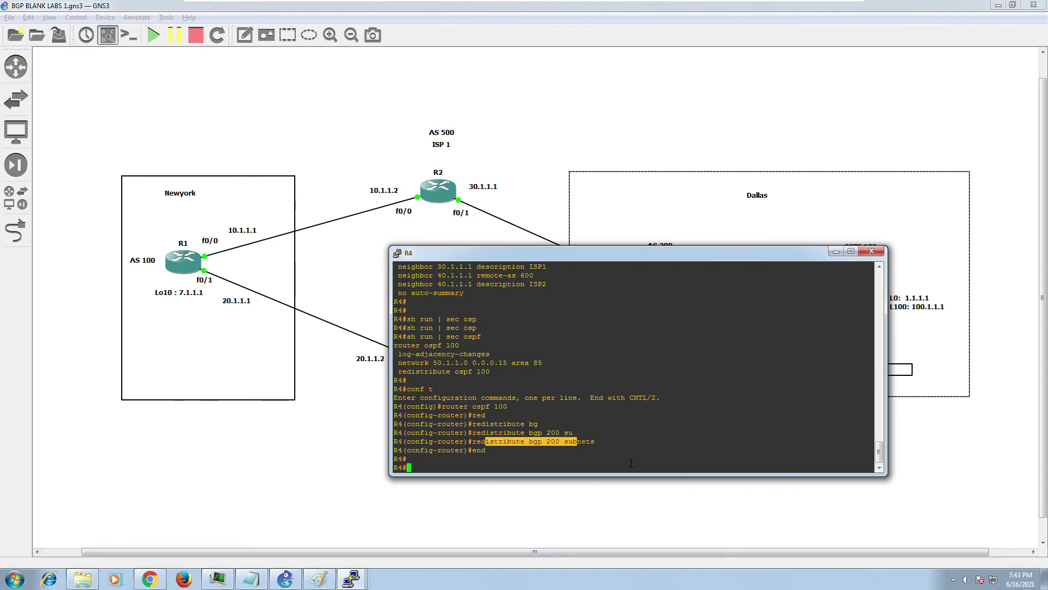
- Bring up ESW1's console, mark the 7.1.1.0 route and ping 7.1.1.1 from ESW1
{"action": "left_click", "coordinate": [350, 579]}
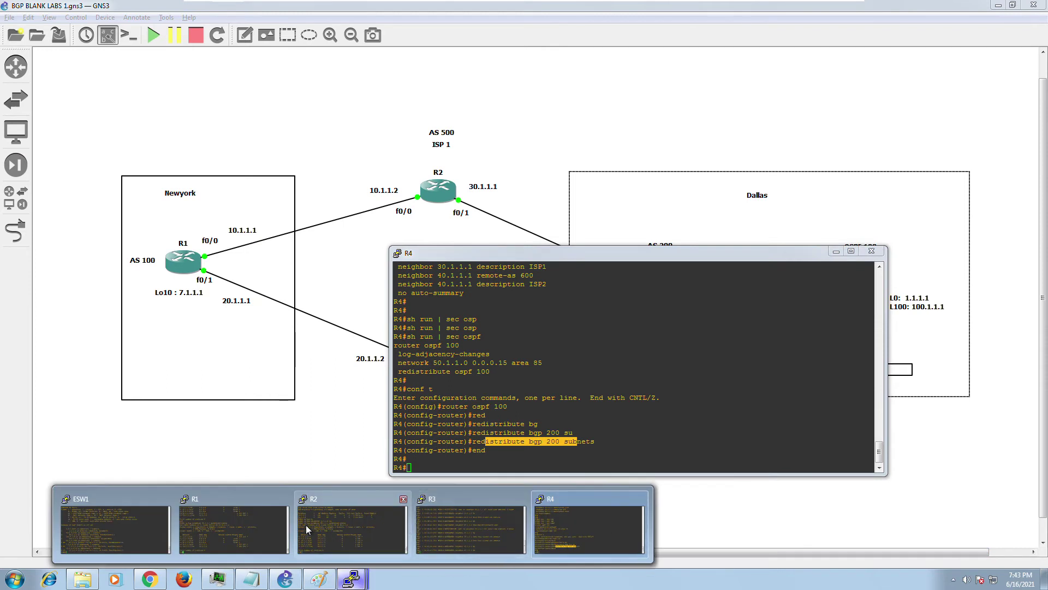
{"action": "left_click", "coordinate": [113, 518]}
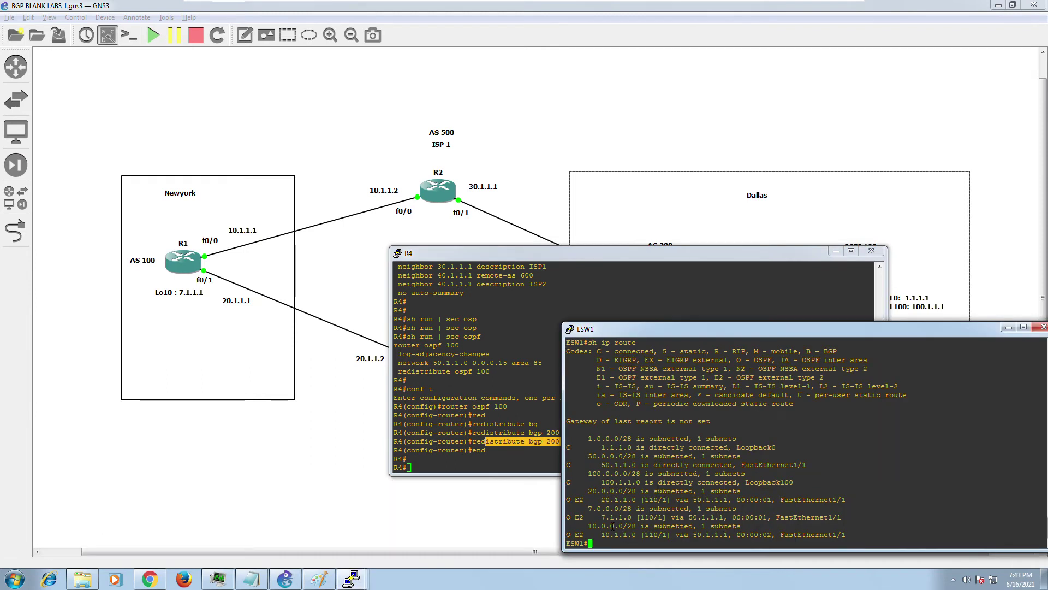
{"action": "left_click_drag", "start_coordinate": [602, 517], "coordinate": [619, 520]}
{"action": "type", "text": "ping 7.1.1"}
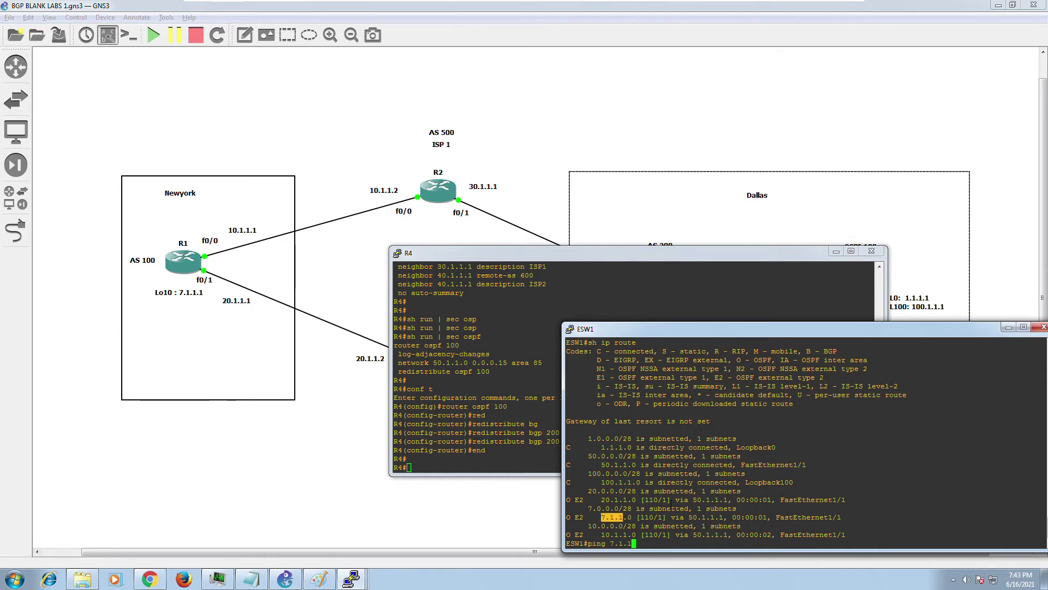
{"action": "type", "text": ".1"}
{"action": "key", "text": "Return"}
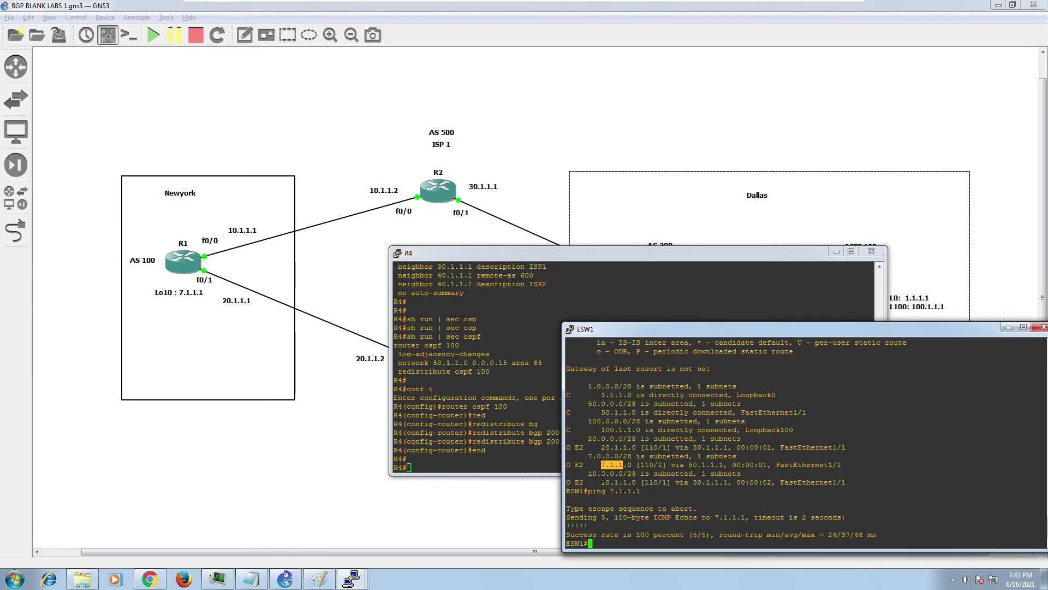
{"action": "mouse_move", "coordinate": [351, 578]}
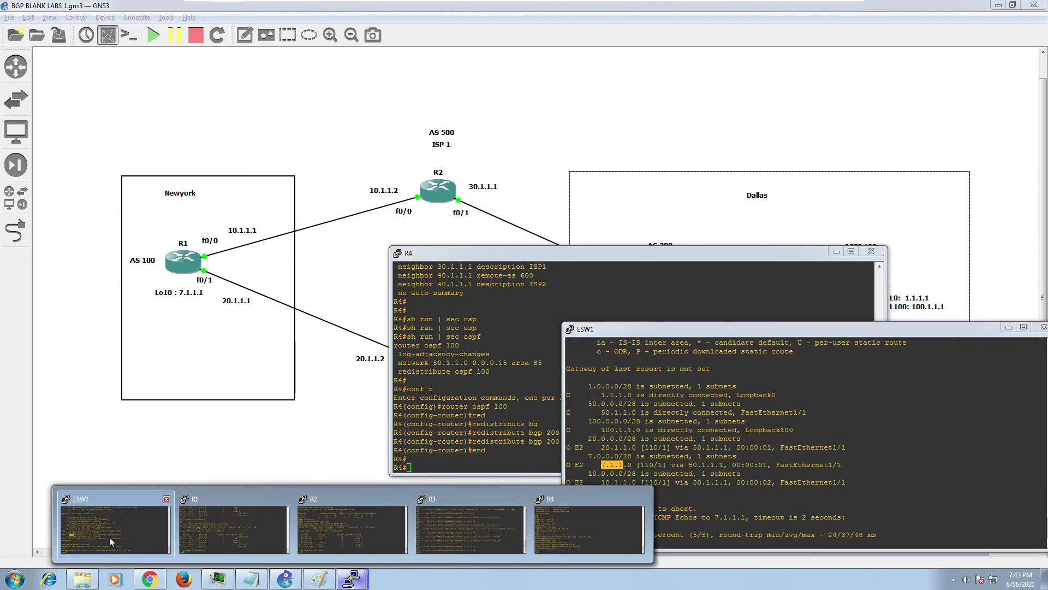
- Bring up R1's console, copy the earlier ping 1.1.1.1 command from its output and run it again
{"action": "left_click", "coordinate": [223, 525]}
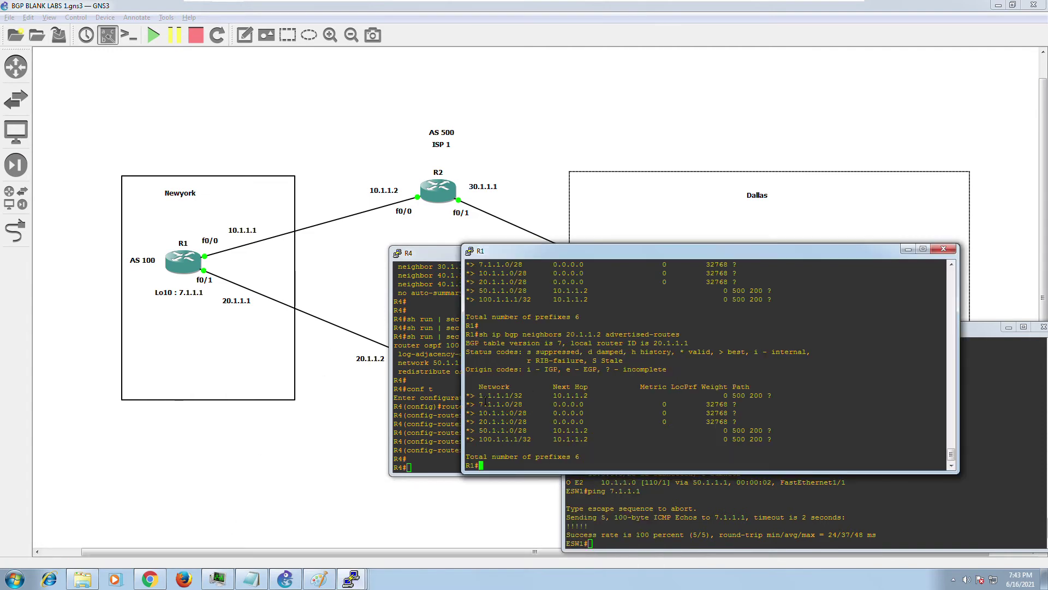
{"action": "left_click_drag", "start_coordinate": [479, 396], "coordinate": [511, 397]}
{"action": "scroll", "coordinate": [511, 403], "scroll_direction": "up", "scroll_amount": 10}
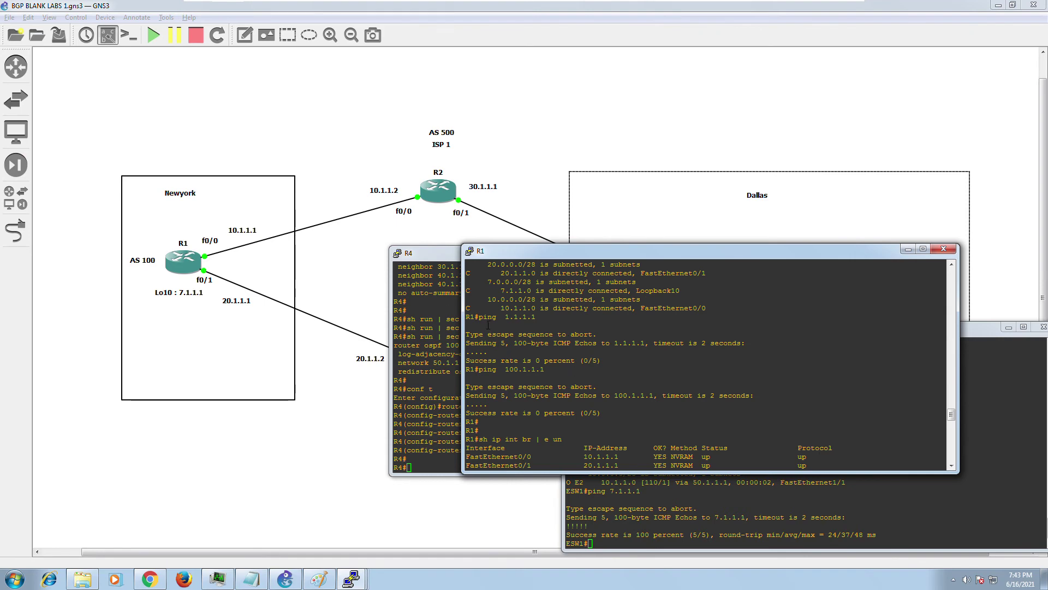
{"action": "left_click_drag", "start_coordinate": [484, 323], "coordinate": [539, 324]}
{"action": "scroll", "coordinate": [546, 340], "scroll_direction": "down", "scroll_amount": 10}
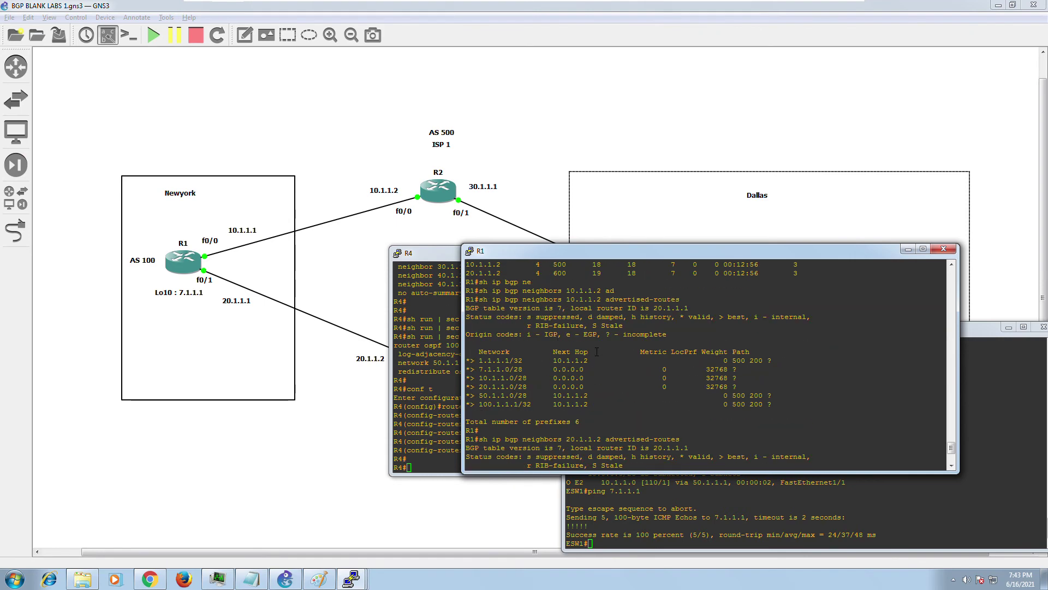
{"action": "key", "text": "Return"}
{"action": "key", "text": "Return"}
{"action": "right_click", "coordinate": [646, 446]}
{"action": "key", "text": "Return"}
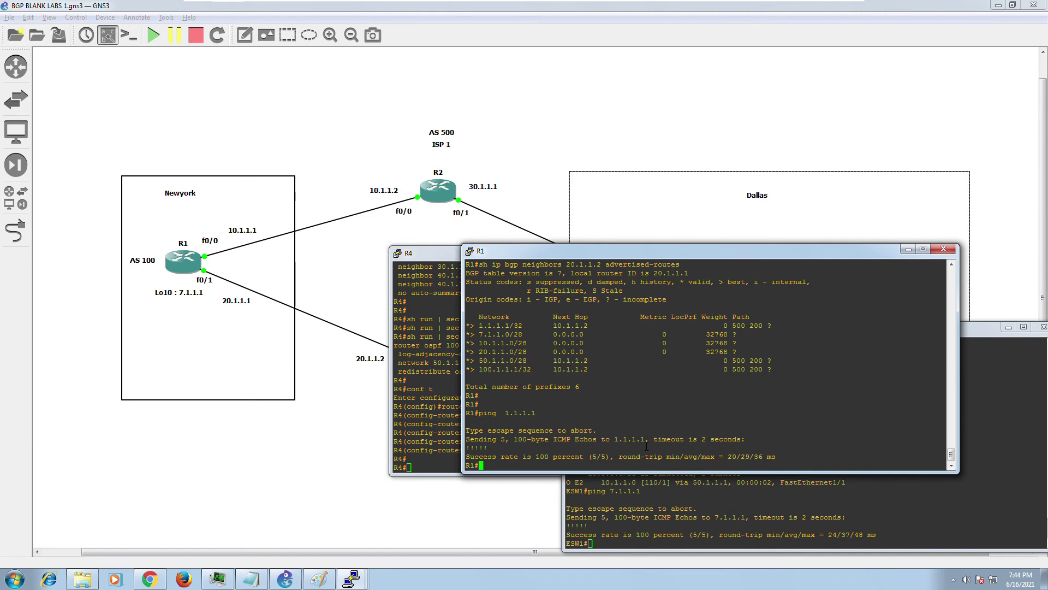
- Reuse the copied ping command in R1's console to ping 100.1.1.1
{"action": "key", "text": "Return"}
{"action": "key", "text": "Return"}
{"action": "right_click", "coordinate": [646, 446]}
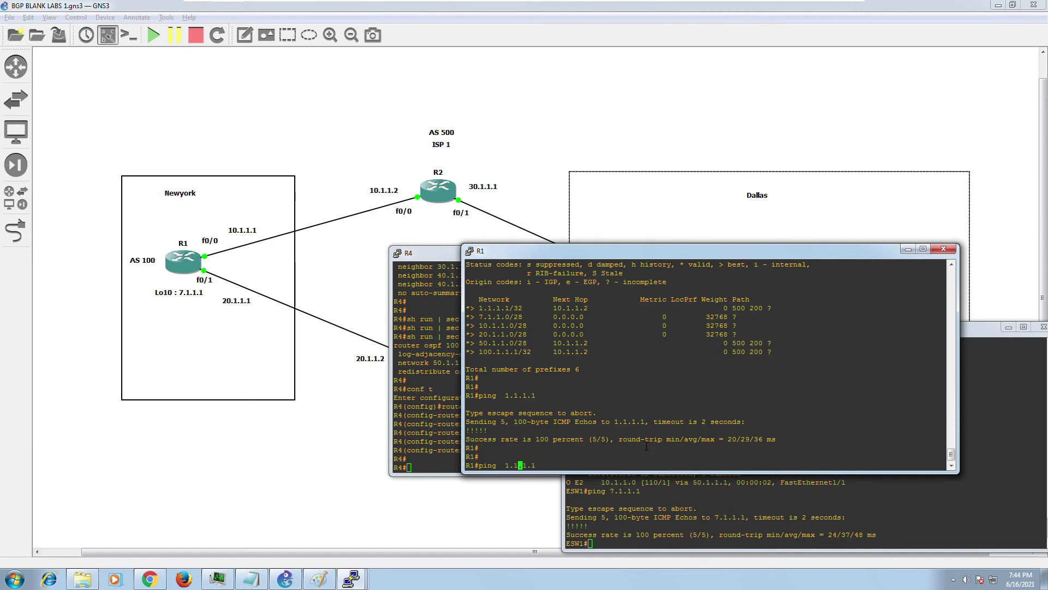
{"action": "type", "text": "00"}
{"action": "key", "text": "Return"}
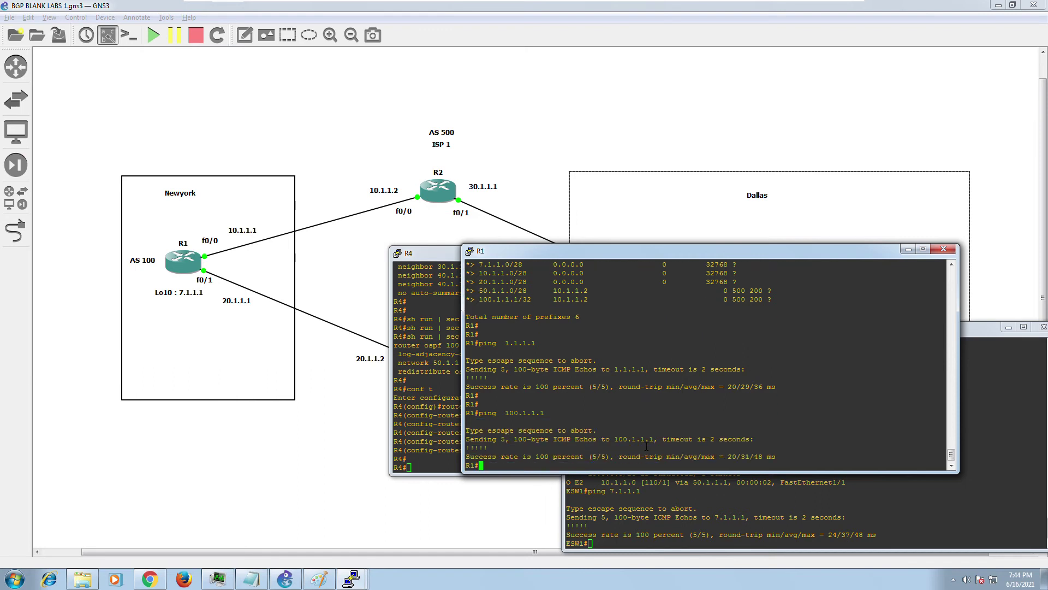
{"action": "key", "text": "Return"}
{"action": "key", "text": "Return"}
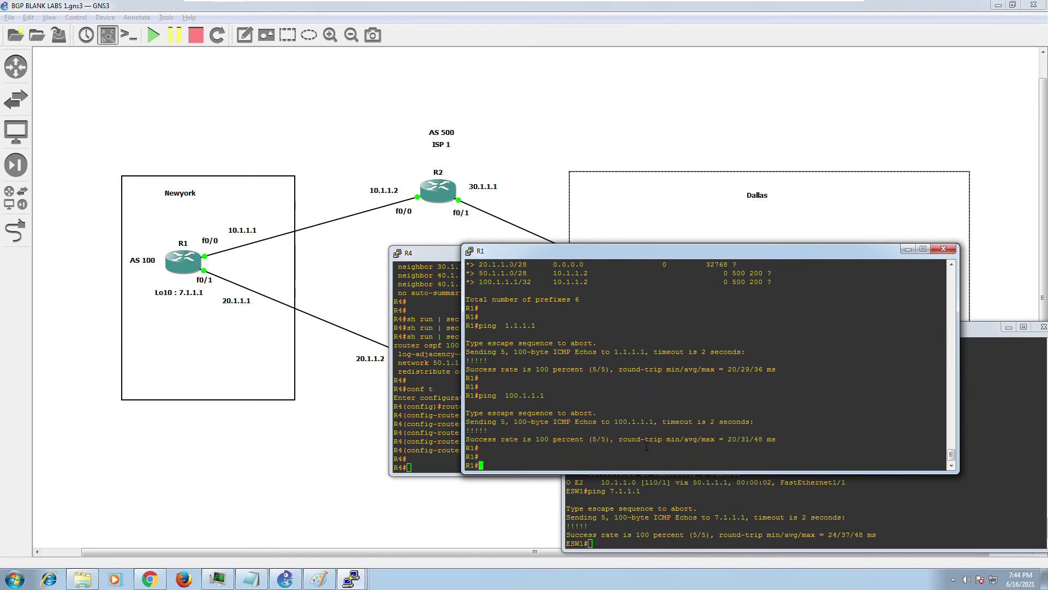
- Minimise the R1, ESW1 and R4 consoles to examine the full topology
{"action": "left_click", "coordinate": [908, 250]}
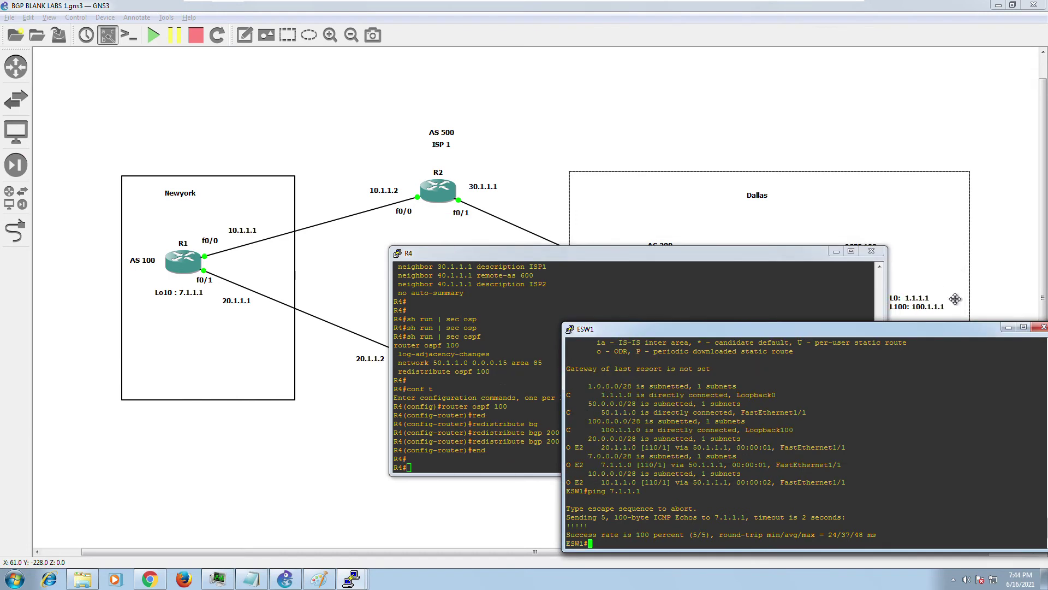
{"action": "left_click", "coordinate": [1008, 327]}
{"action": "left_click", "coordinate": [836, 252]}
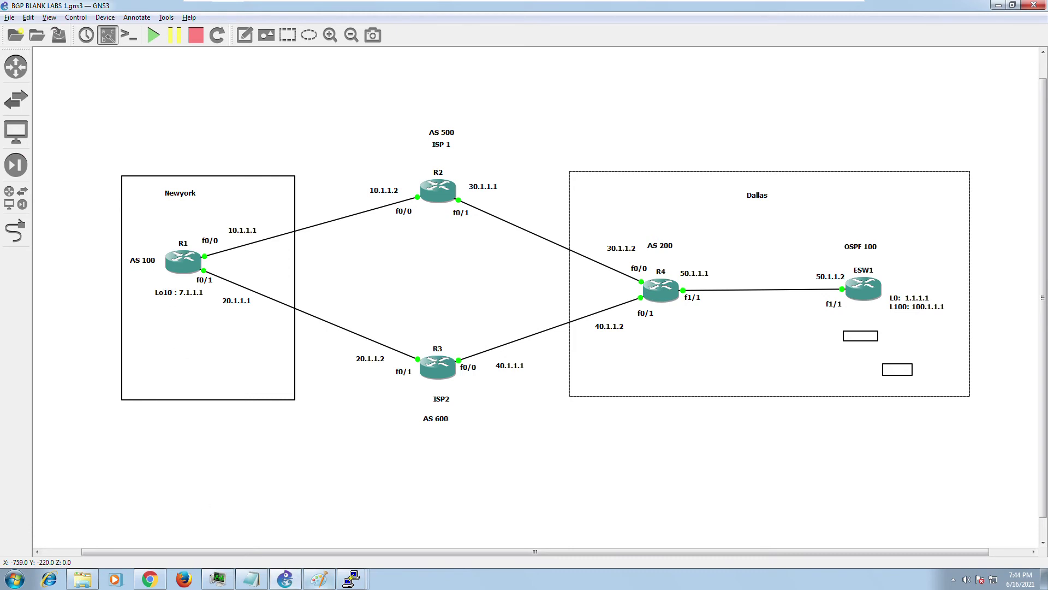
- Reopen R1's console, shift its window slightly and mark the ping targets 100.1.1.1 and 1.1.1.1
{"action": "left_click", "coordinate": [351, 579]}
{"action": "left_click", "coordinate": [229, 528]}
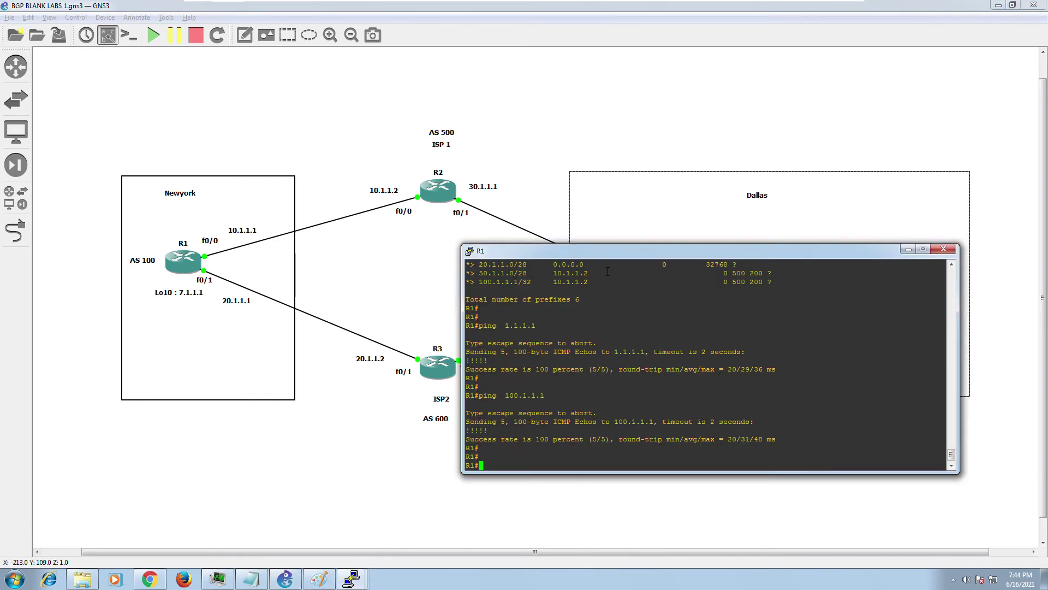
{"action": "left_click_drag", "start_coordinate": [610, 259], "coordinate": [647, 280]}
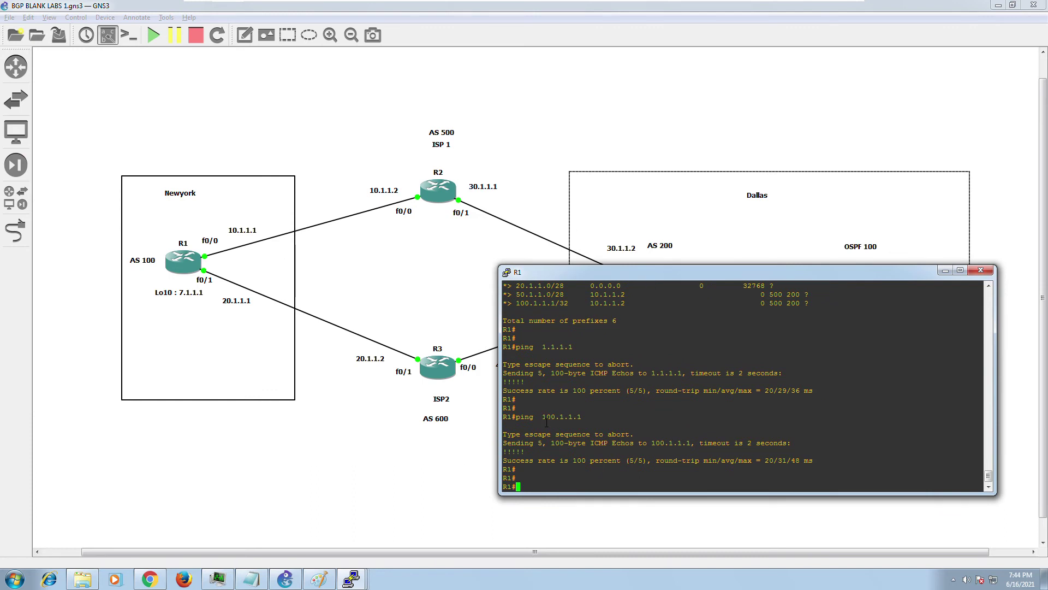
{"action": "left_click_drag", "start_coordinate": [539, 421], "coordinate": [579, 423]}
{"action": "mouse_move", "coordinate": [569, 348]}
{"action": "left_mouse_down"}
{"action": "mouse_move", "coordinate": [555, 353]}
{"action": "mouse_move", "coordinate": [580, 353]}
{"action": "left_mouse_up"}
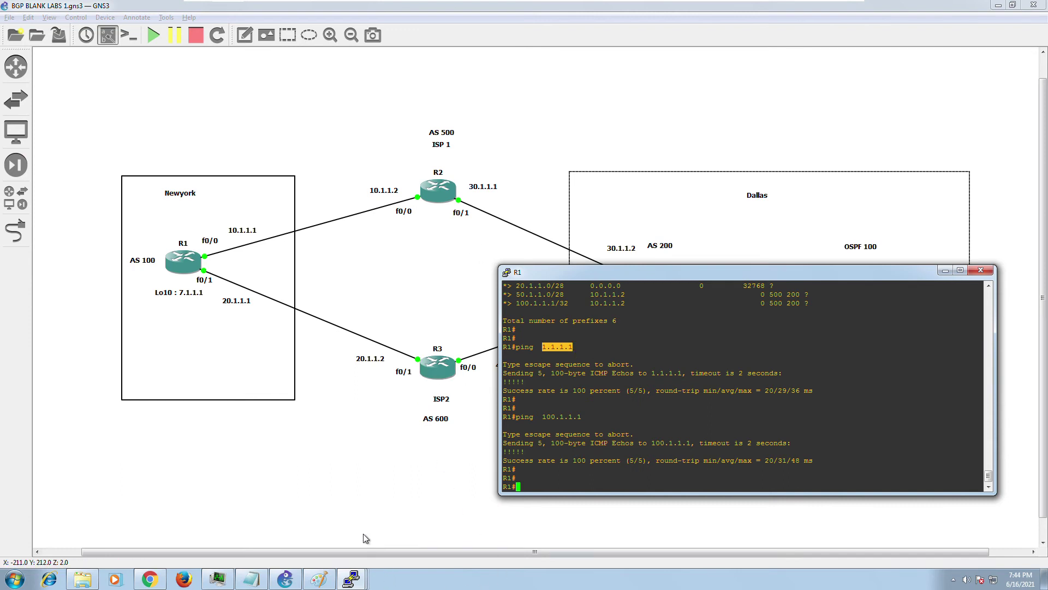
- Bring up ESW1's console and mark the ping target 7.1.1.1
{"action": "mouse_move", "coordinate": [351, 578]}
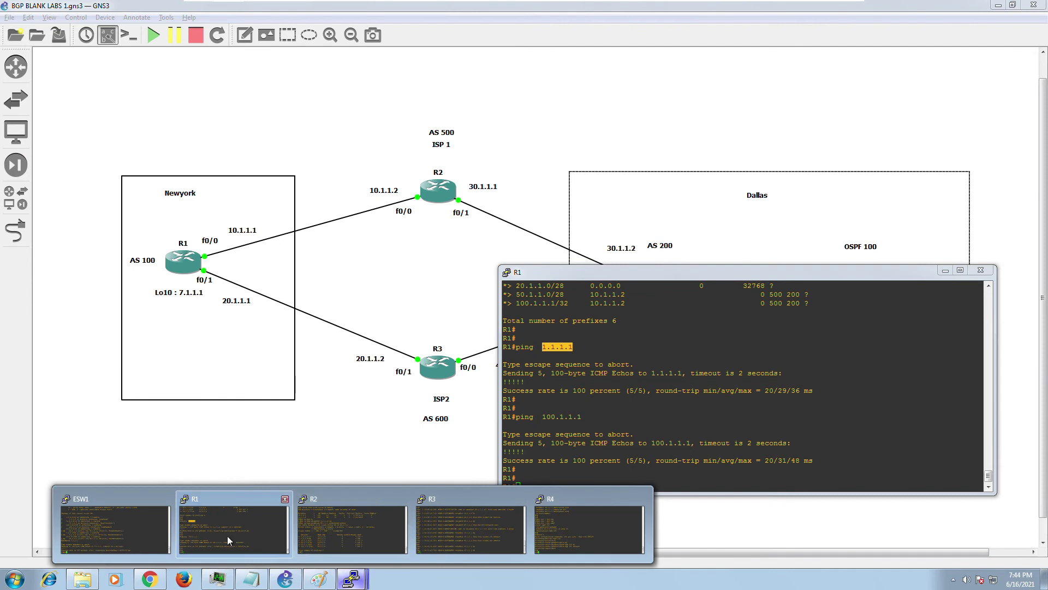
{"action": "left_click", "coordinate": [109, 532]}
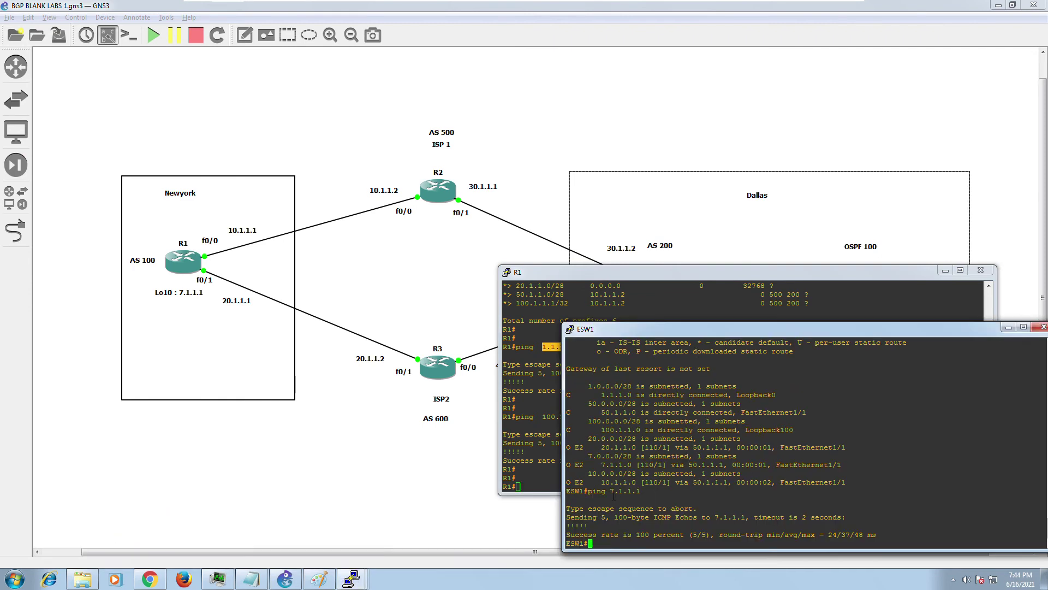
{"action": "left_click_drag", "start_coordinate": [608, 496], "coordinate": [641, 496]}
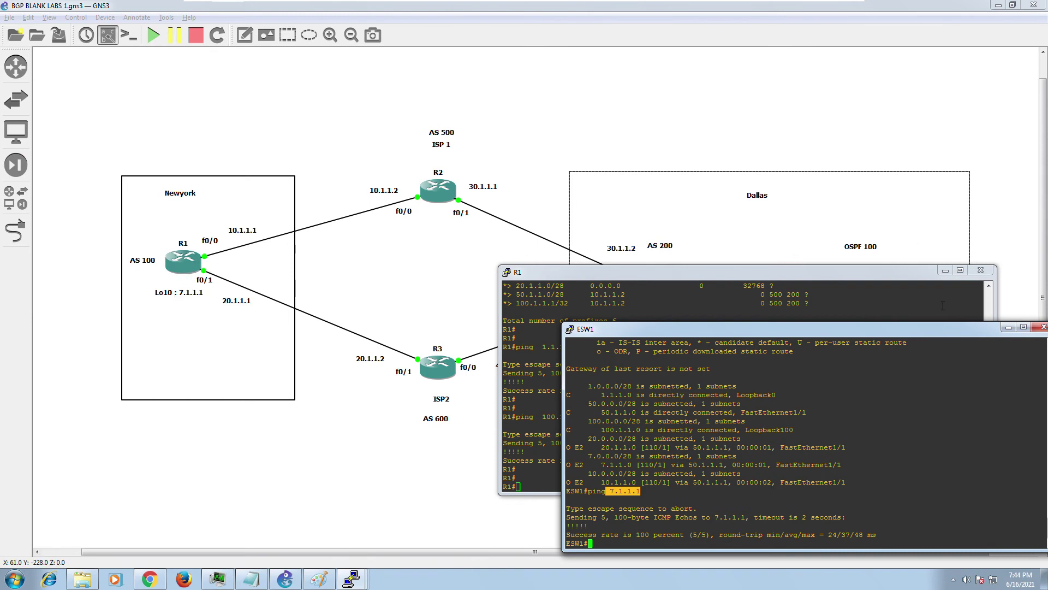
- Minimise the R1 and ESW1 consoles and move the L0/L100 loopback label closer beneath the ESW1 router
{"action": "left_click", "coordinate": [945, 271]}
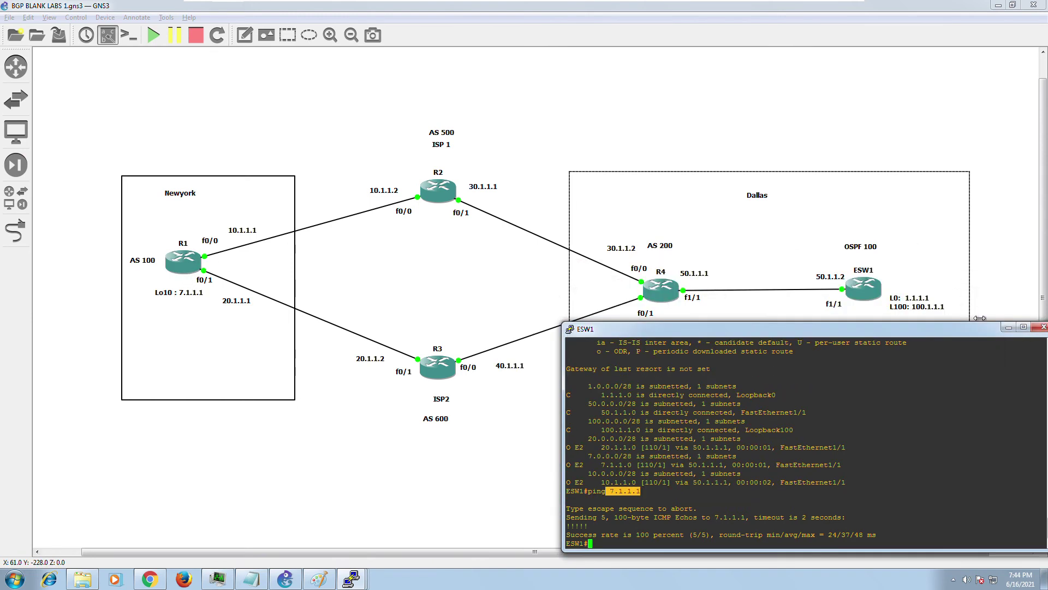
{"action": "left_click", "coordinate": [1008, 327]}
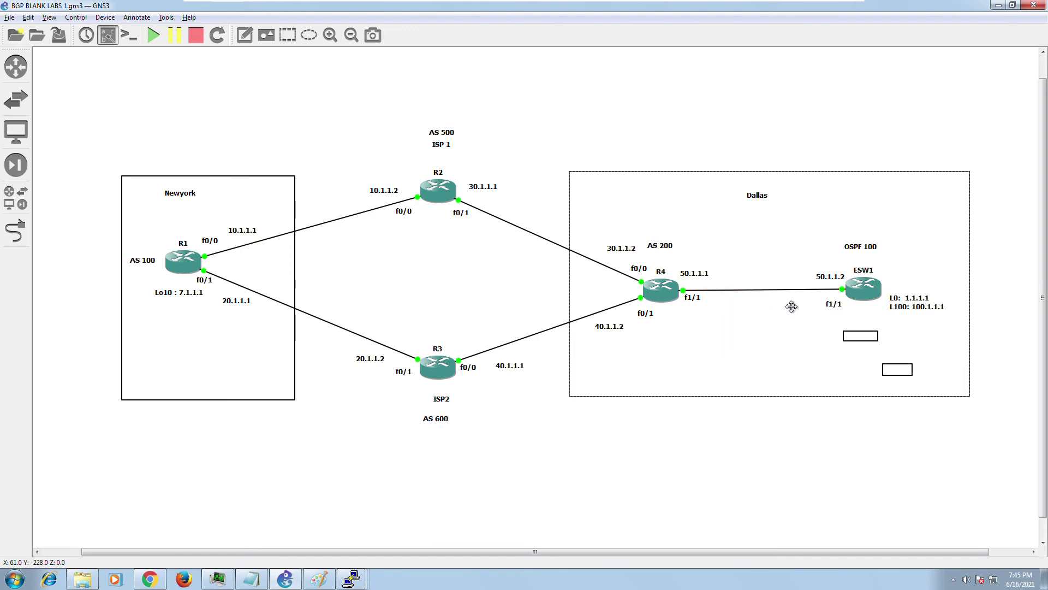
{"action": "left_click", "coordinate": [922, 308]}
{"action": "mouse_move", "coordinate": [922, 307]}
{"action": "left_mouse_down"}
{"action": "mouse_move", "coordinate": [868, 302]}
{"action": "mouse_move", "coordinate": [901, 315]}
{"action": "left_mouse_up"}
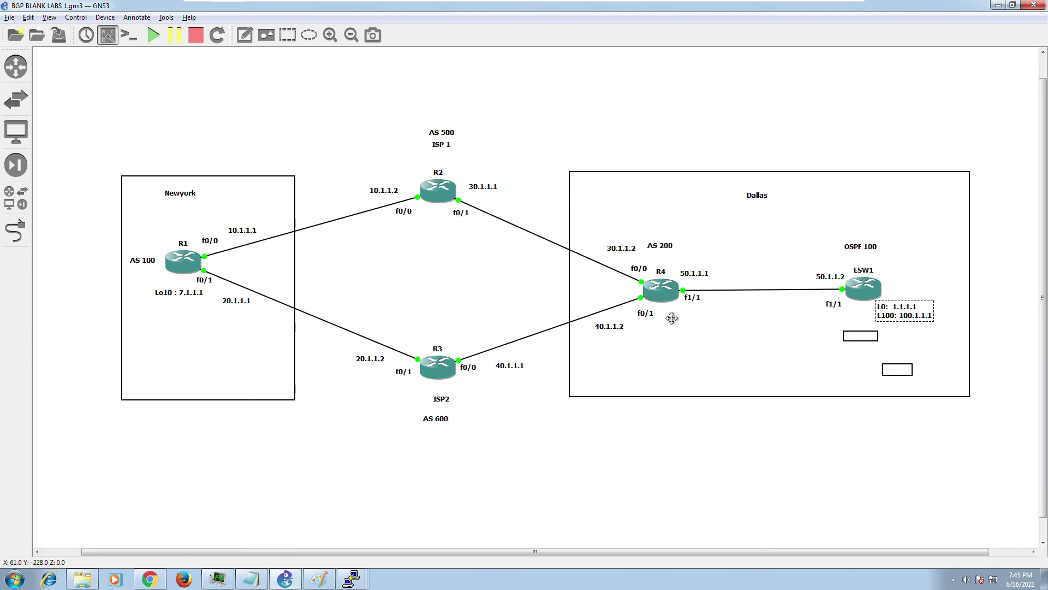
- Bring up R4's console and review its earlier sh ip route output
{"action": "mouse_move", "coordinate": [358, 579]}
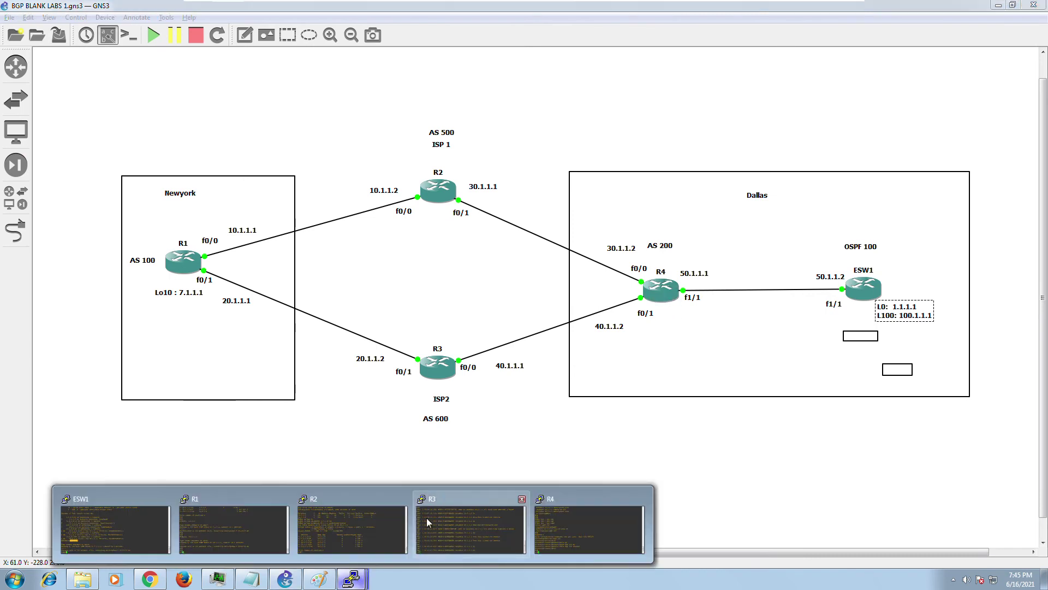
{"action": "left_click", "coordinate": [584, 513]}
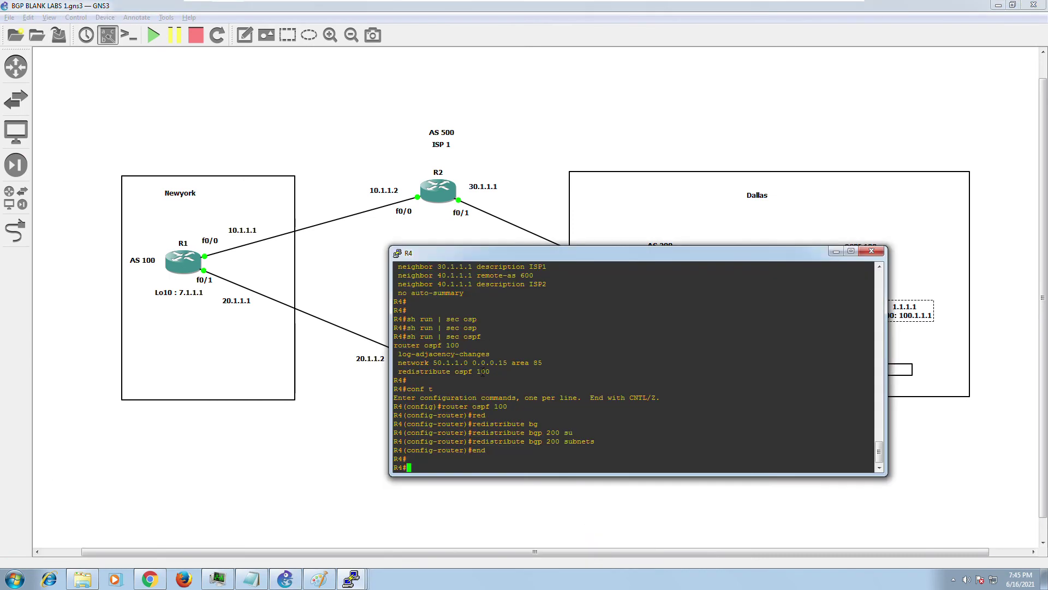
{"action": "scroll", "coordinate": [482, 372], "scroll_direction": "up", "scroll_amount": 12}
{"action": "scroll", "coordinate": [522, 387], "scroll_direction": "up", "scroll_amount": 15}
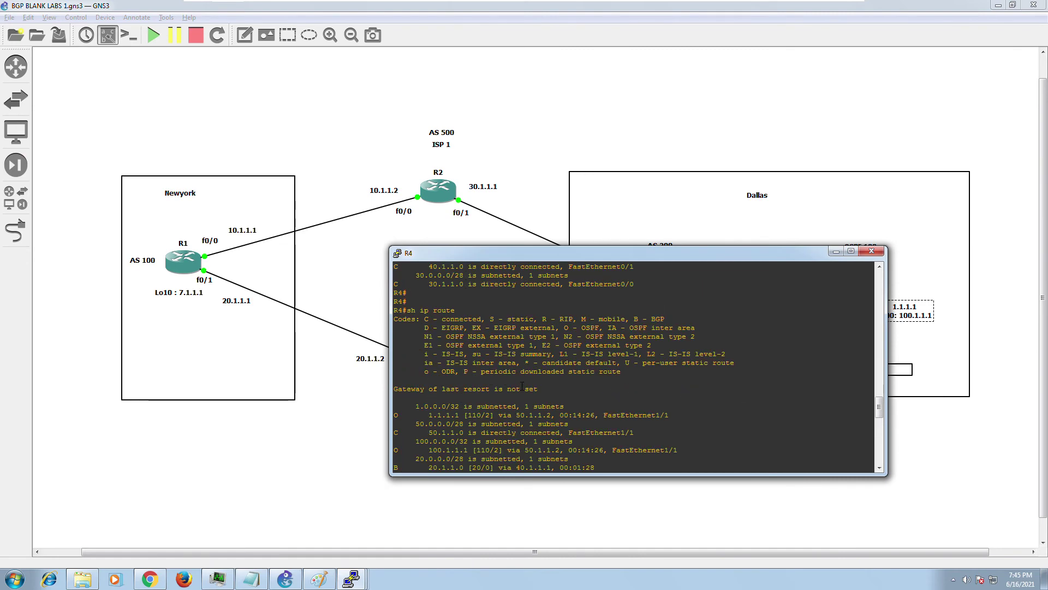
{"action": "scroll", "coordinate": [503, 380], "scroll_direction": "down", "scroll_amount": 20}
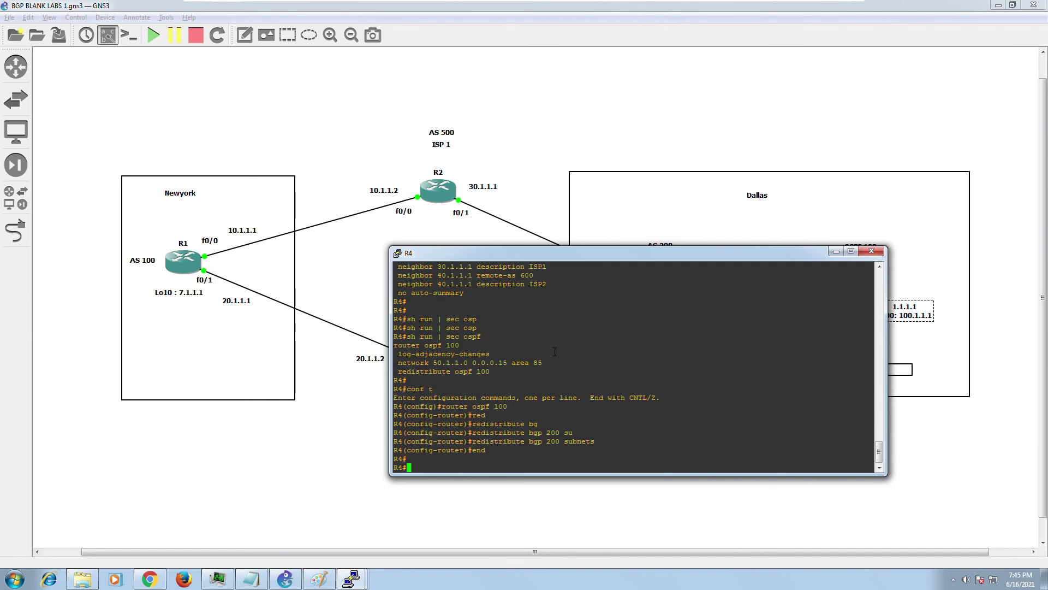
- Recall and run sh run | sec bgp on R4 and mark its OSPF redistribution line
{"action": "key", "text": "Return"}
{"action": "key", "text": "Return"}
{"action": "key", "text": "Up"}
{"action": "key", "text": "Up"}
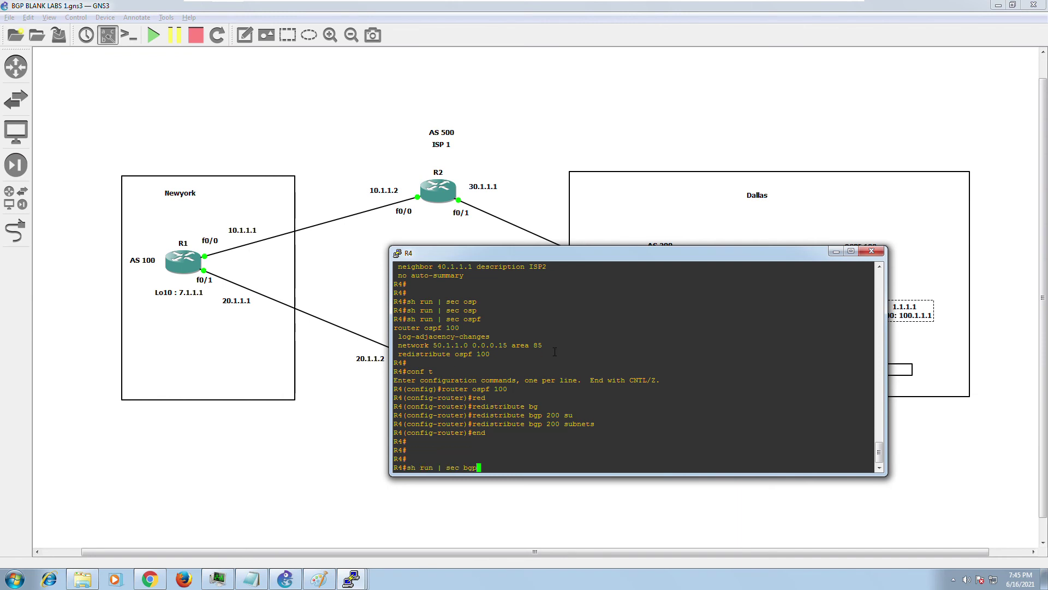
{"action": "key", "text": "Return"}
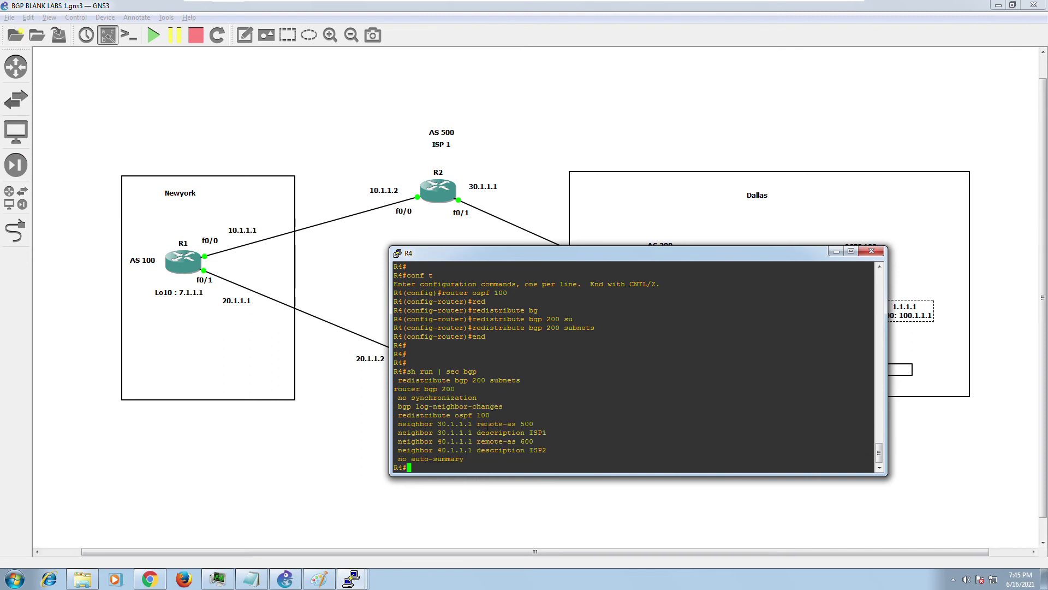
{"action": "double_click", "coordinate": [424, 415]}
- Examine R4 in the topology by moving its console aside and back, and mark redistribute ospf 100 in the earlier BGP configuration output
{"action": "left_click_drag", "start_coordinate": [679, 255], "coordinate": [689, 380]}
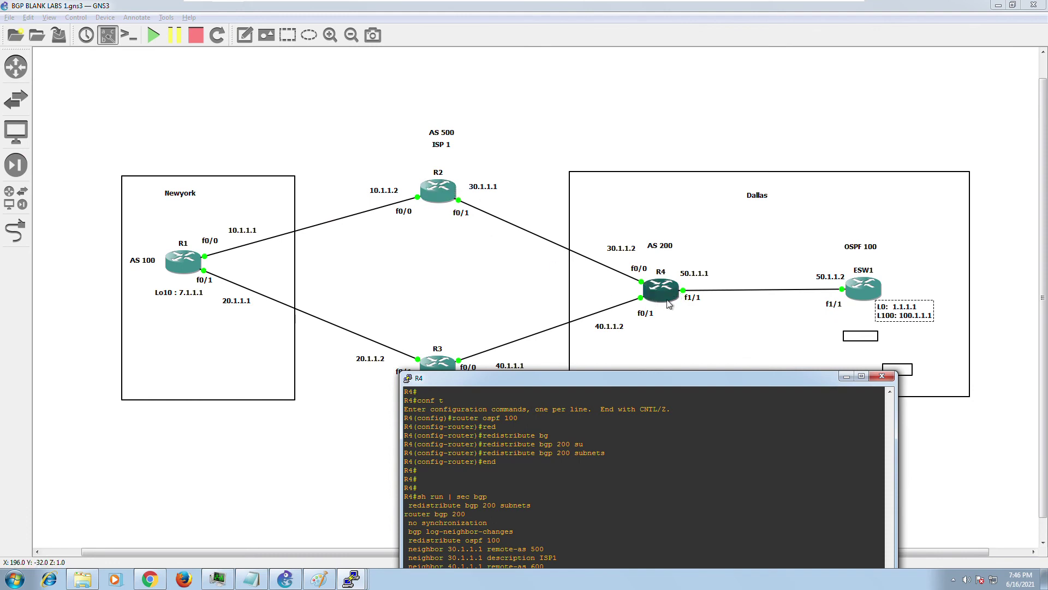
{"action": "left_click_drag", "start_coordinate": [637, 381], "coordinate": [630, 313]}
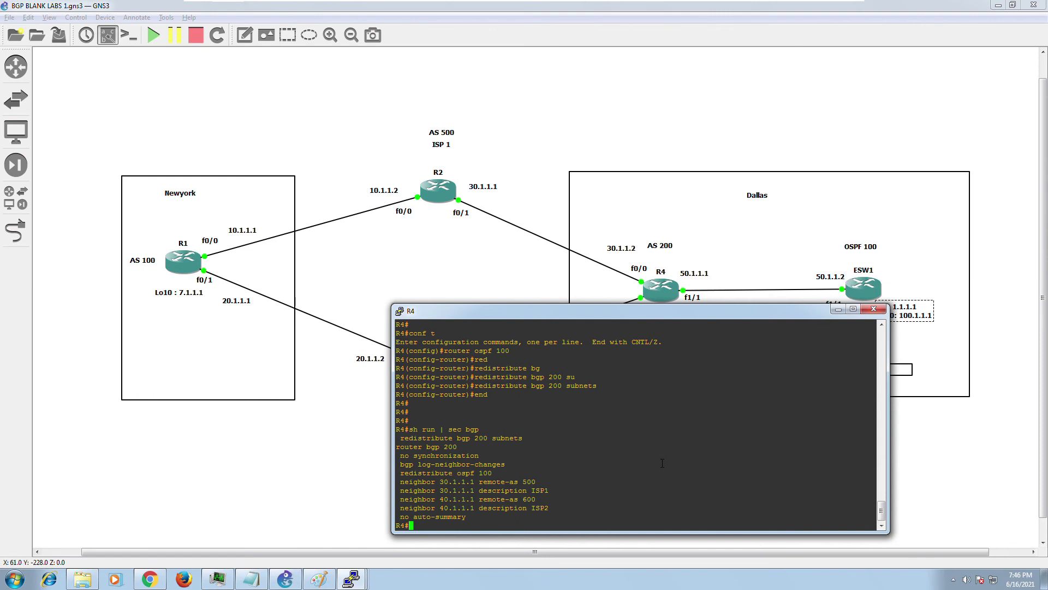
{"action": "scroll", "coordinate": [532, 470], "scroll_direction": "up", "scroll_amount": 10}
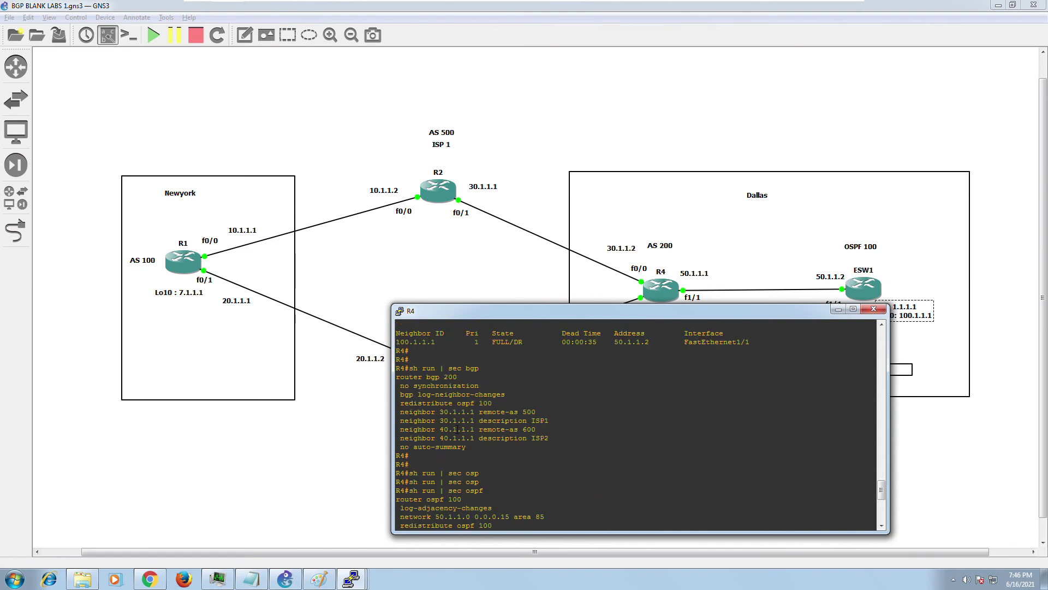
{"action": "left_click_drag", "start_coordinate": [411, 414], "coordinate": [493, 404]}
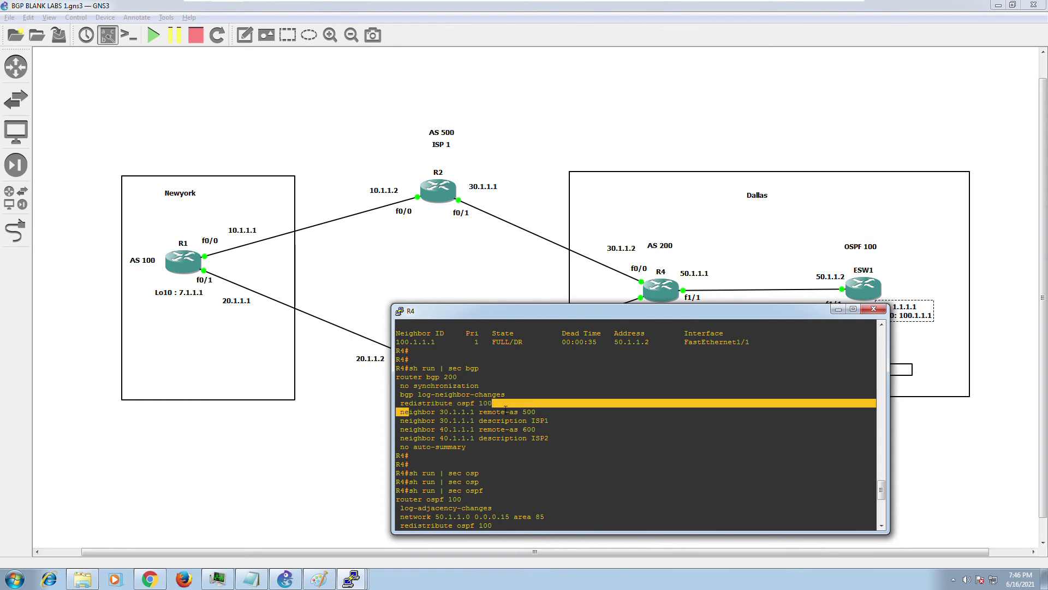
{"action": "left_click", "coordinate": [505, 409]}
{"action": "left_click_drag", "start_coordinate": [396, 403], "coordinate": [494, 403]}
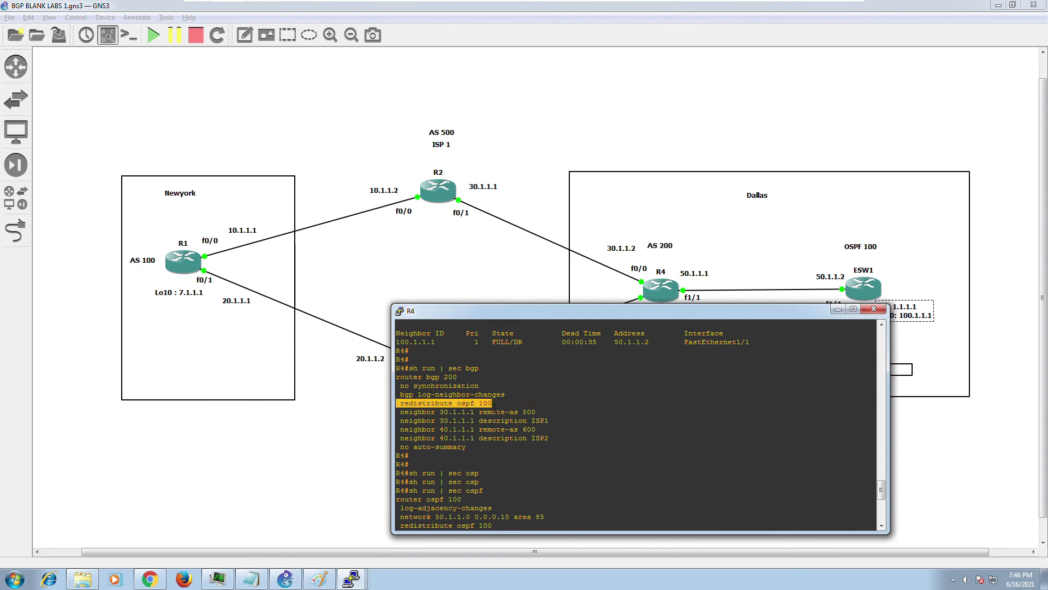
{"action": "scroll", "coordinate": [473, 464], "scroll_direction": "down", "scroll_amount": 8}
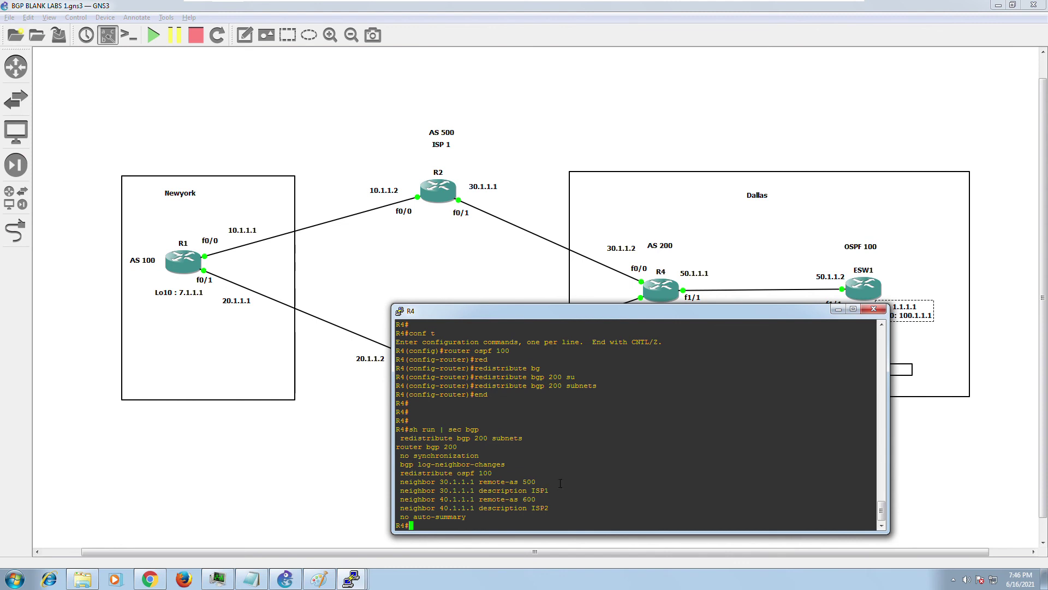
- Recall and run sh ip ospf neighbor on R4
{"action": "key", "text": "Up"}
{"action": "key", "text": "Up"}
{"action": "key", "text": "Down"}
{"action": "key", "text": "Up"}
{"action": "key", "text": "Up"}
{"action": "key", "text": "Return"}
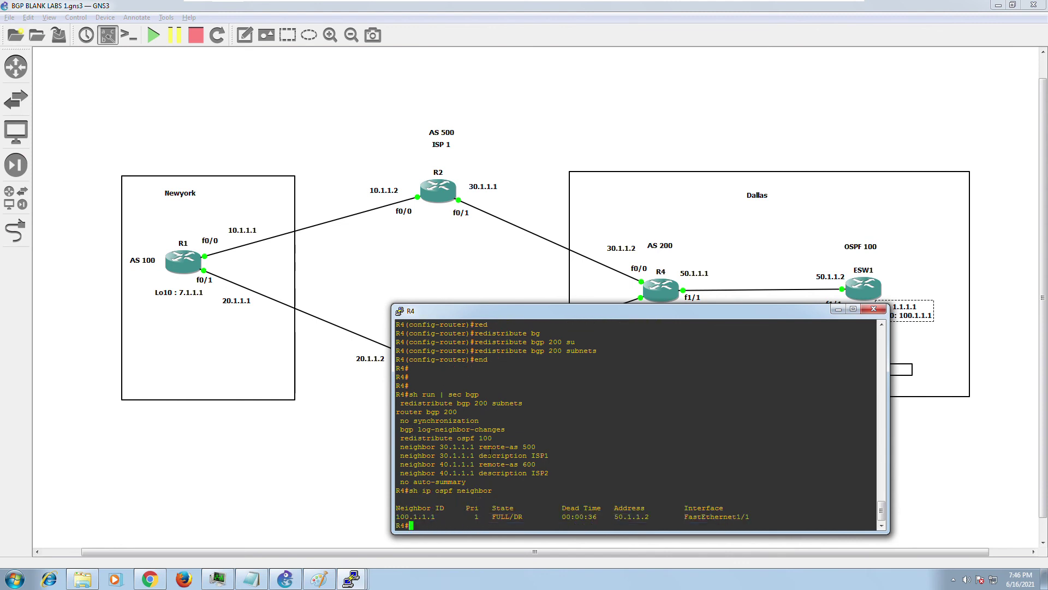
- Change the recalled running-configuration command on R4 to sh run | sec ospf and run it
{"action": "key", "text": "Up"}
{"action": "key", "text": "Up"}
{"action": "key", "text": "Up"}
{"action": "key", "text": "Down"}
{"action": "key", "text": "Up"}
{"action": "key", "text": "Down"}
{"action": "key", "text": "BackSpace"}
{"action": "key", "text": "BackSpace"}
{"action": "key", "text": "BackSpace"}
{"action": "type", "text": "ospf"}
{"action": "key", "text": "Return"}
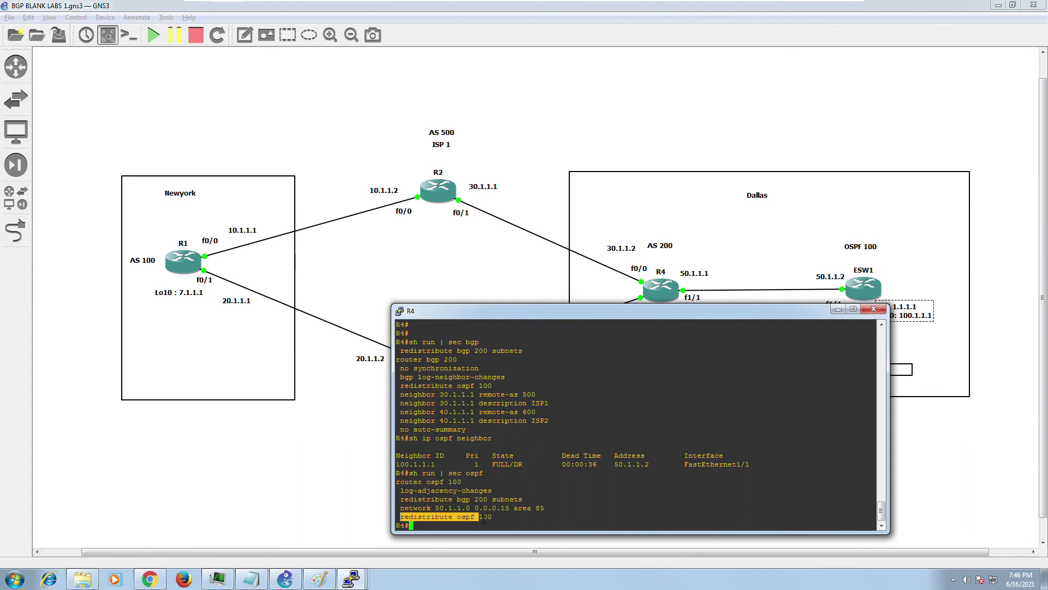
- Mark the redistribute bgp 200 subnets line, uncover the topology behind R4's console and select router R4
{"action": "left_click_drag", "start_coordinate": [397, 498], "coordinate": [529, 501]}
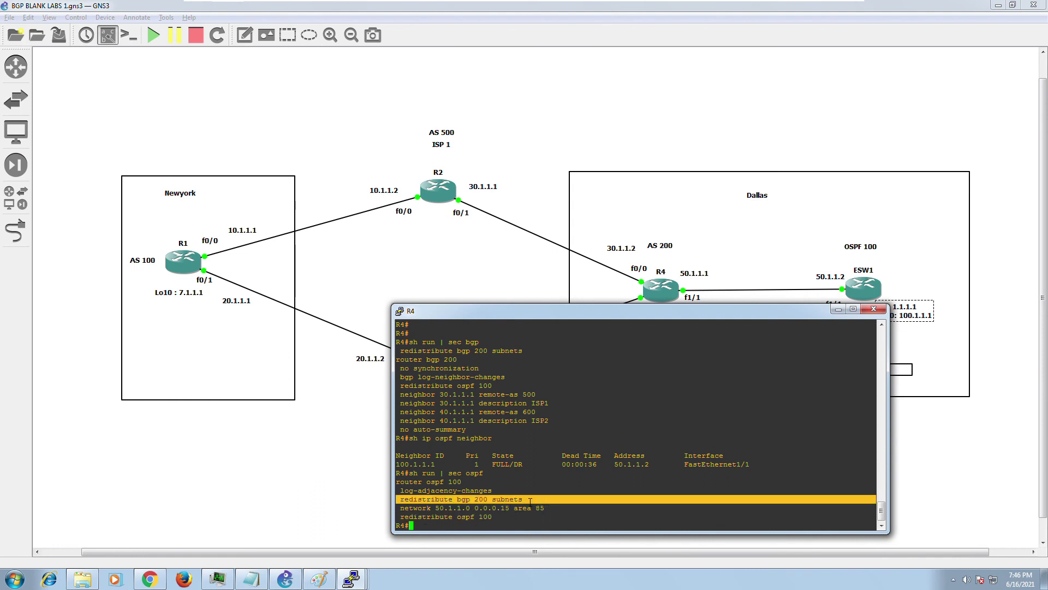
{"action": "left_click_drag", "start_coordinate": [663, 310], "coordinate": [663, 363]}
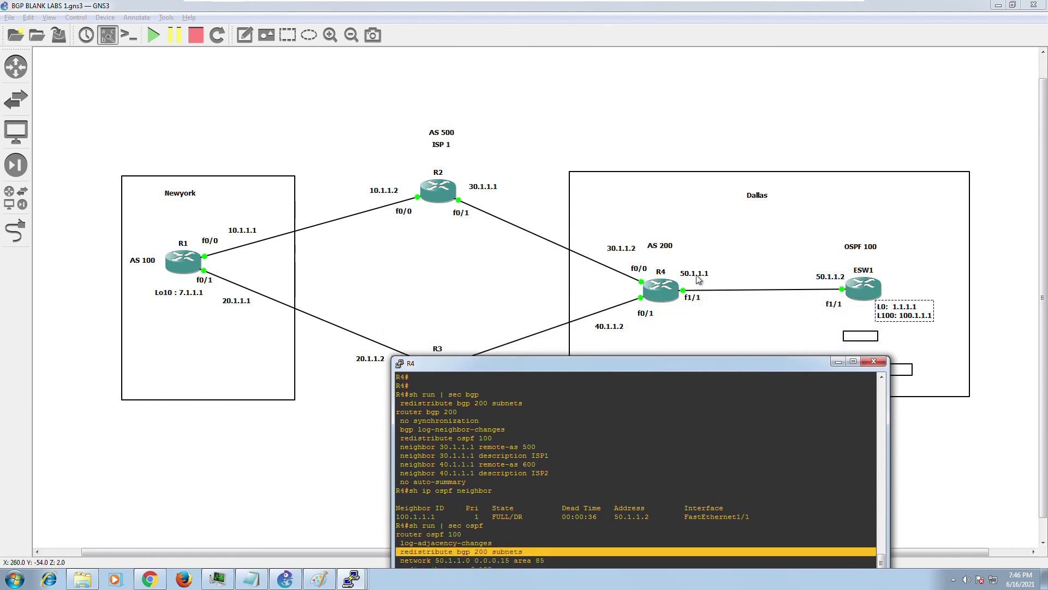
{"action": "left_click", "coordinate": [660, 297]}
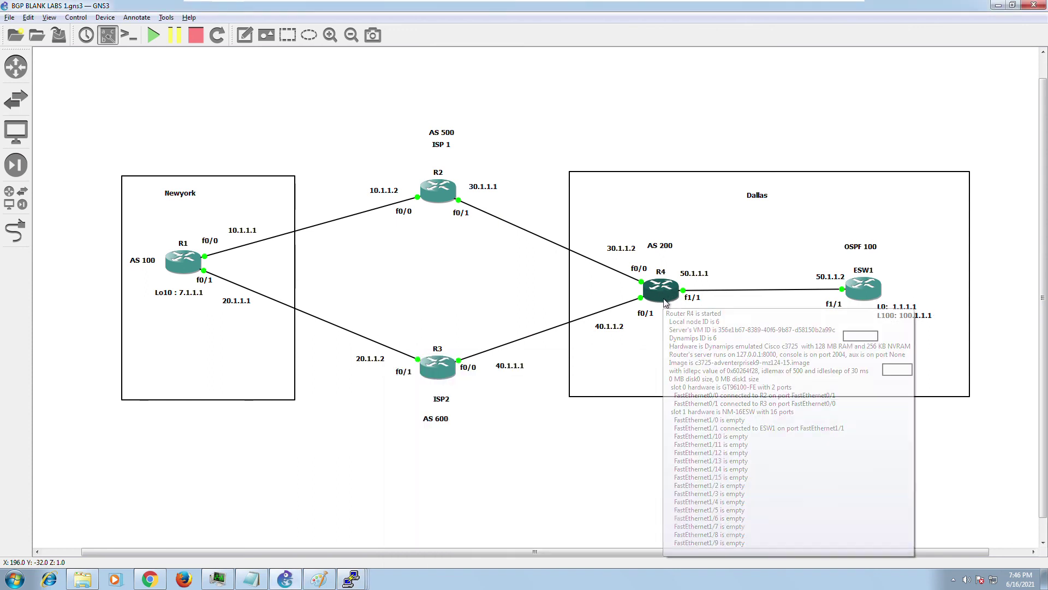
- Switch to R1's console and run sh ip bgp 1.1.1.1 to inspect the BGP paths to that address
{"action": "mouse_move", "coordinate": [677, 305]}
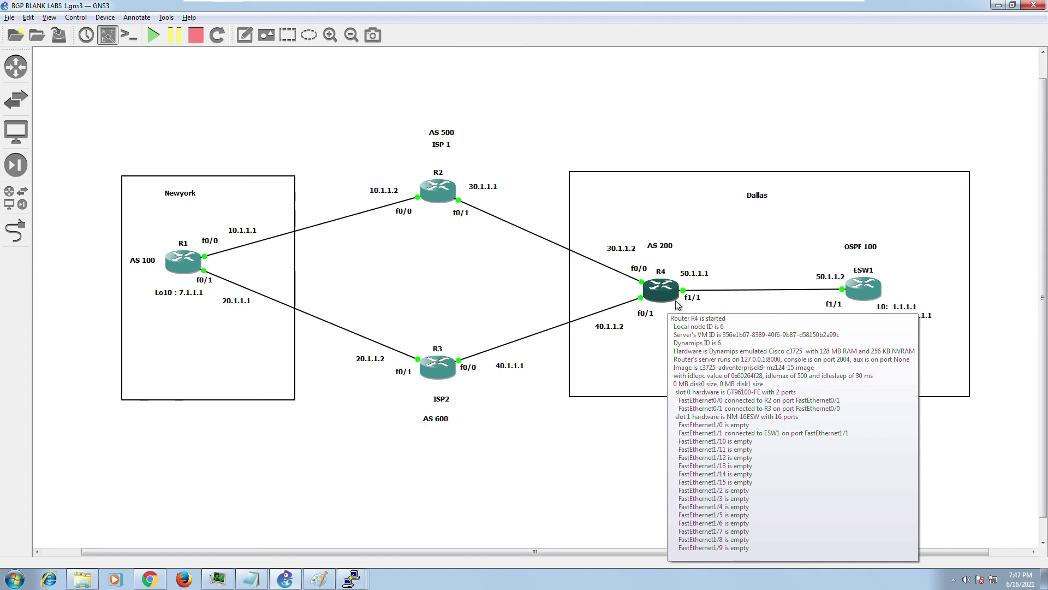
{"action": "mouse_move", "coordinate": [351, 579]}
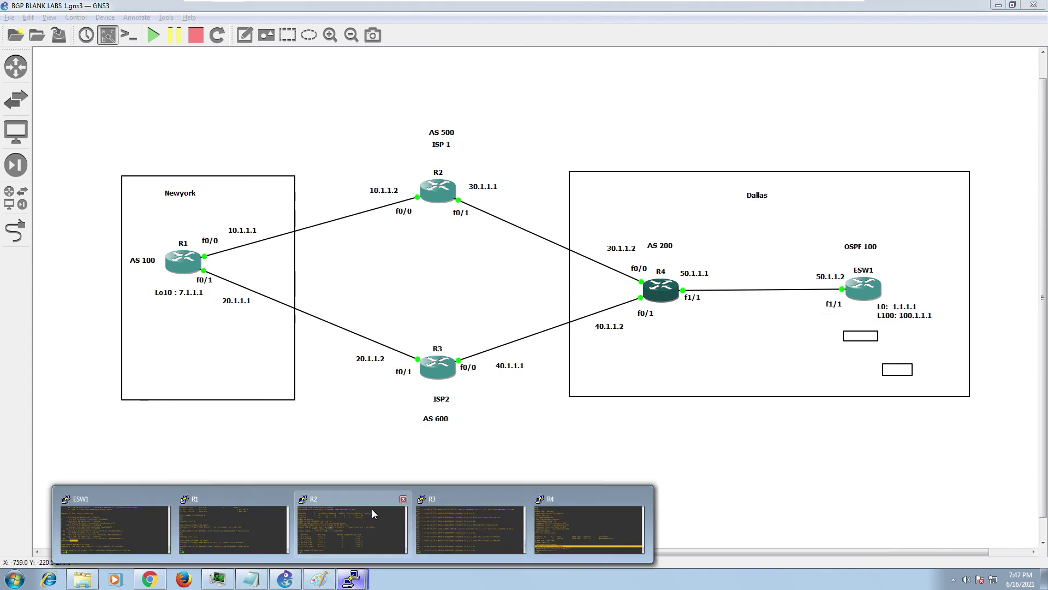
{"action": "left_click", "coordinate": [228, 516]}
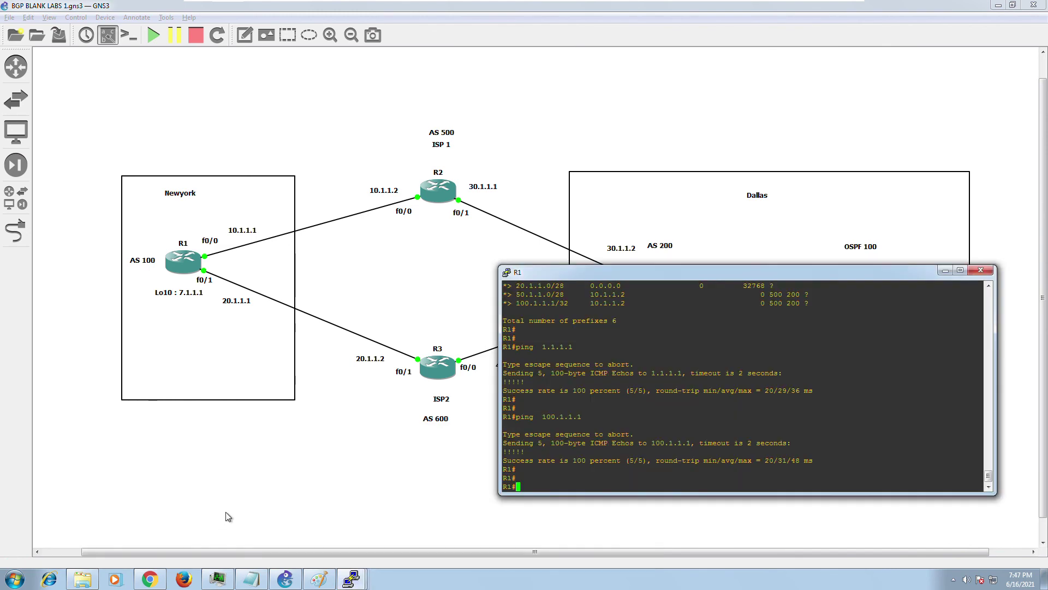
{"action": "key", "text": "Return"}
{"action": "key", "text": "Return"}
{"action": "key", "text": "Return"}
{"action": "key", "text": "Return"}
{"action": "type", "text": "sh ip bgp "}
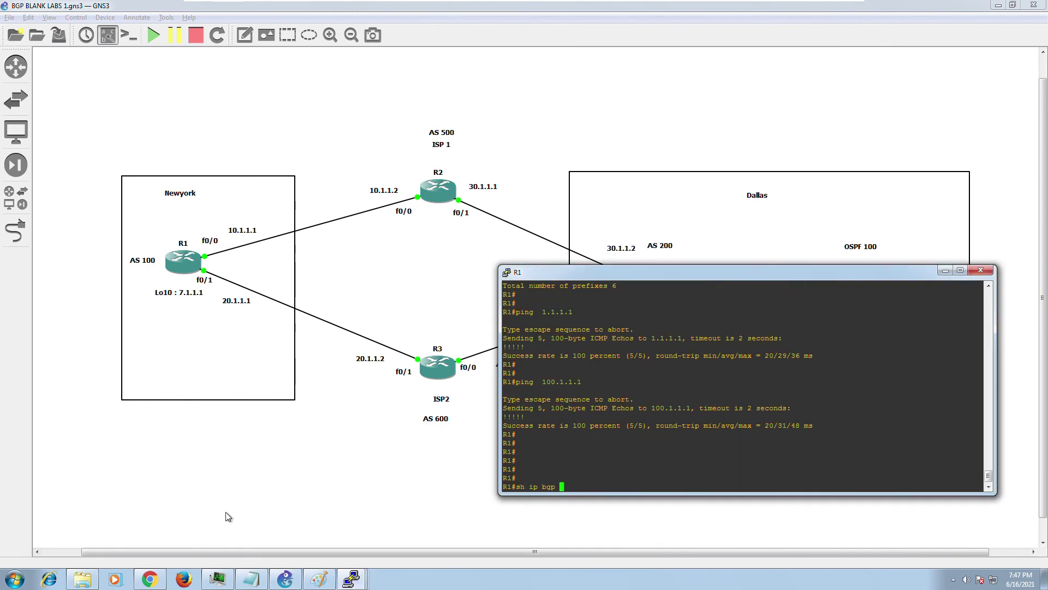
{"action": "type", "text": "1.1.11"}
{"action": "type", "text": "1"}
{"action": "key", "text": "Return"}
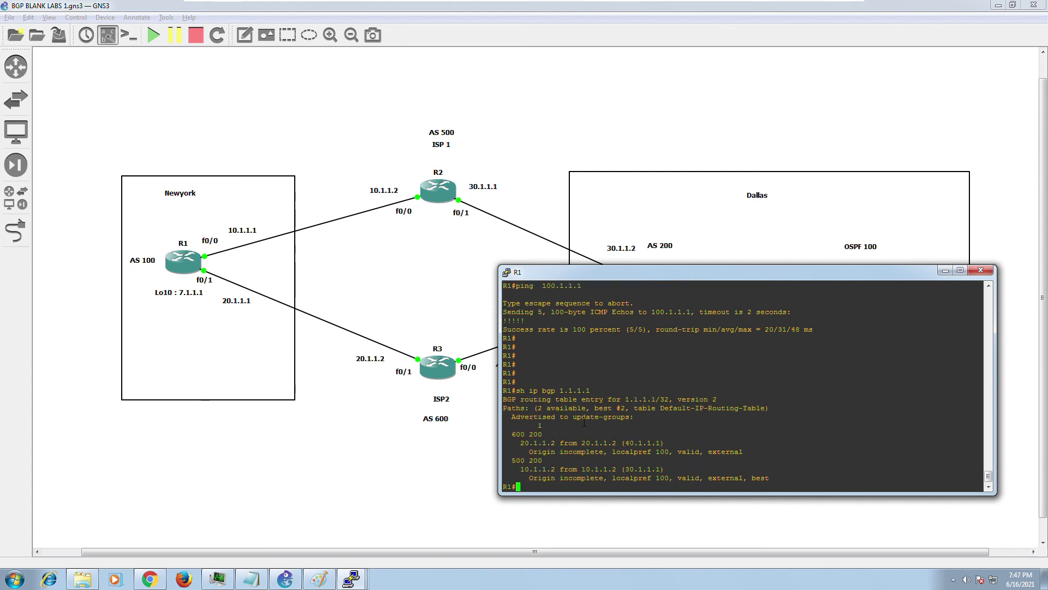
- Mark the queried address 1.1.1.1, the available paths text and the source neighbor 10.1.1.2 in R1's BGP output
{"action": "left_click_drag", "start_coordinate": [559, 391], "coordinate": [596, 393]}
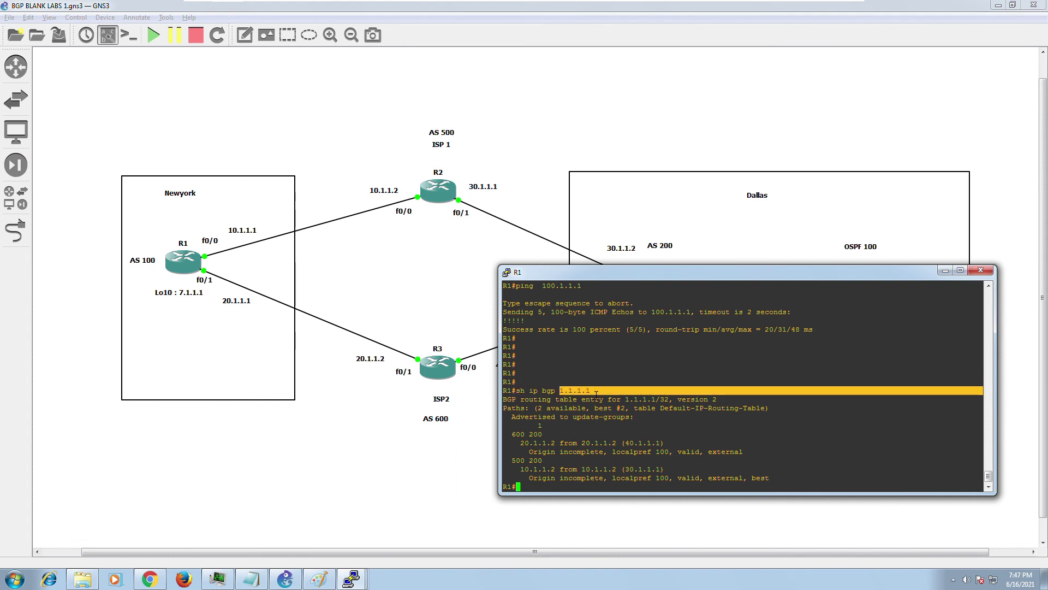
{"action": "left_click_drag", "start_coordinate": [647, 272], "coordinate": [637, 292]}
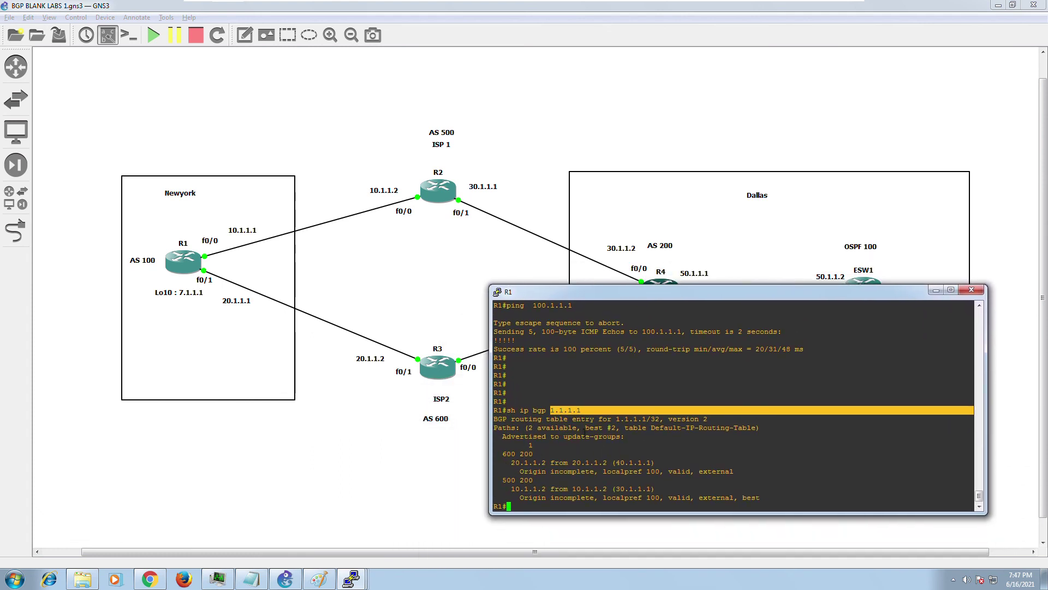
{"action": "left_click_drag", "start_coordinate": [572, 464], "coordinate": [611, 489]}
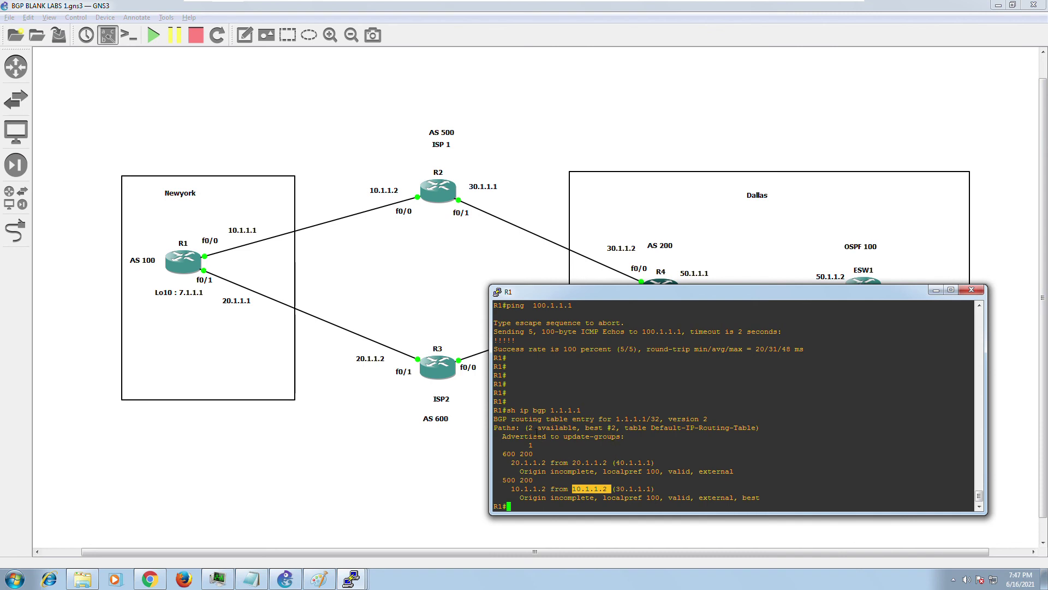
{"action": "left_click_drag", "start_coordinate": [527, 429], "coordinate": [613, 431]}
{"action": "left_click_drag", "start_coordinate": [572, 489], "coordinate": [607, 490]}
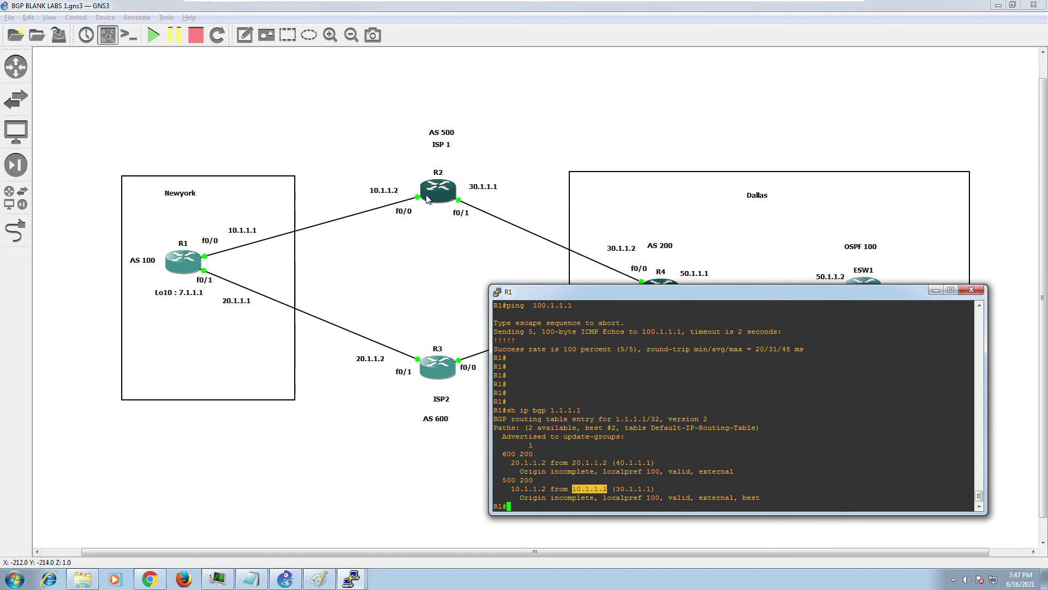
- Move R1's console to check the topology behind it and mark source neighbor 20.1.1.2 in the AS 600 path
{"action": "left_click_drag", "start_coordinate": [802, 296], "coordinate": [808, 335]}
{"action": "left_click_drag", "start_coordinate": [717, 341], "coordinate": [677, 288]}
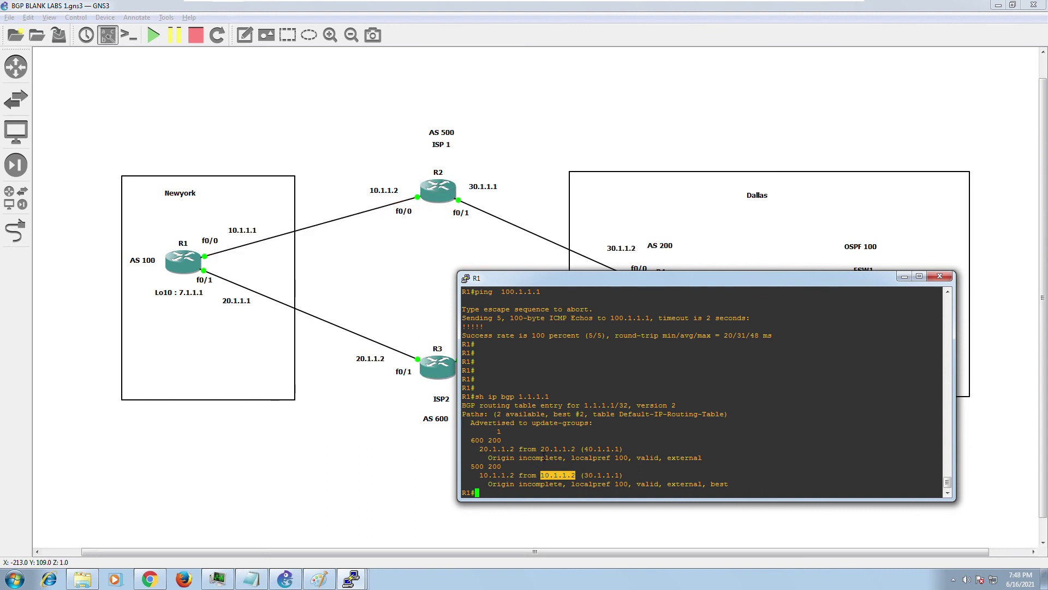
{"action": "left_click_drag", "start_coordinate": [541, 449], "coordinate": [576, 451]}
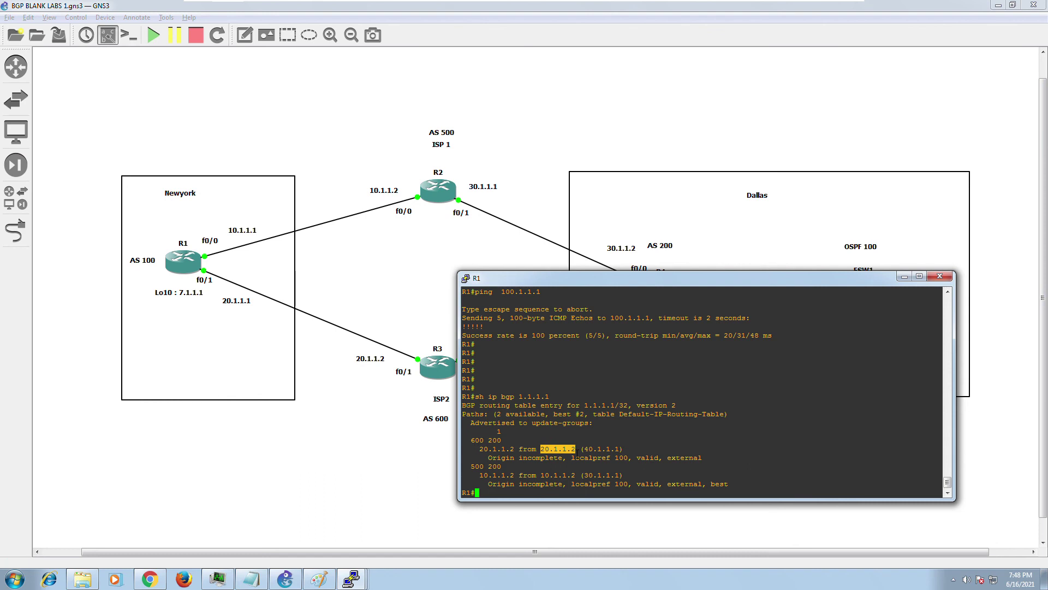